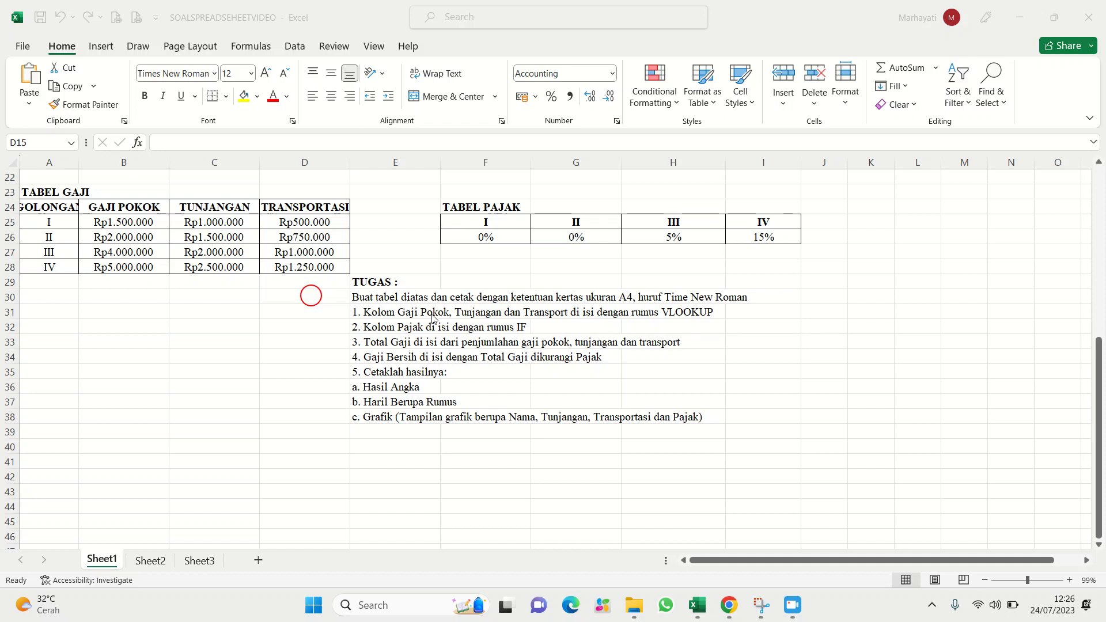
Start a formula in D11, the first employee's Gaji Pokok cell in the salary list
scroll(484, 328, up, 7)
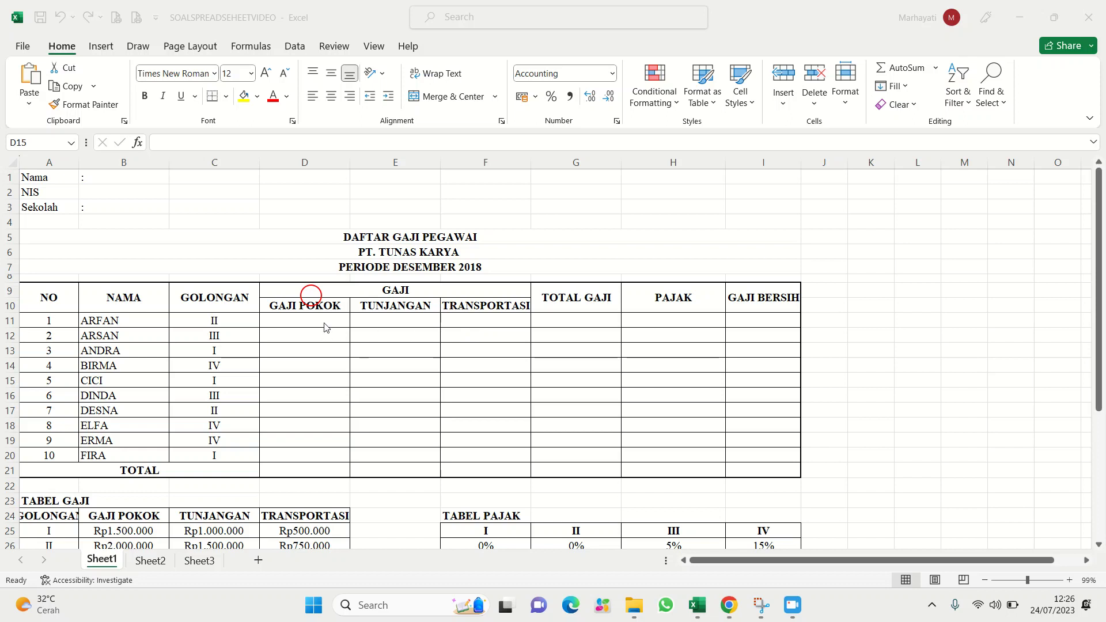
click(323, 323)
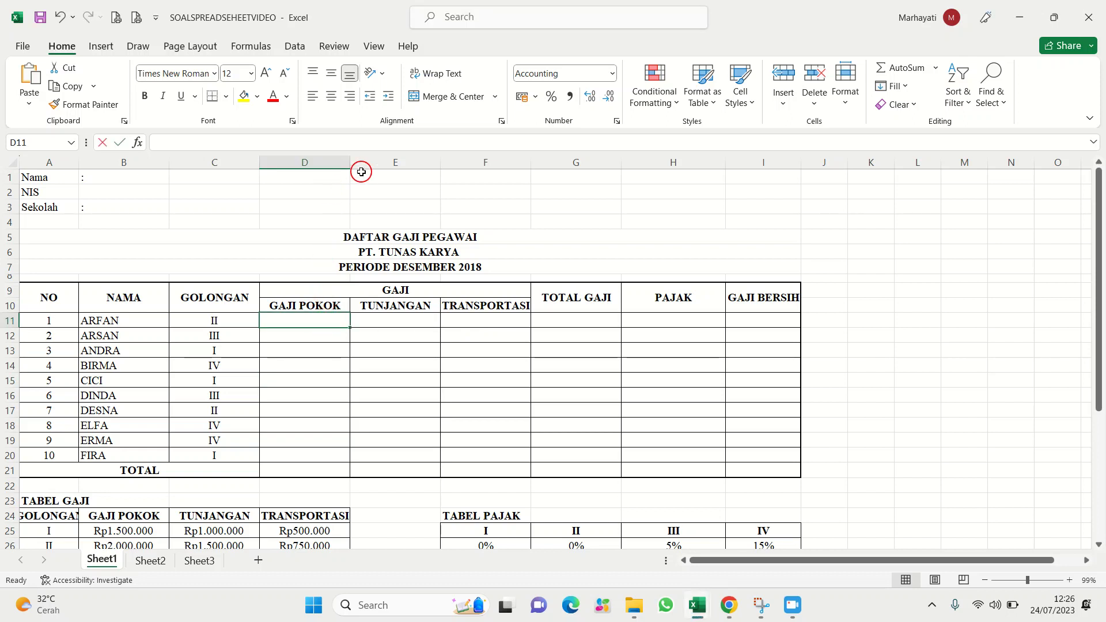
text(=vl)
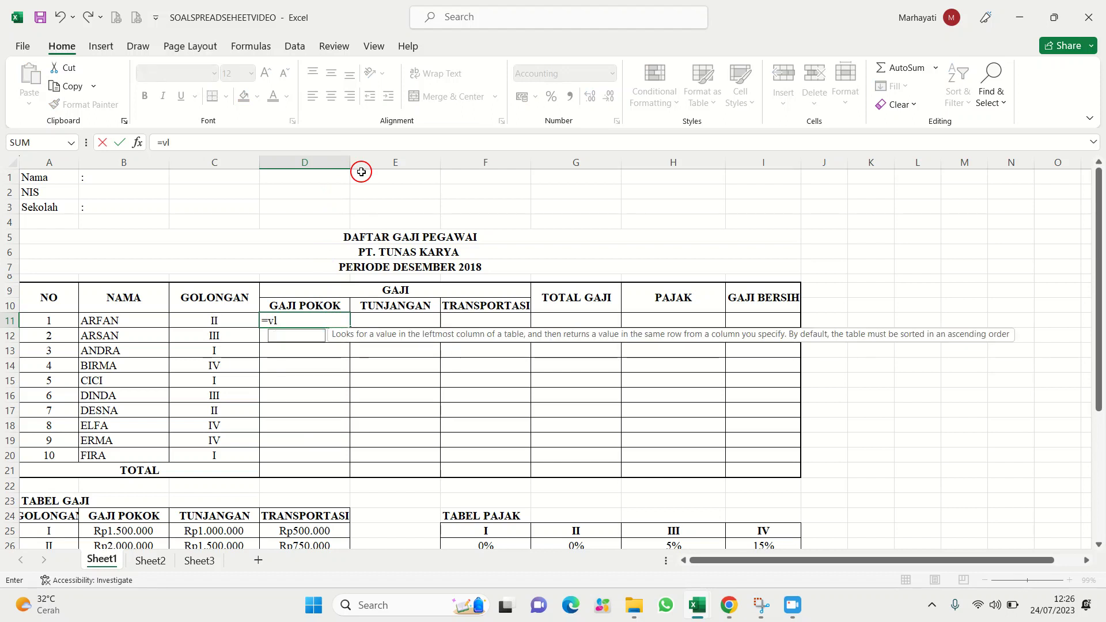
text(ookup()
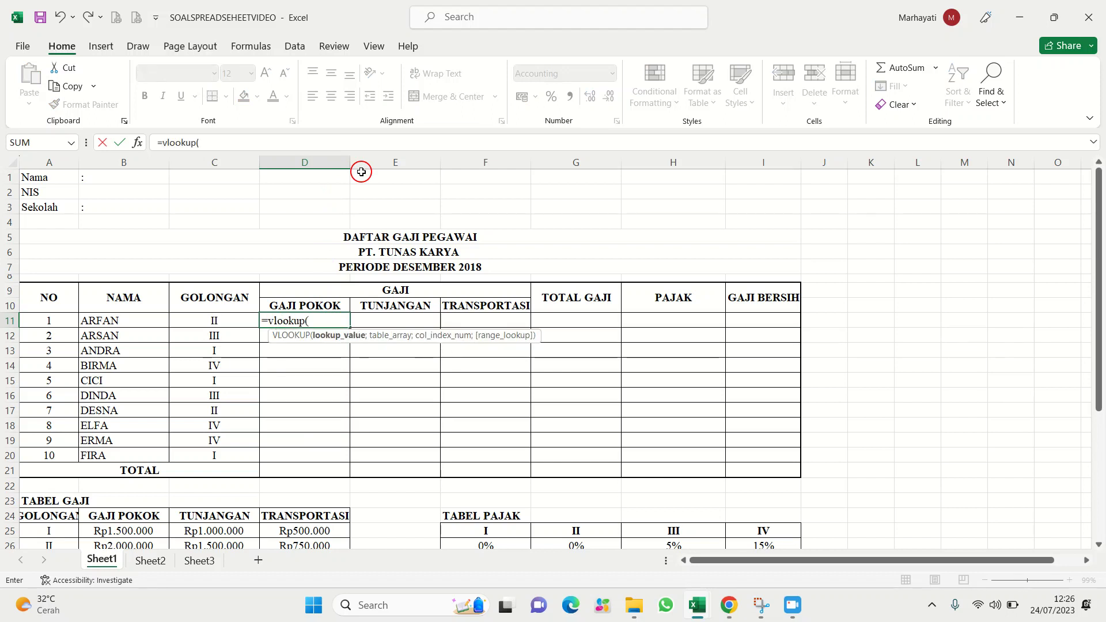
key(BackSpace)
key(BackSpace)
key(BackSpace)
key(BackSpace)
key(BackSpace)
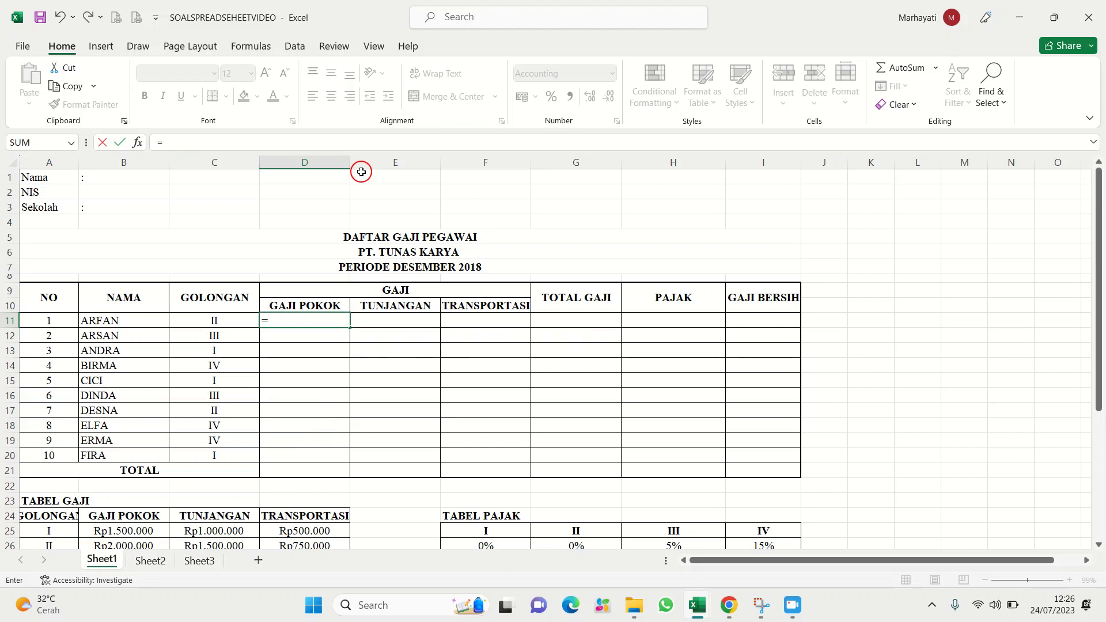
Write a VLOOKUP in D11 with C11 as the lookup value and the absolute range $A$24:$D$28 as the table array
text(V)
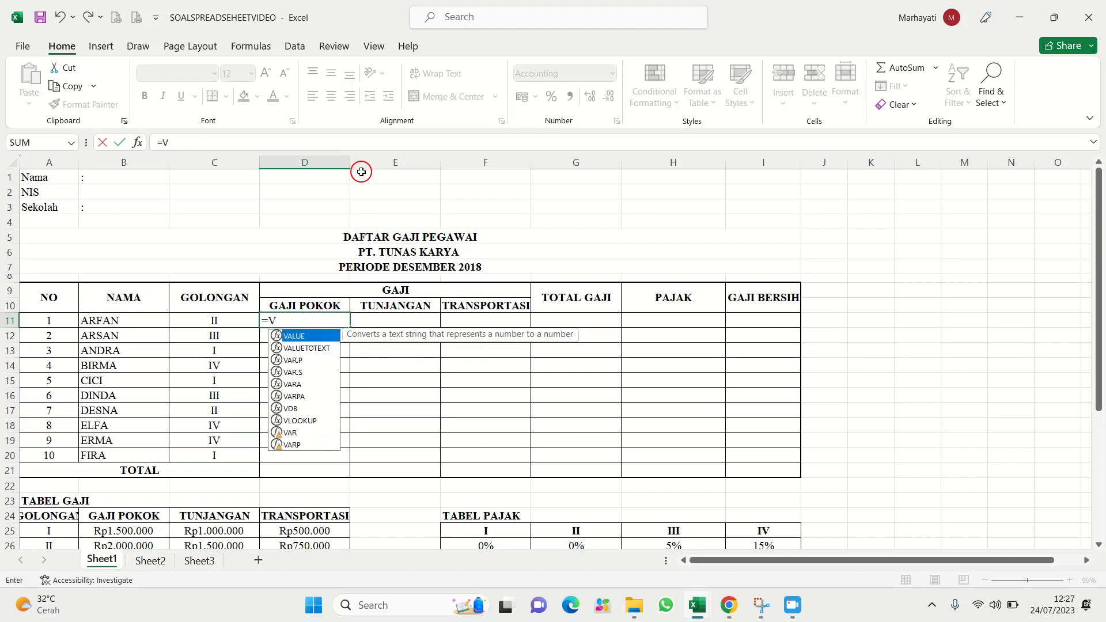
text(LOOKUP)
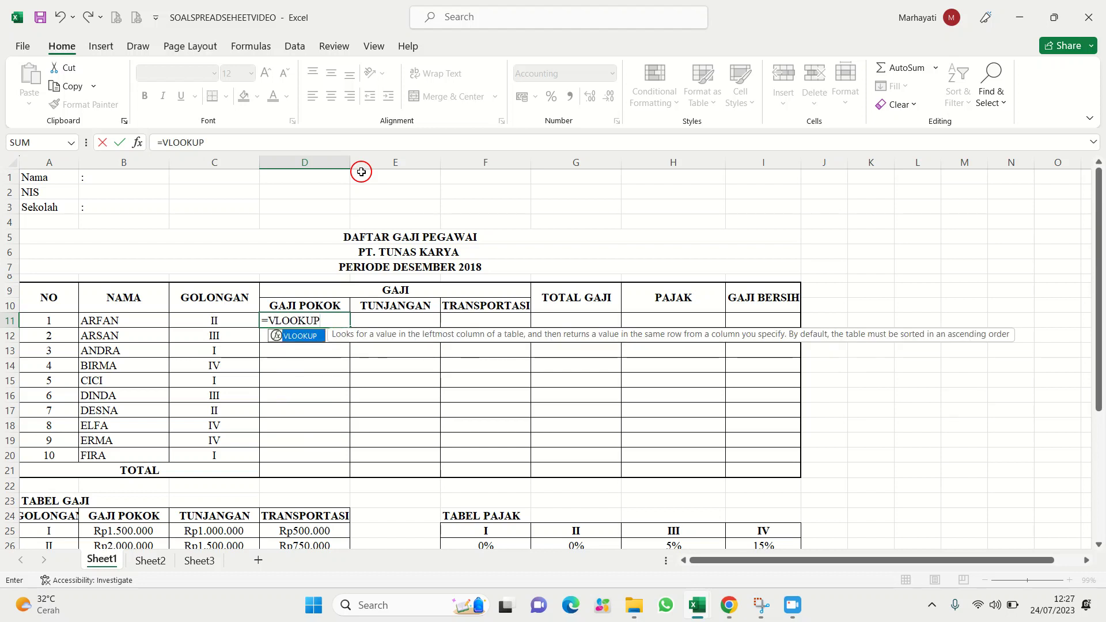
text(()
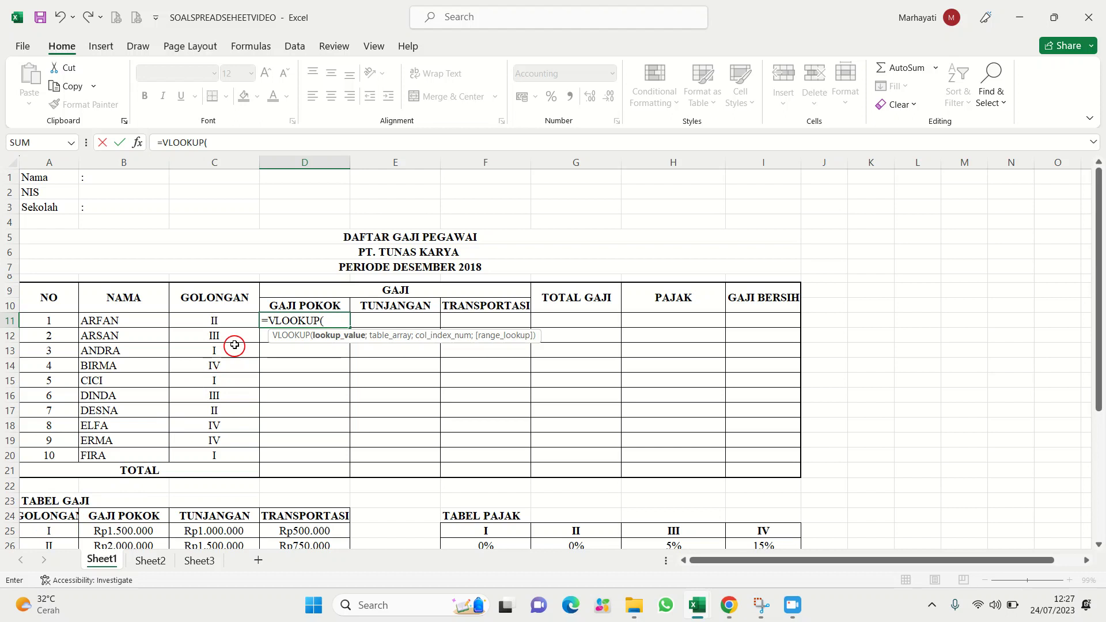
click(236, 326)
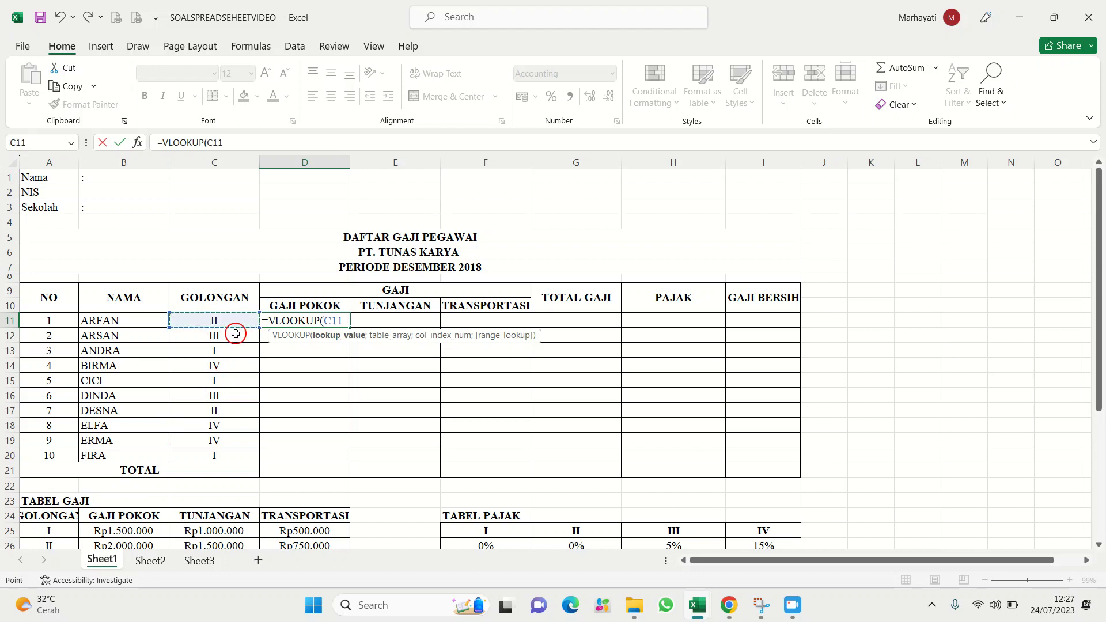
text(;)
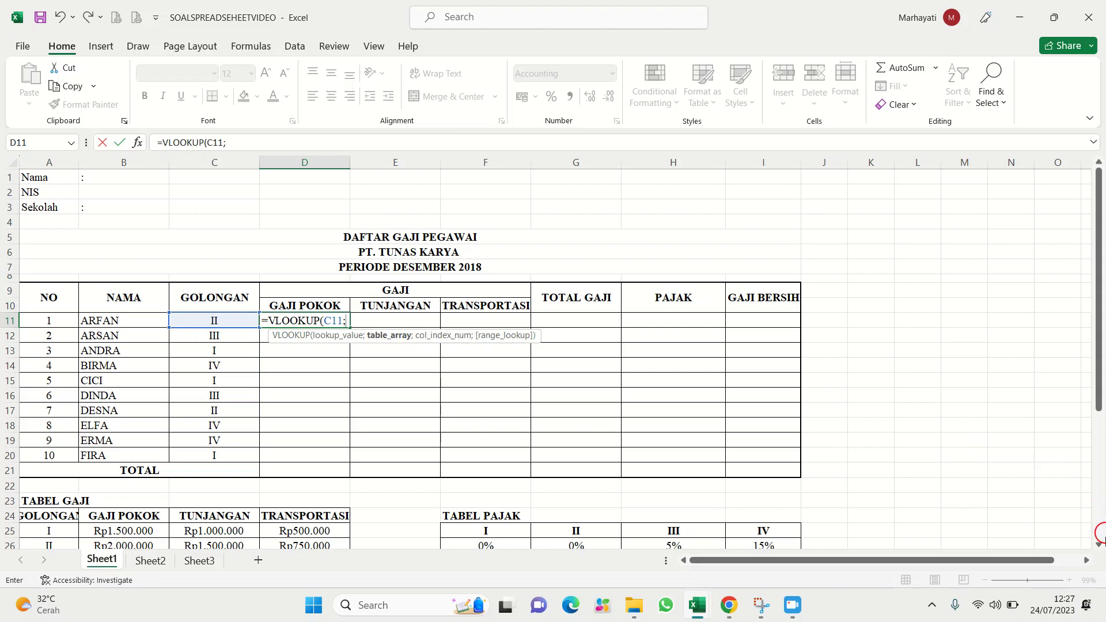
click(1097, 543)
click(1098, 544)
click(1097, 544)
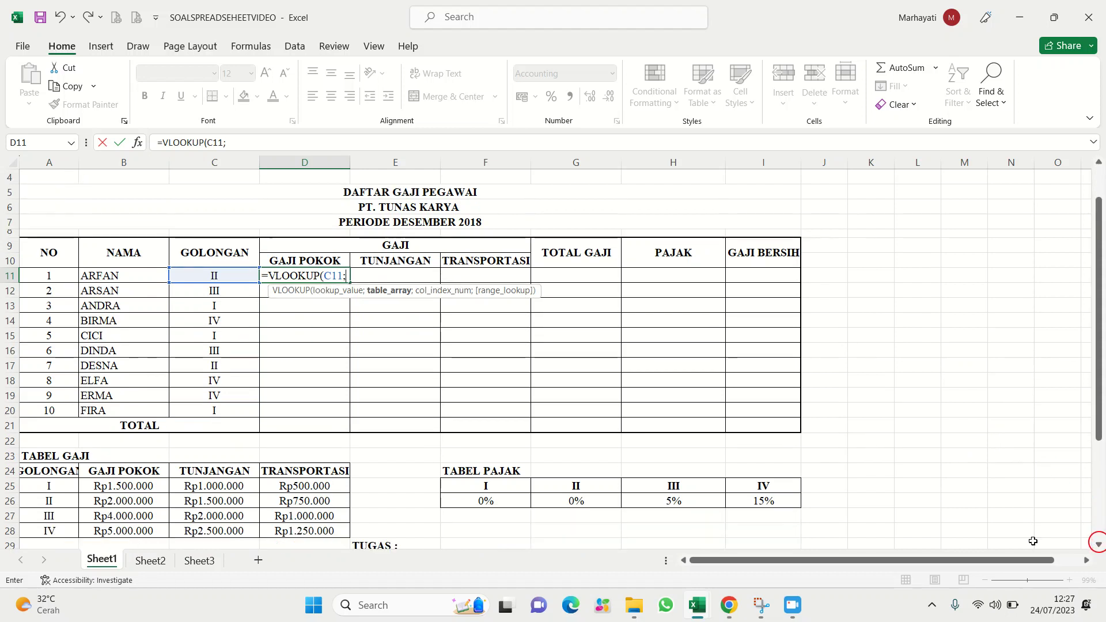
drag(52, 474, 290, 528)
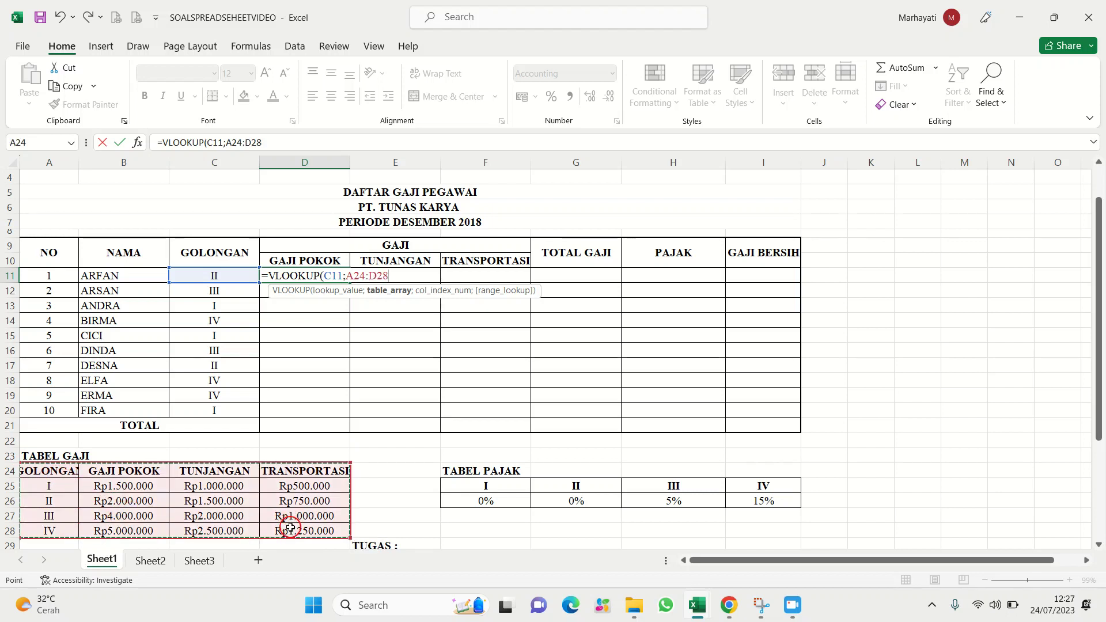
key(F4)
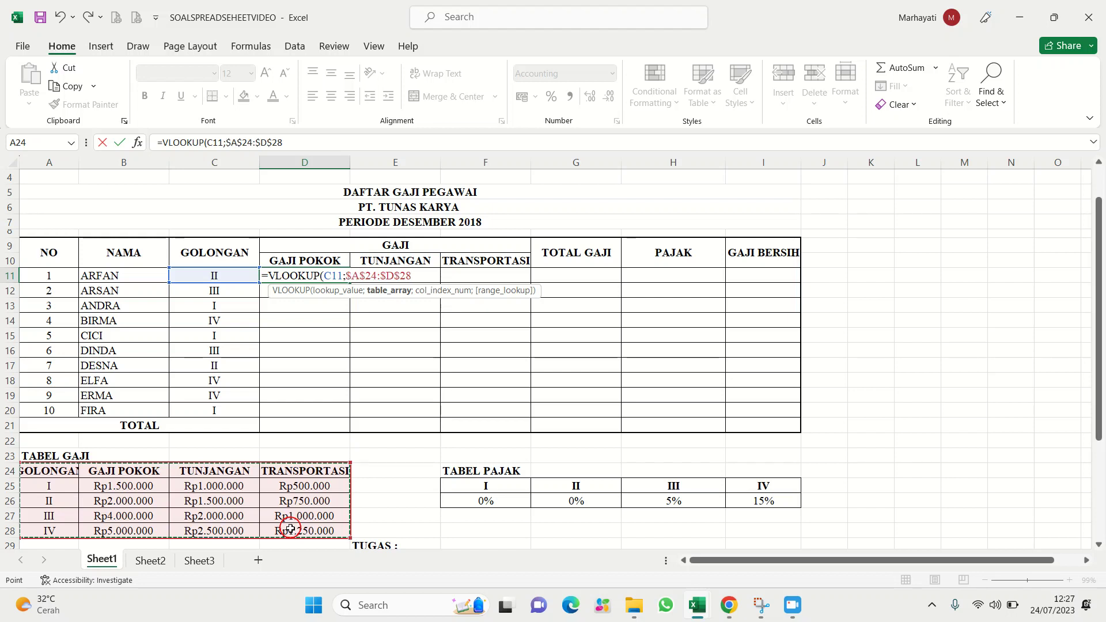
Finish the D11 formula with column index 2 and range lookup 0, and fill it down through D20
text(;)
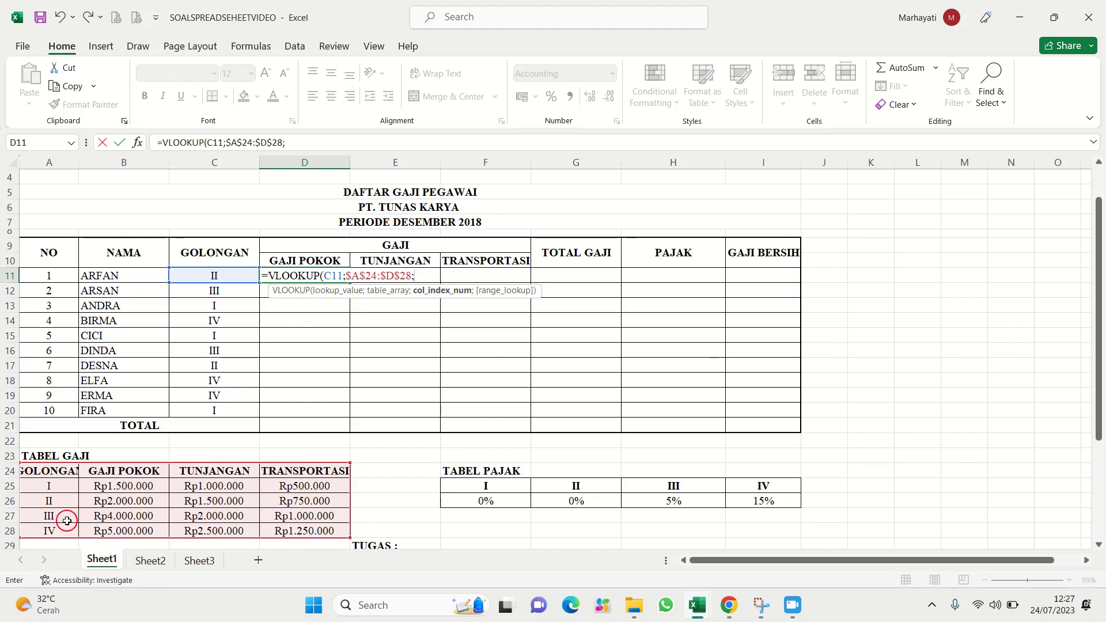
text(2)
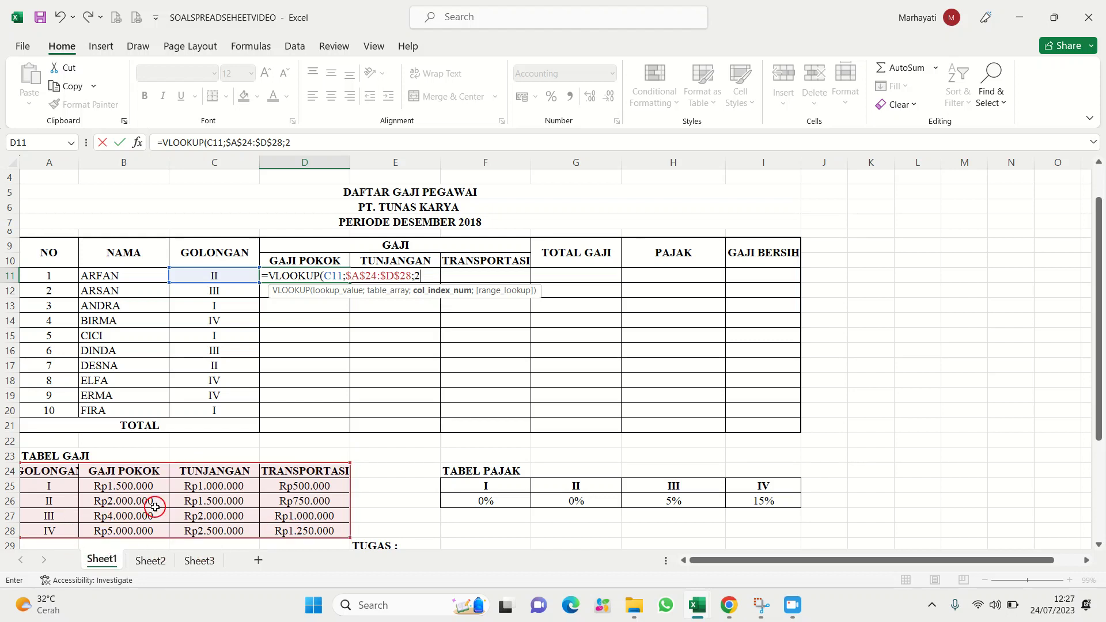
text(;0)
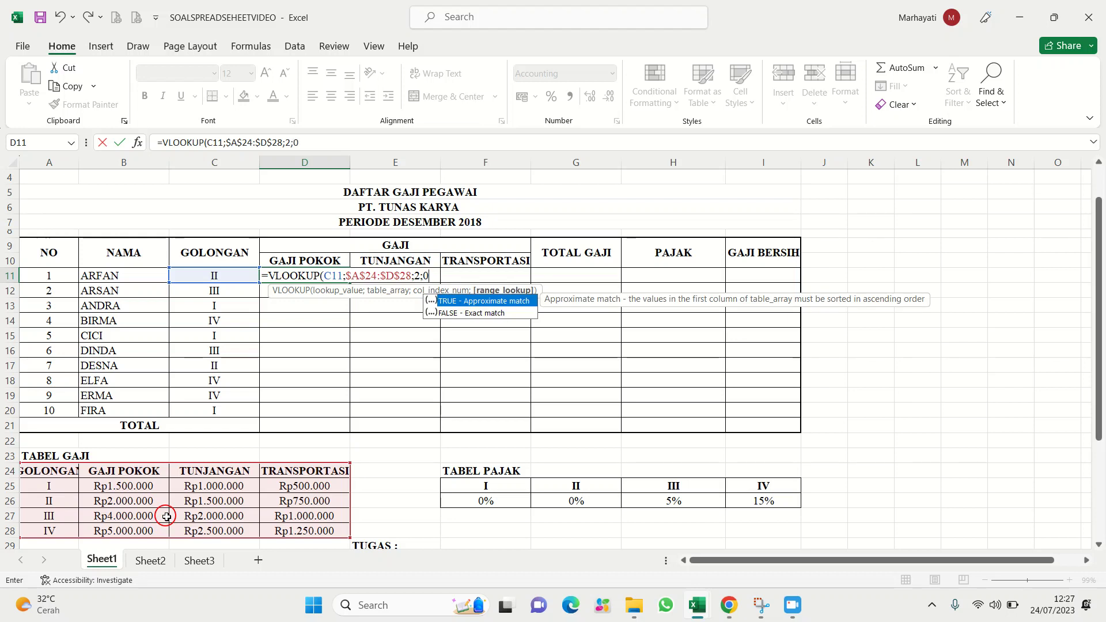
text())
key(Return)
key(Up)
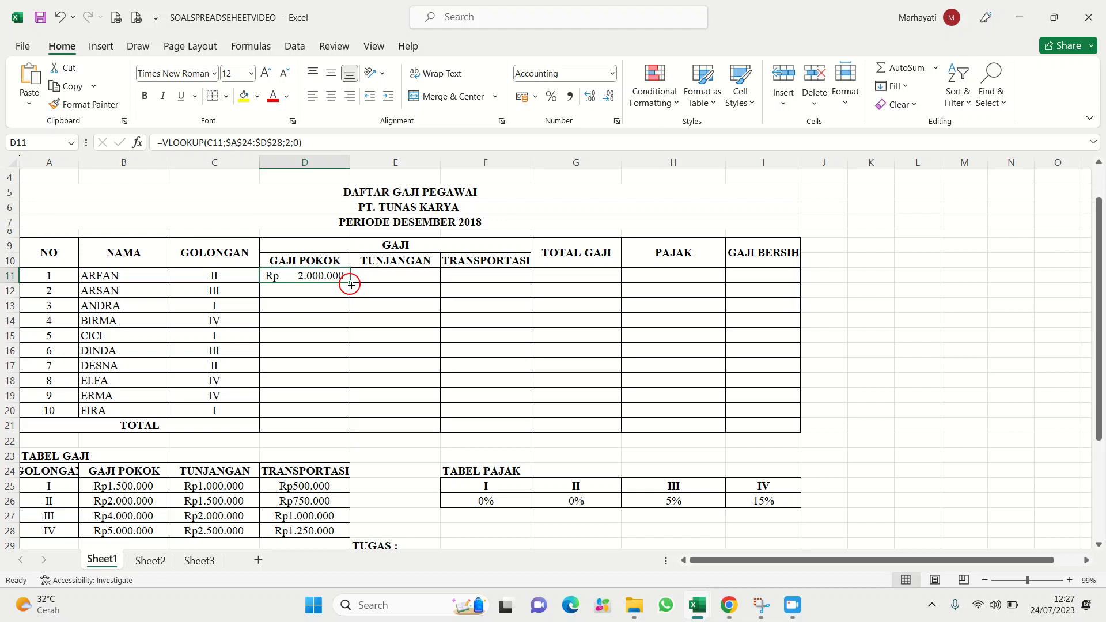
drag(351, 284, 350, 284)
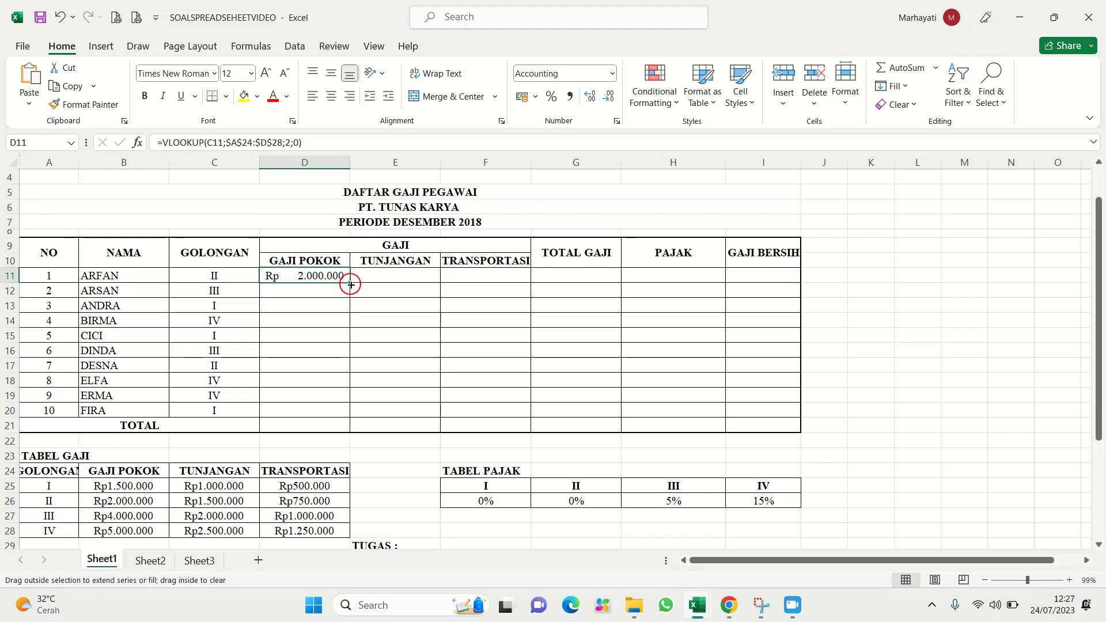
drag(351, 285, 333, 415)
Start a VLOOKUP in E11 under Tunjangan with C11 as the lookup value and absolute table range $A$24:$D$28
click(414, 276)
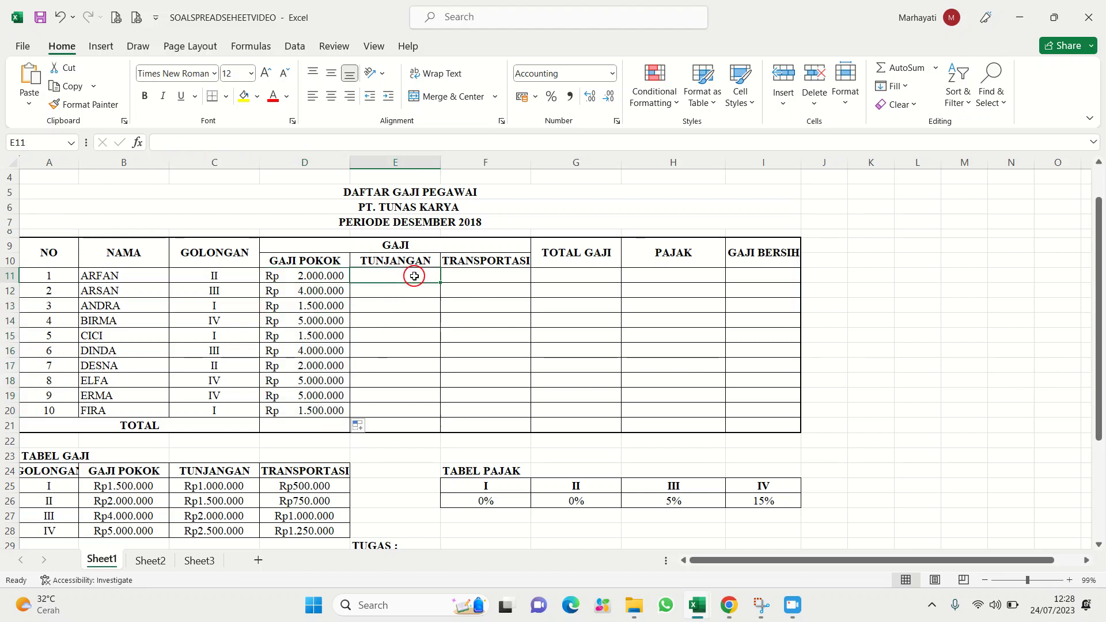
text(=)
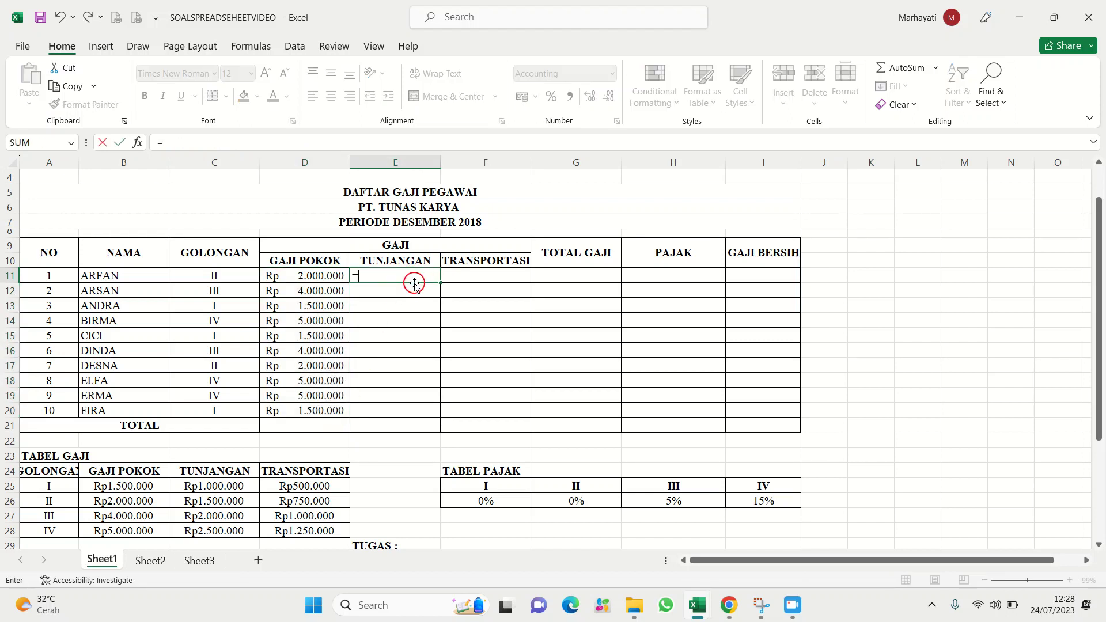
text(VLOOKUP)
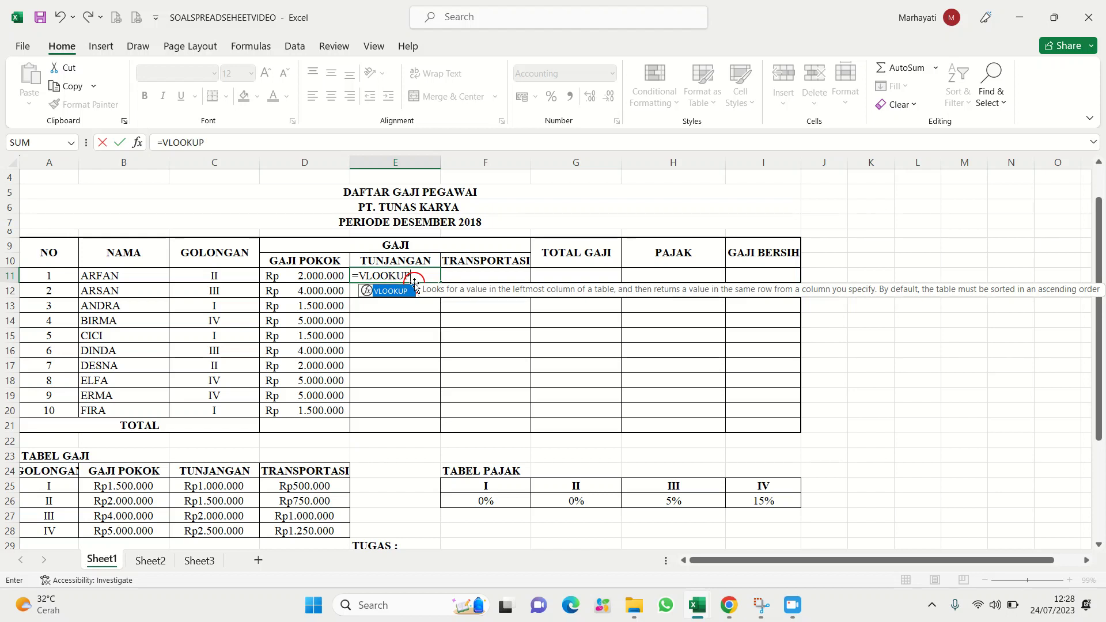
key(Tab)
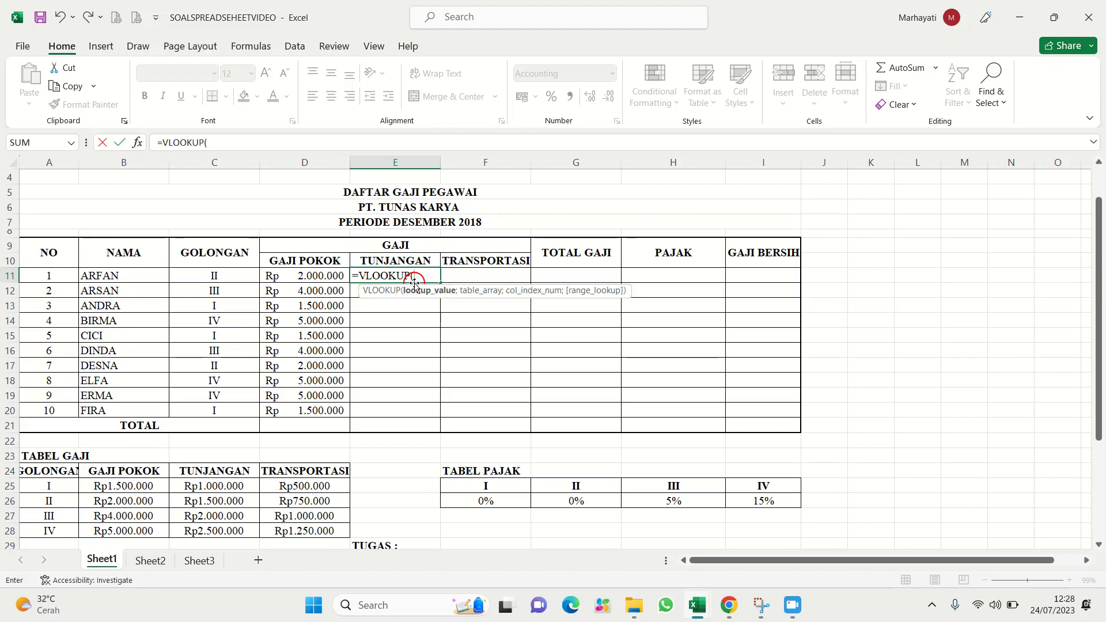
click(254, 278)
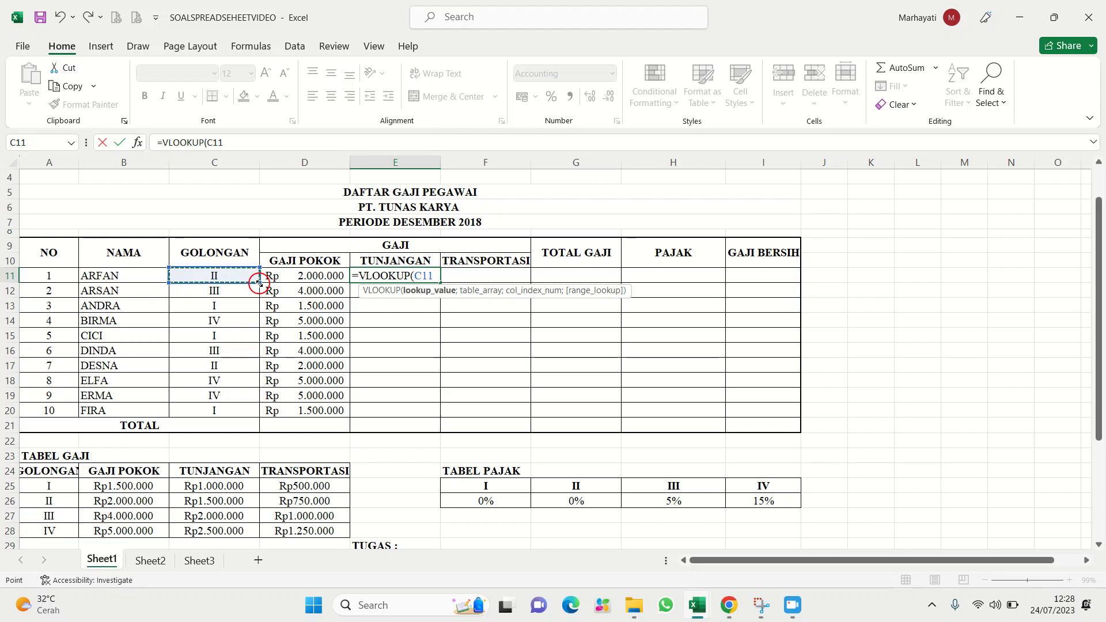
text(;)
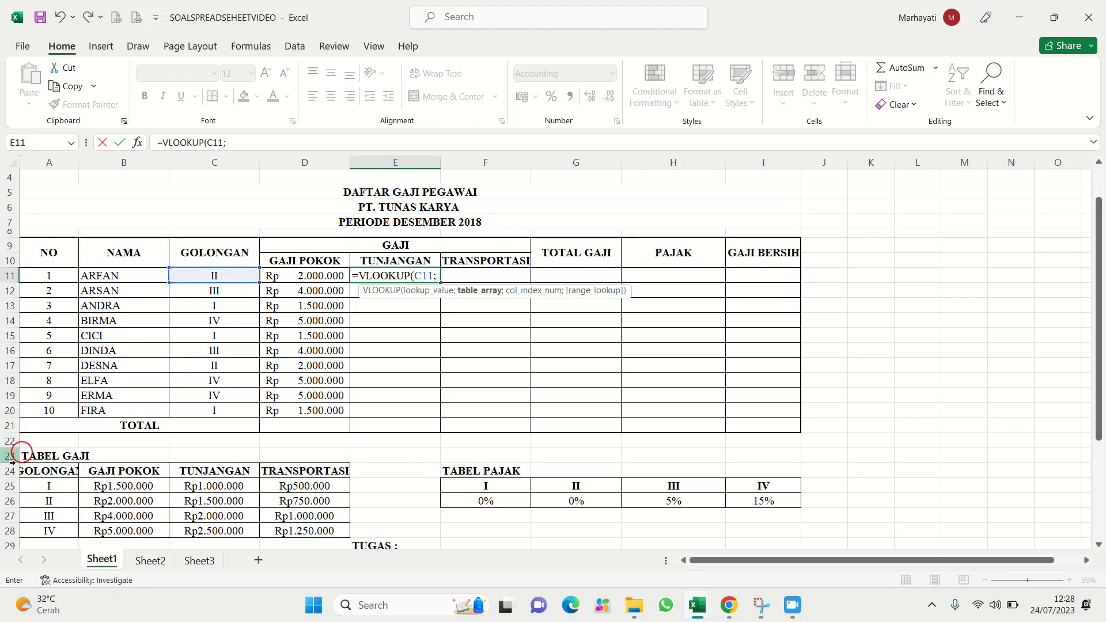
drag(43, 475, 290, 528)
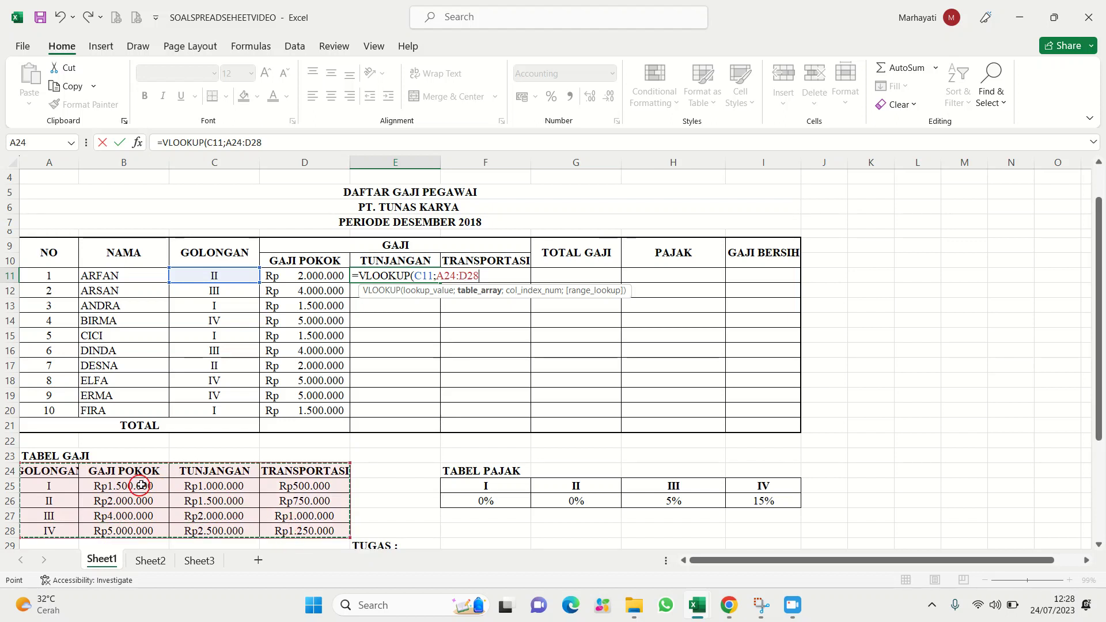
key(F4)
Finish the E11 formula with column index 3 and range lookup 0, and fill it down through E20
text(;)
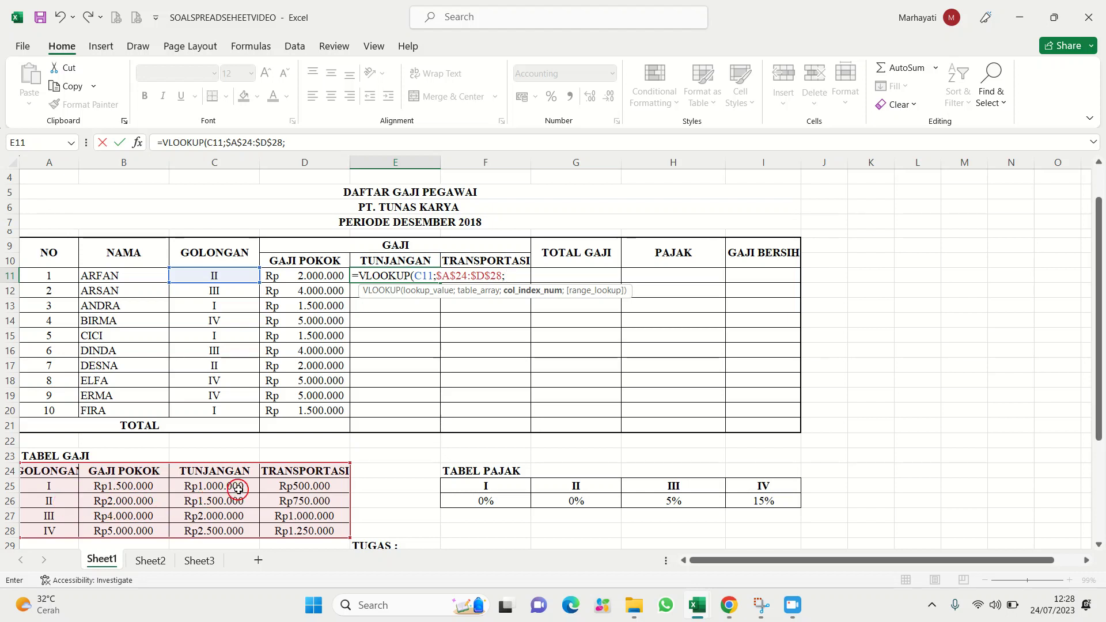
text(;0))
key(ctrl+Return)
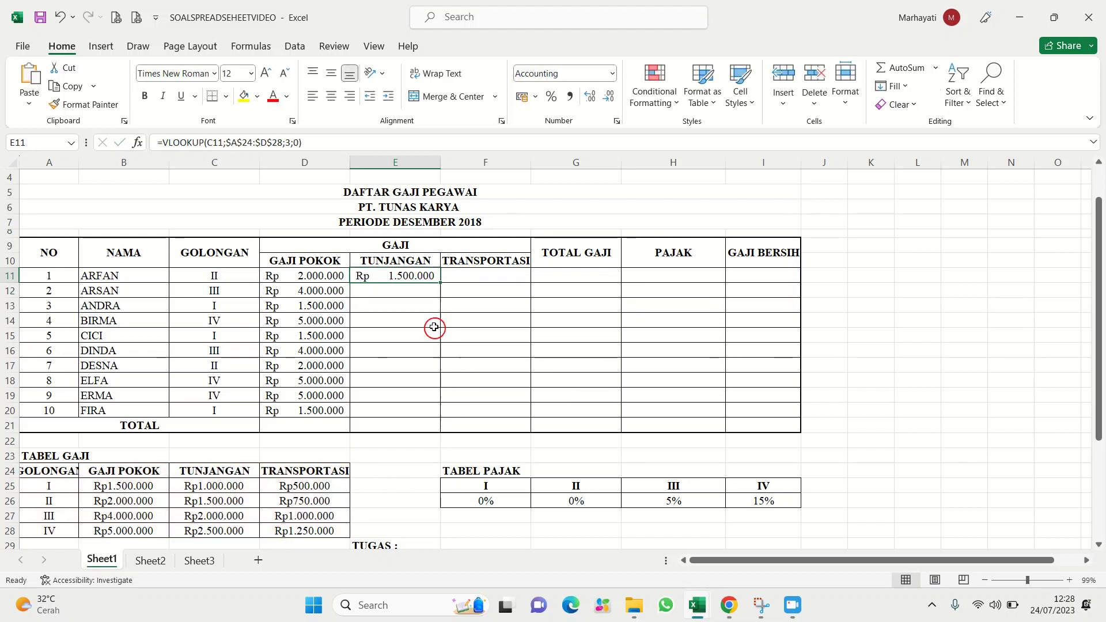
drag(441, 282, 452, 411)
Start a VLOOKUP in F11 under Transportasi with C11 as the lookup value and absolute table range $A$24:$D$28
click(506, 280)
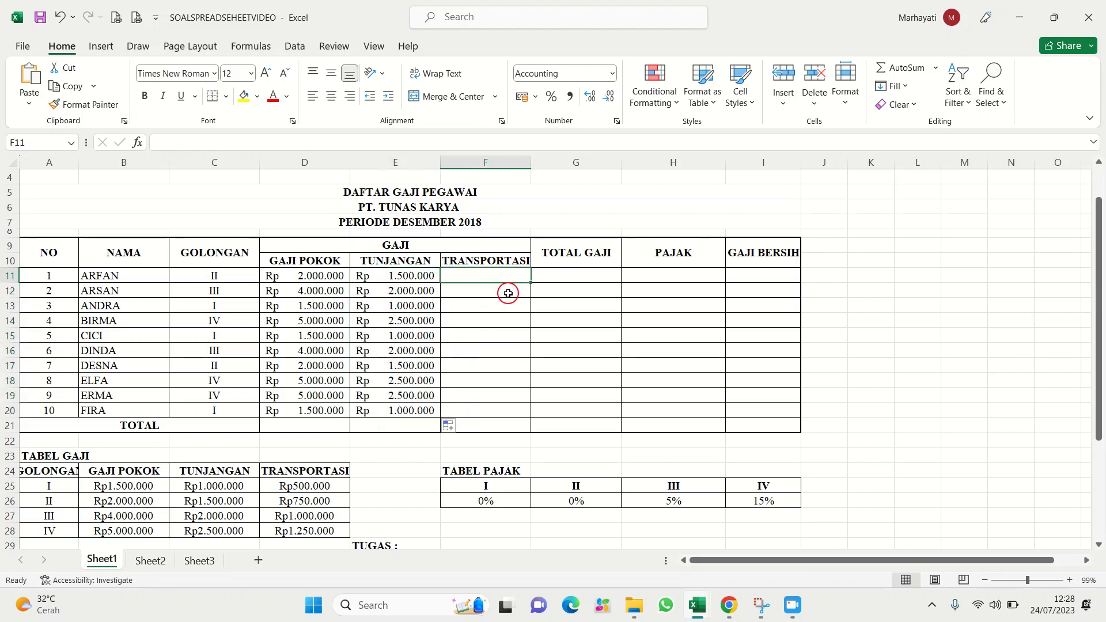
text(=)
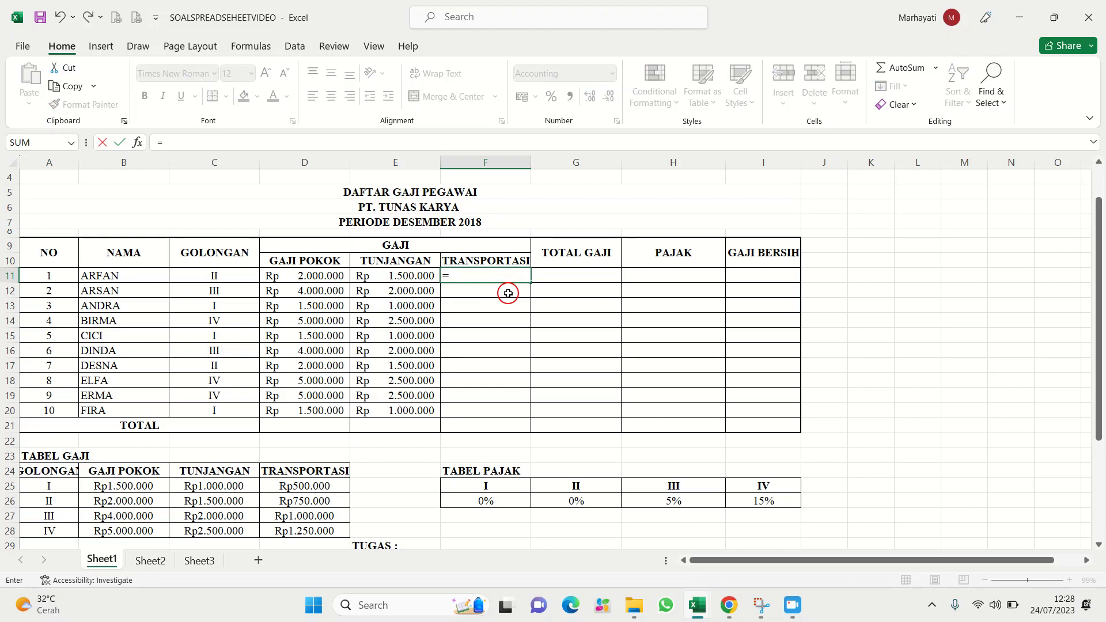
text(VLOOKUP()
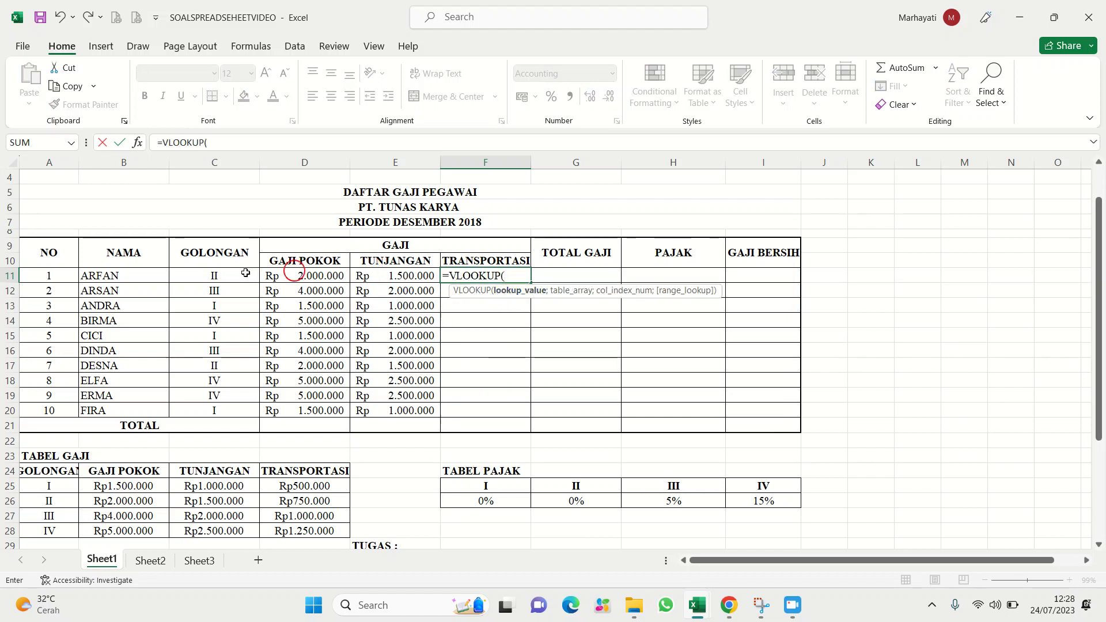
click(224, 281)
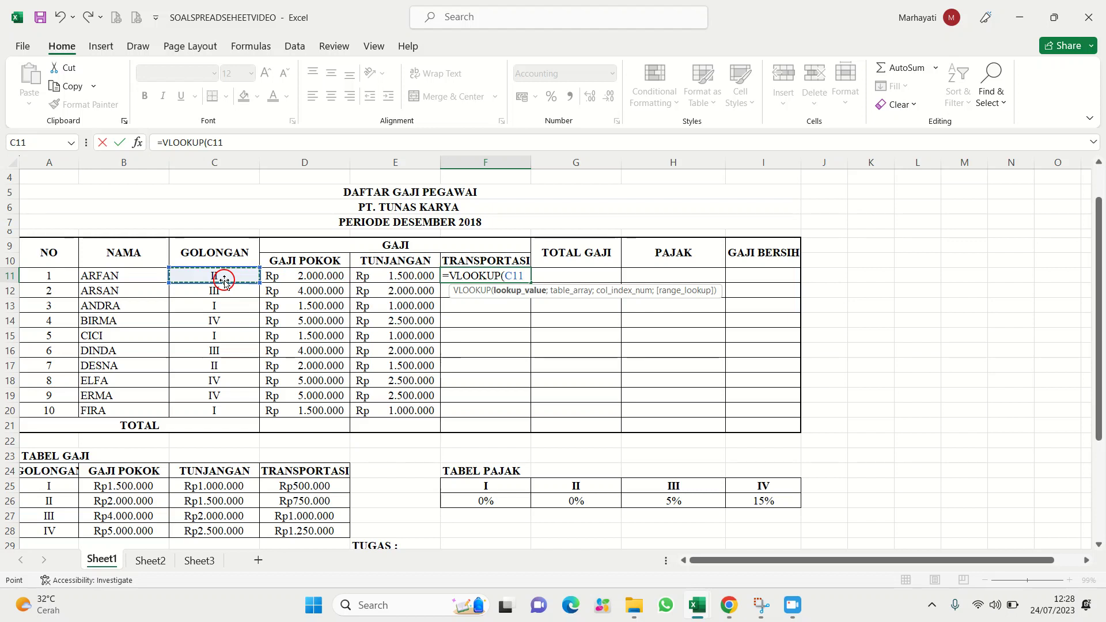
text(;)
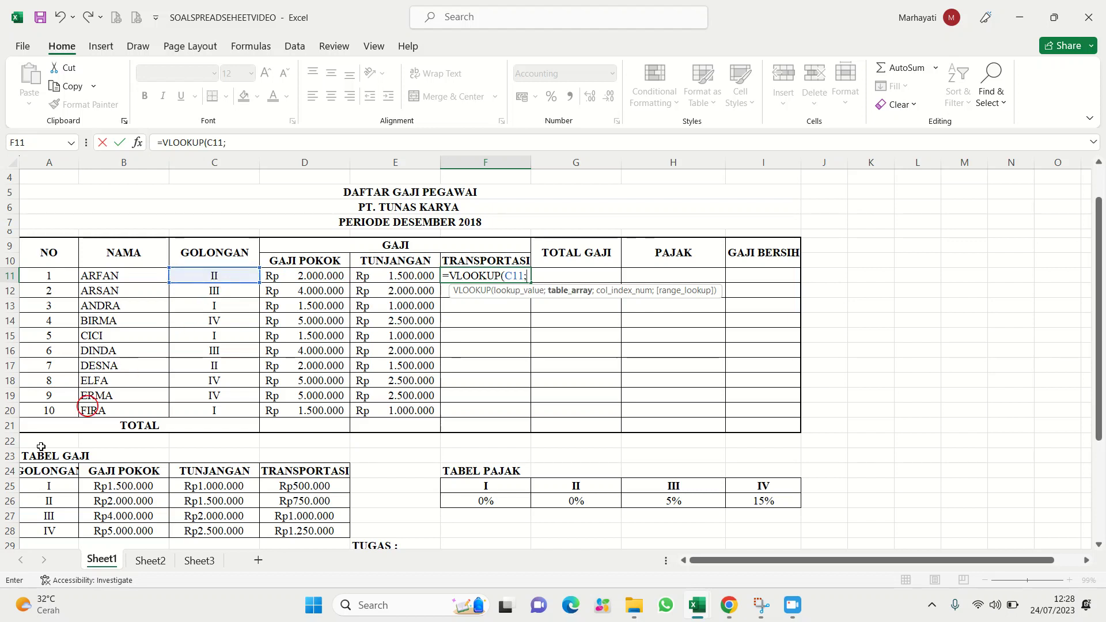
drag(36, 473, 292, 534)
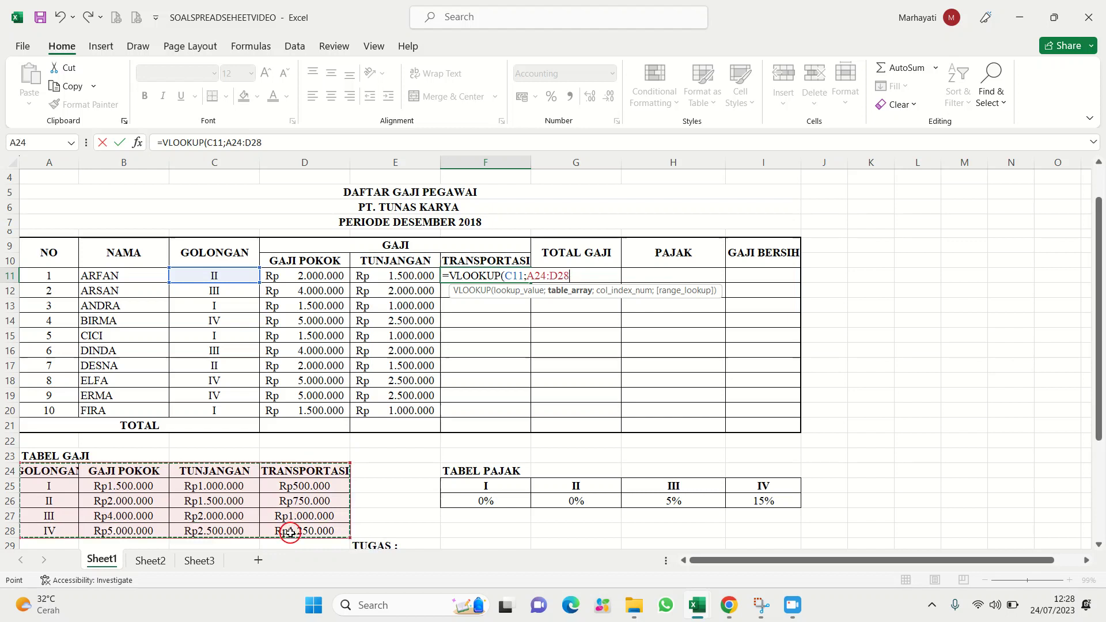
key(F4)
Complete the F11 formula with column index 4 and range lookup 0
text(;4)
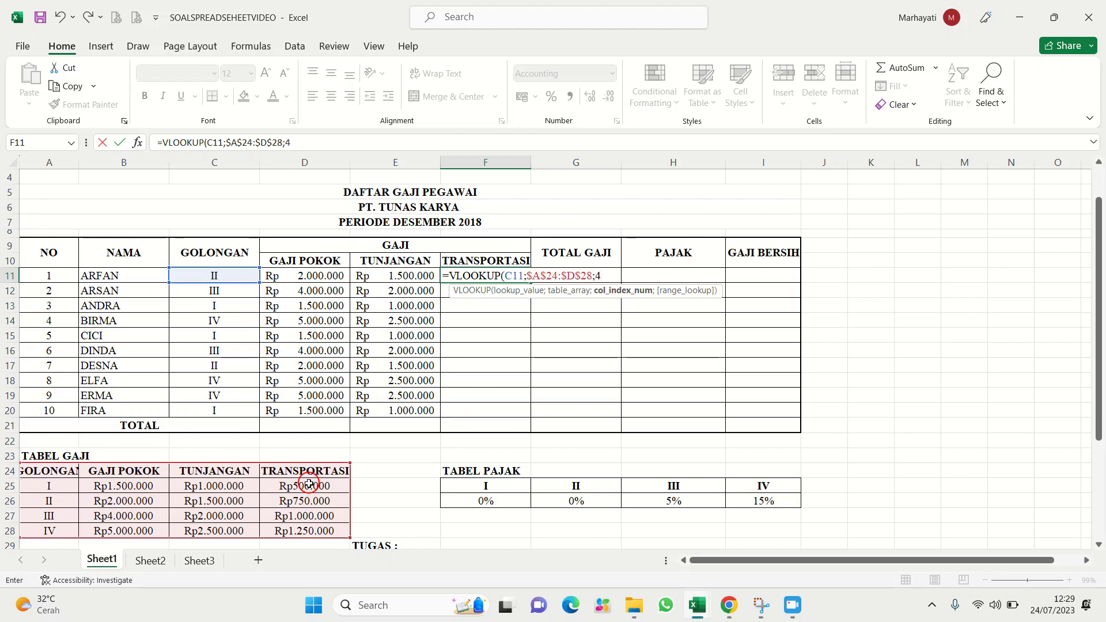
text(;0))
key(Return)
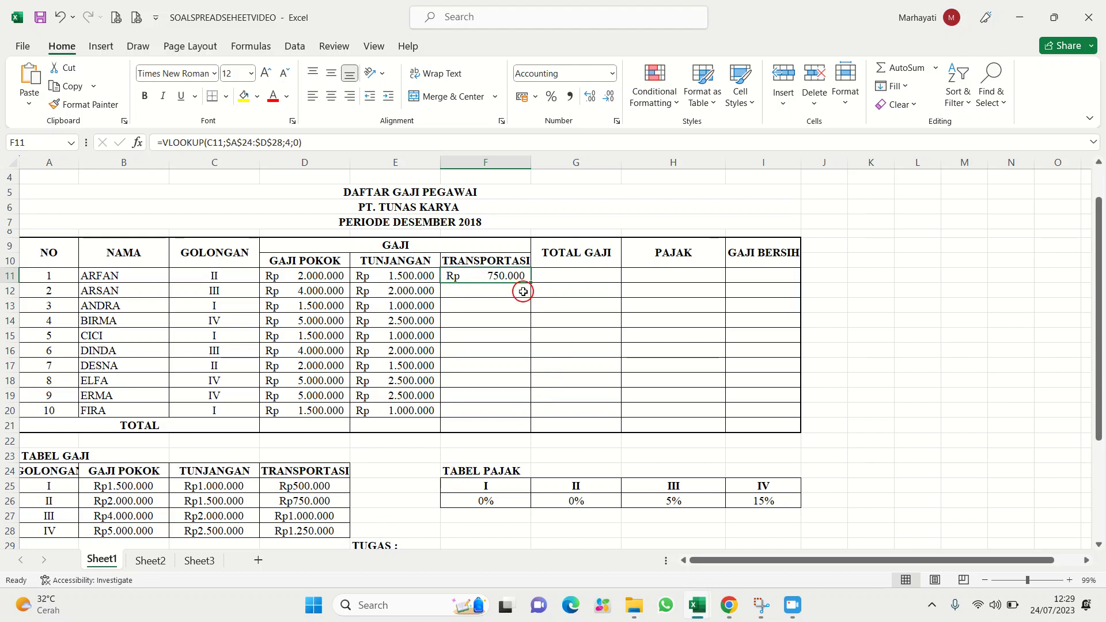
Fill the F11 VLOOKUP formula down through F20 and select cell G11 under Total Gaji
drag(532, 284, 513, 421)
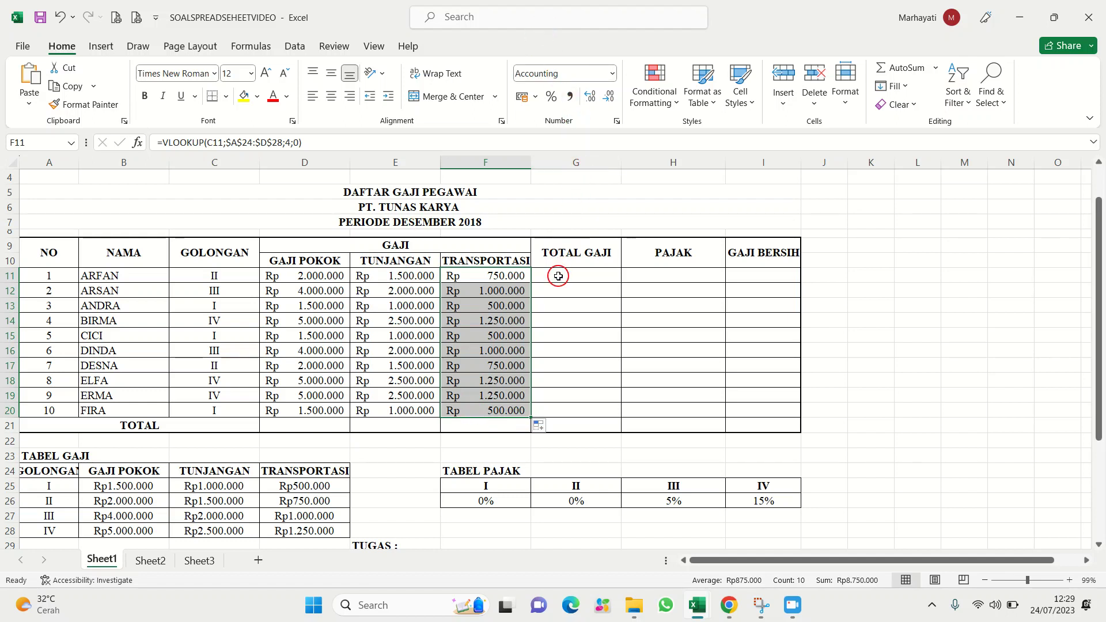
click(551, 281)
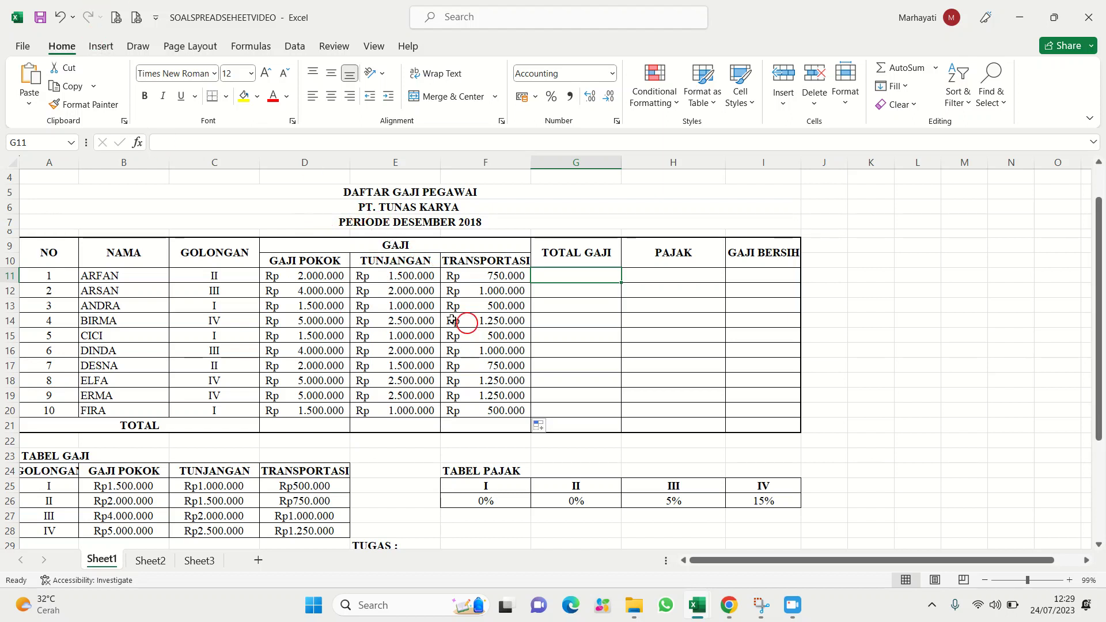
text(=)
key(Left)
key(Left)
key(Left)
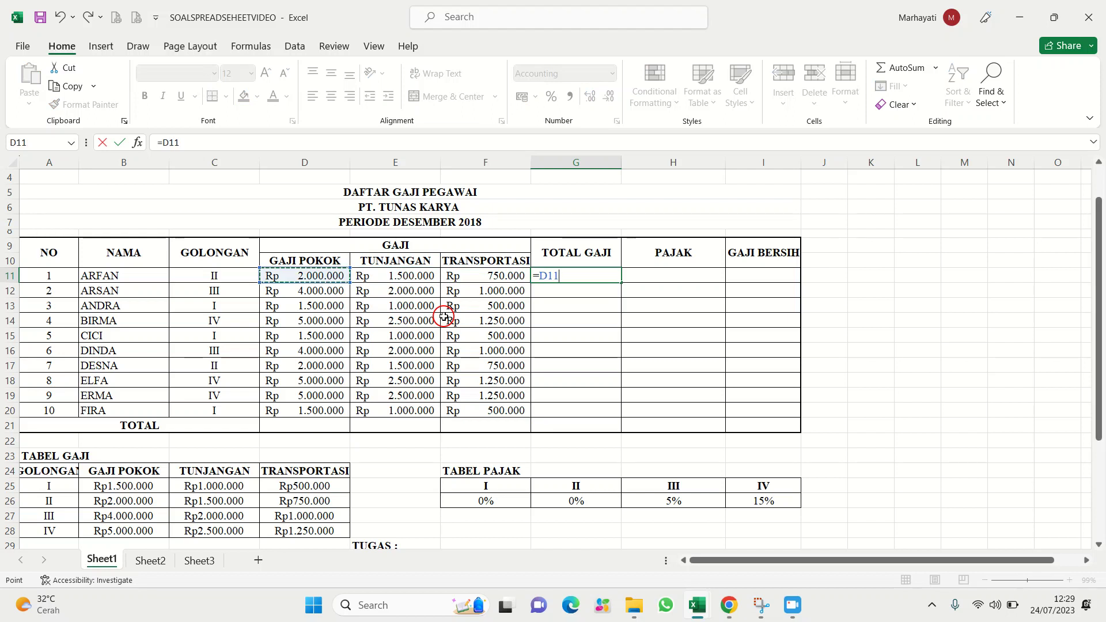
text(+)
key(Left)
key(Left)
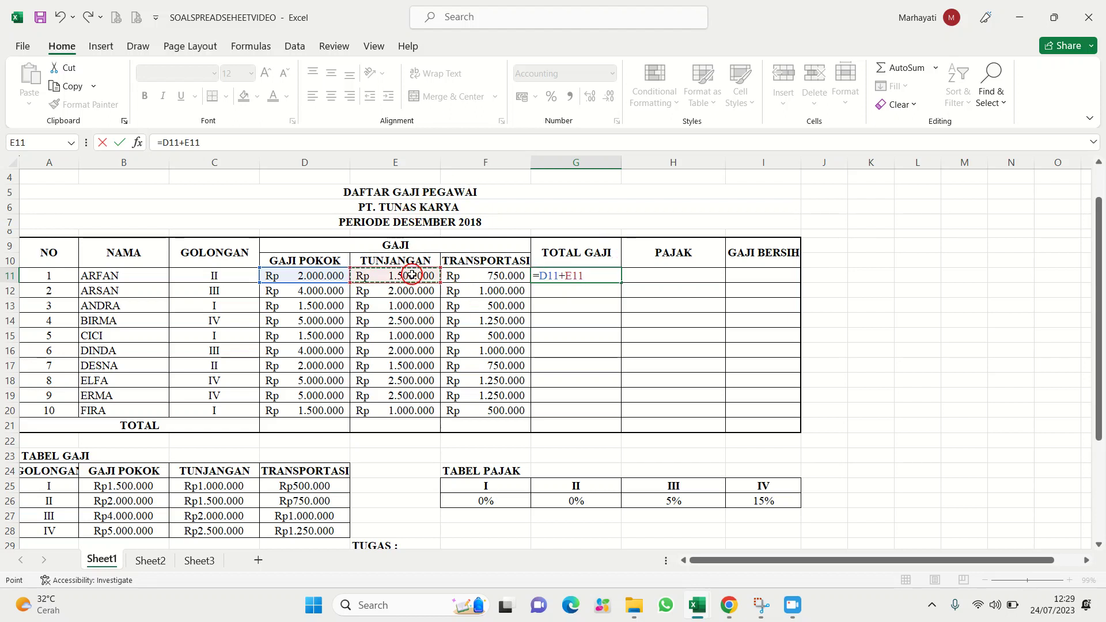
text(+)
click(490, 276)
key(Return)
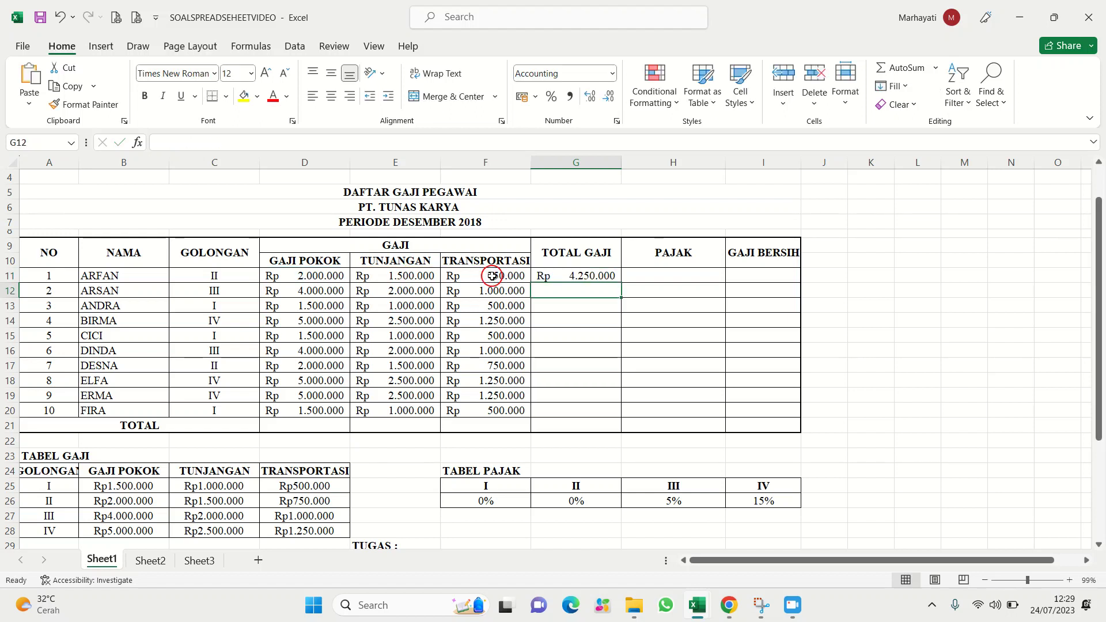
key(Up)
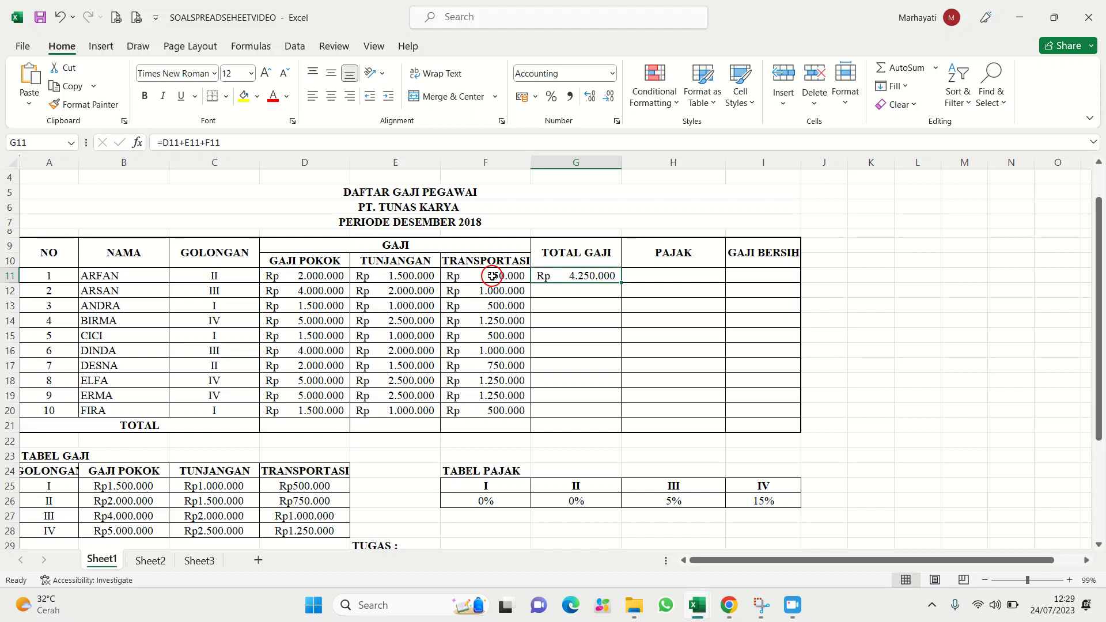
key(Delete)
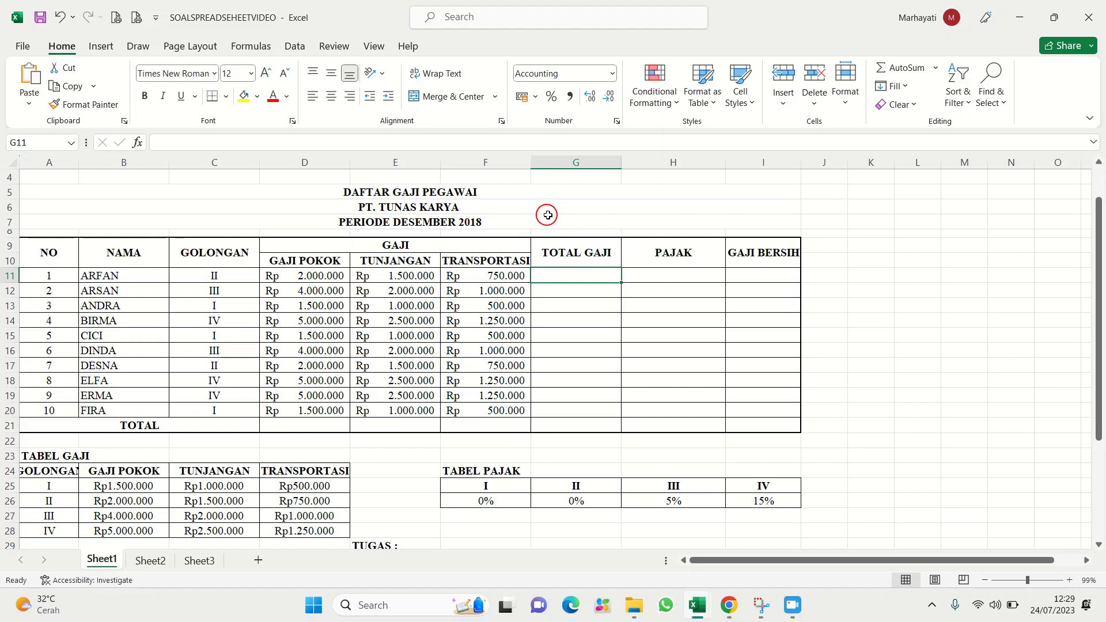
Enter the formula =D11+E11+F11 in G11 under Total Gaji and fill it down through G20
text(=)
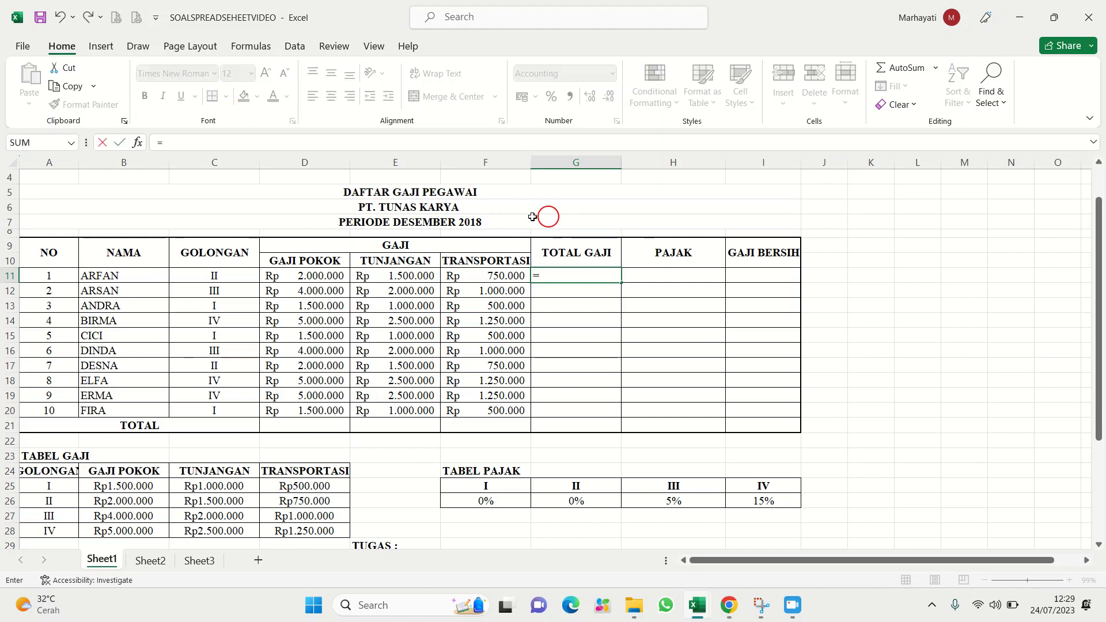
click(314, 275)
text(+)
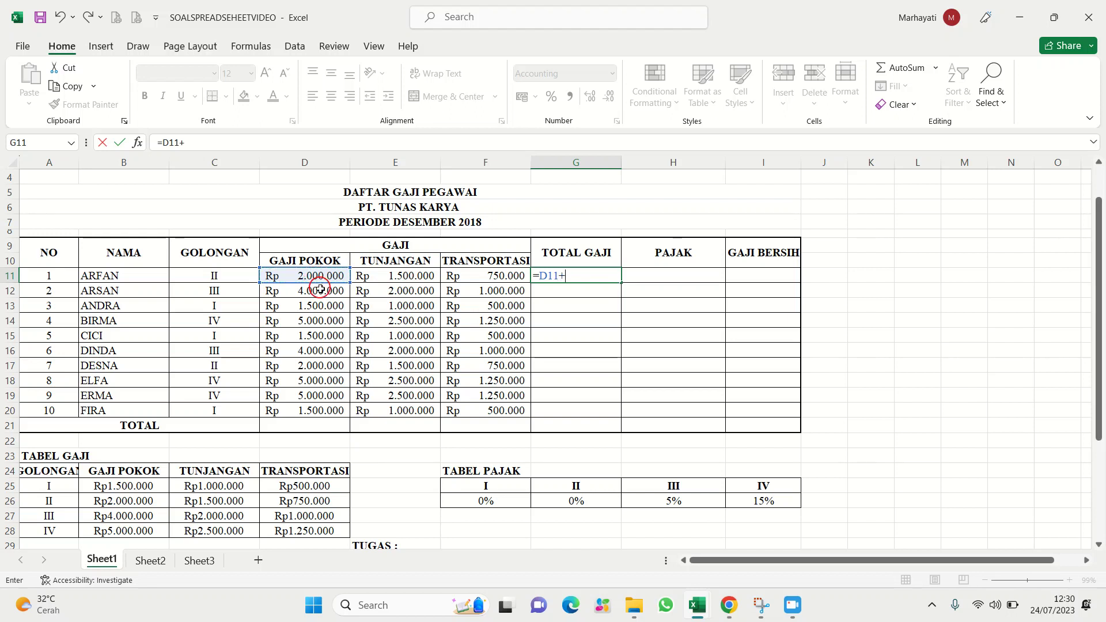
click(391, 278)
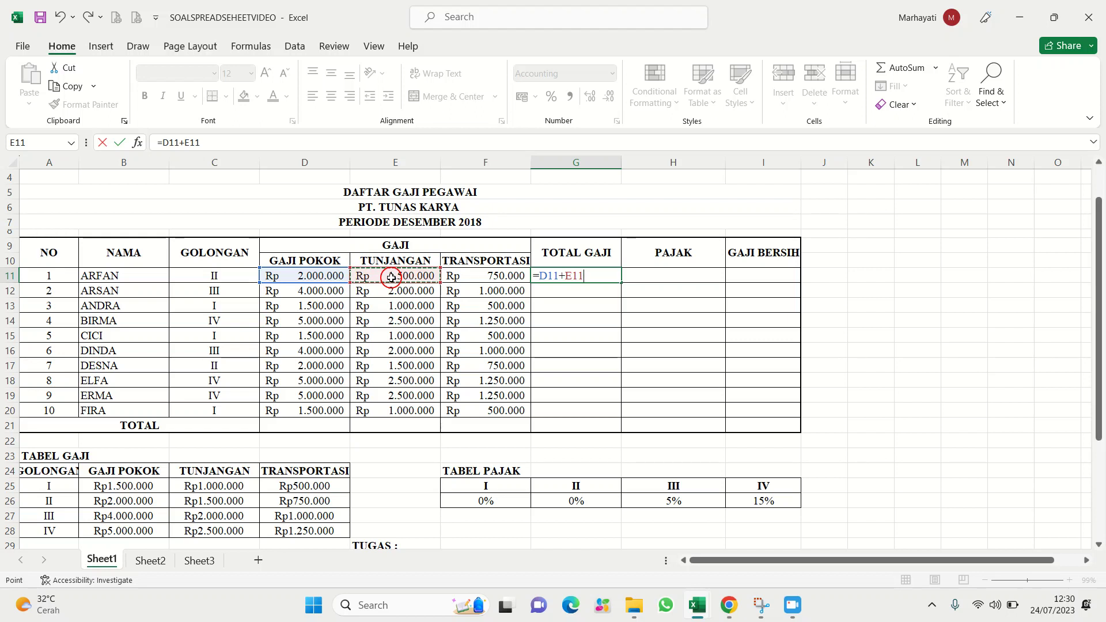
text(+)
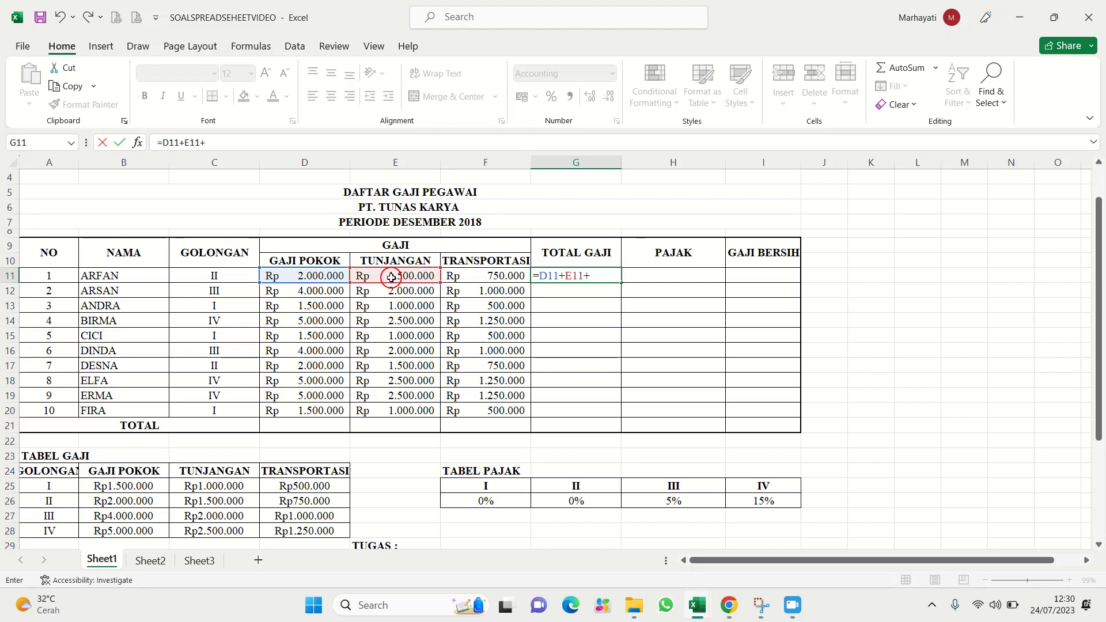
click(507, 277)
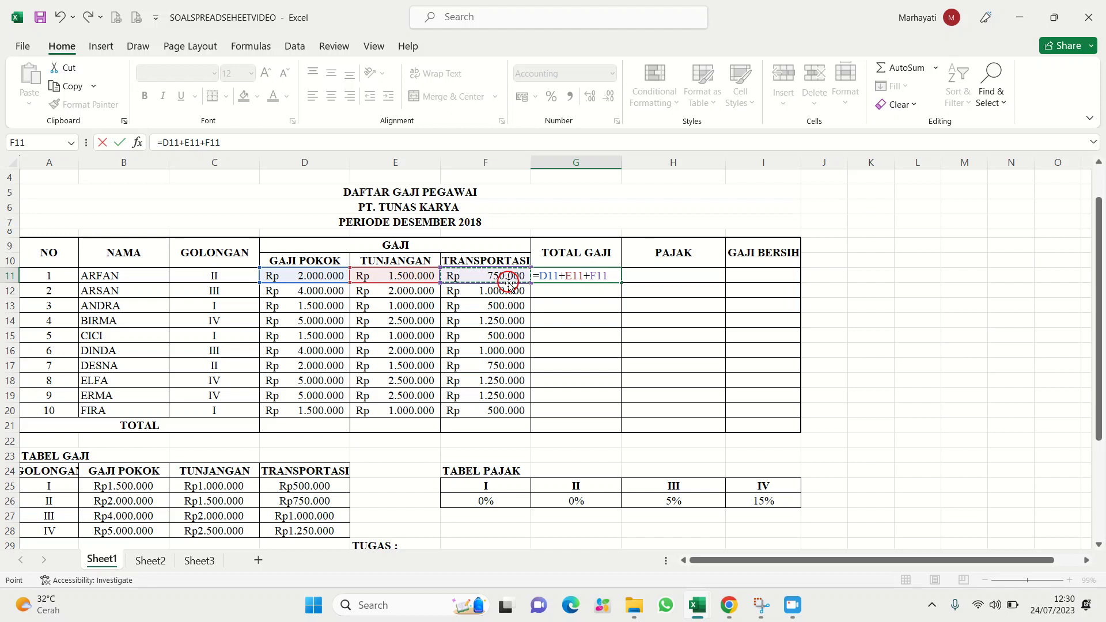
key(Return)
key(Up)
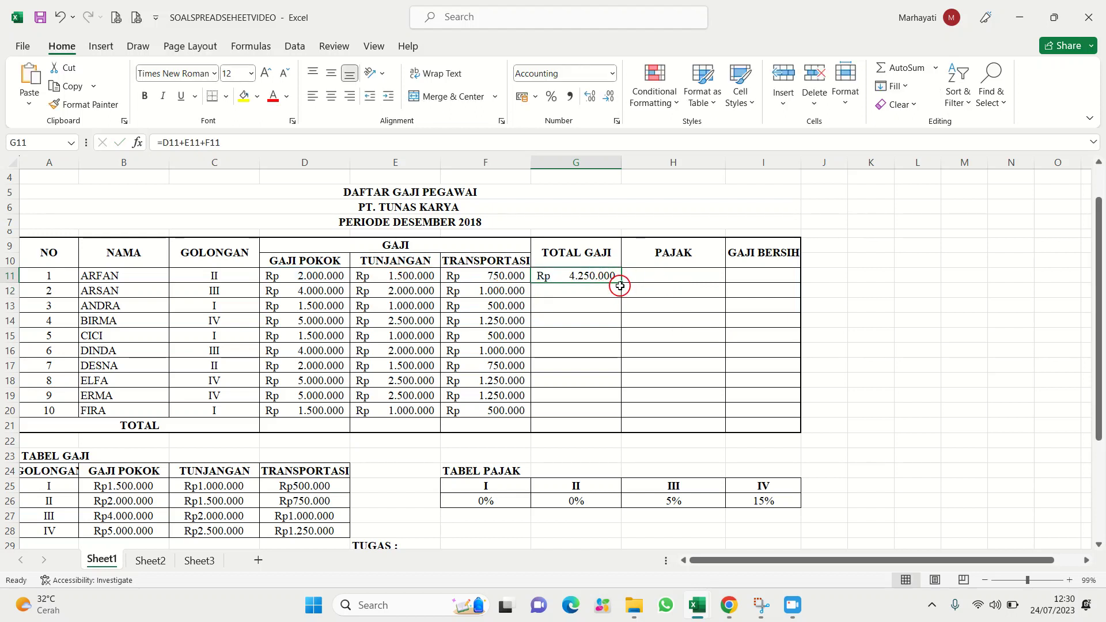
drag(619, 286, 648, 414)
Start an IF formula in H11 under Pajak with the logical test C11="I"
click(662, 274)
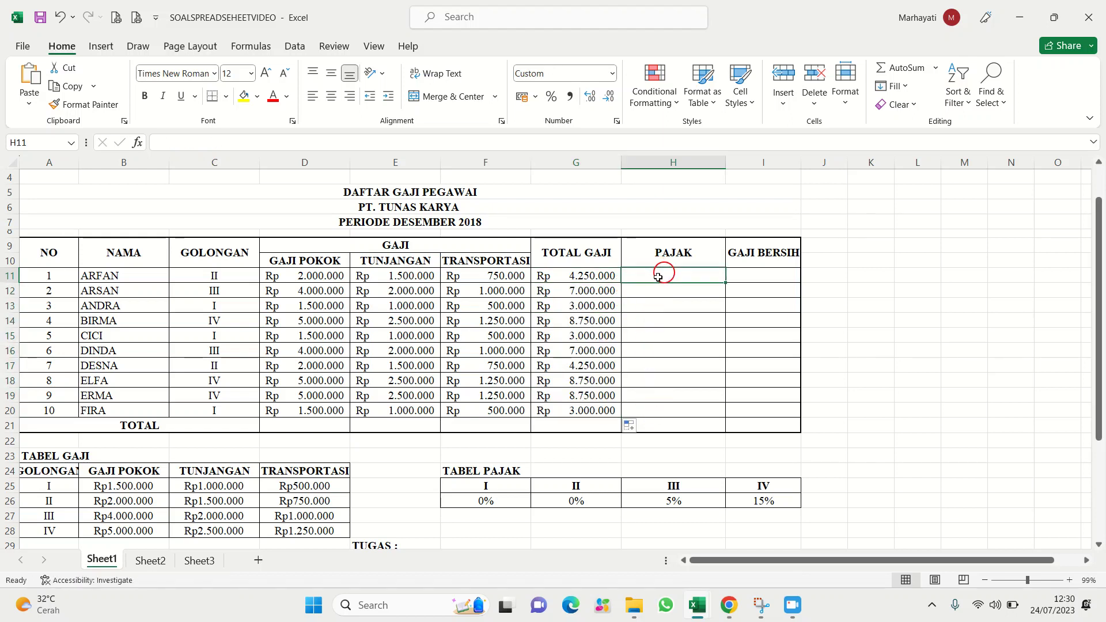
scroll(565, 336, down, 2)
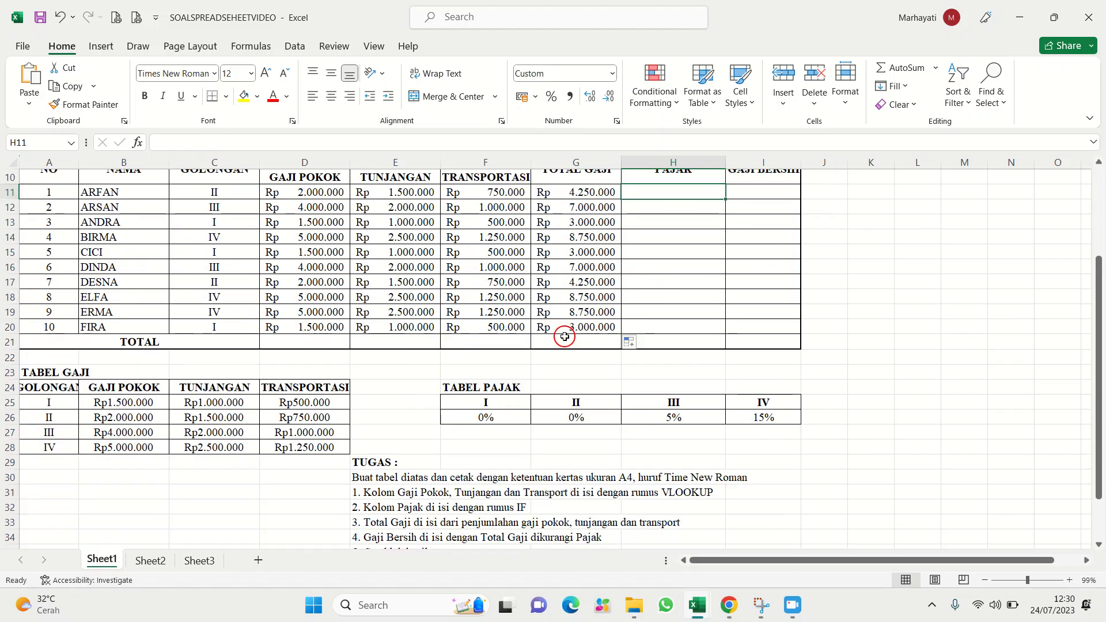
scroll(447, 183, up, 1)
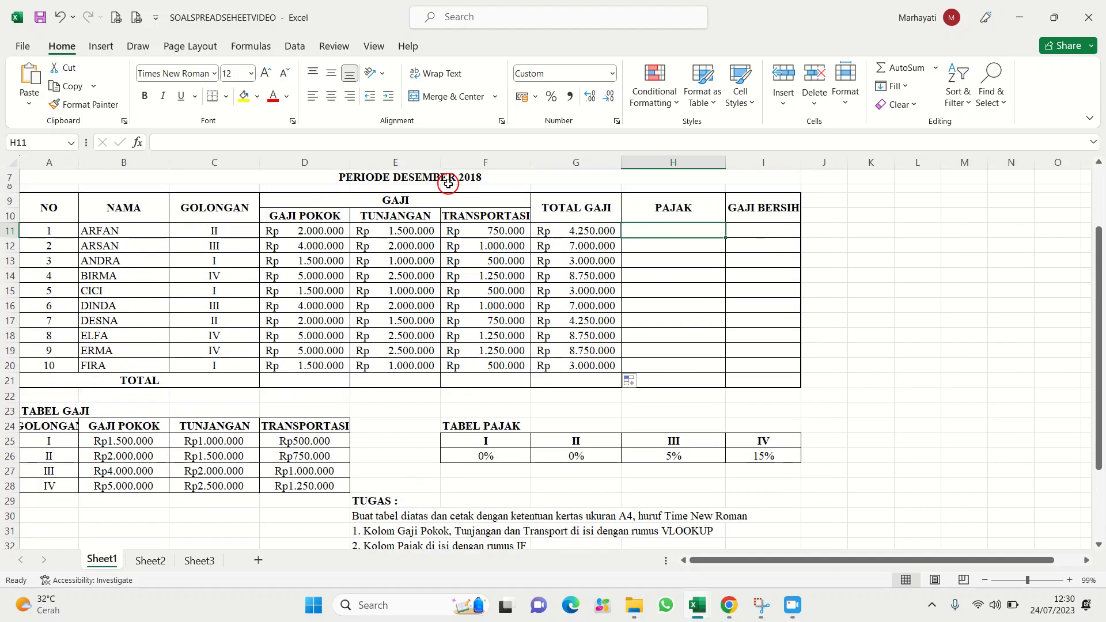
text(=IF)
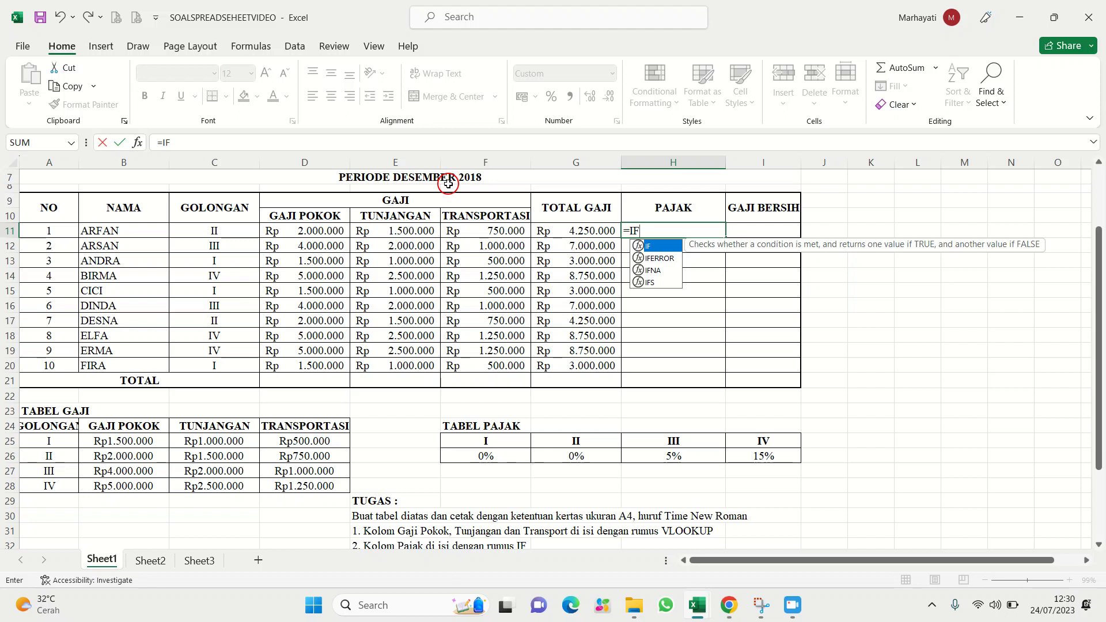
text(()
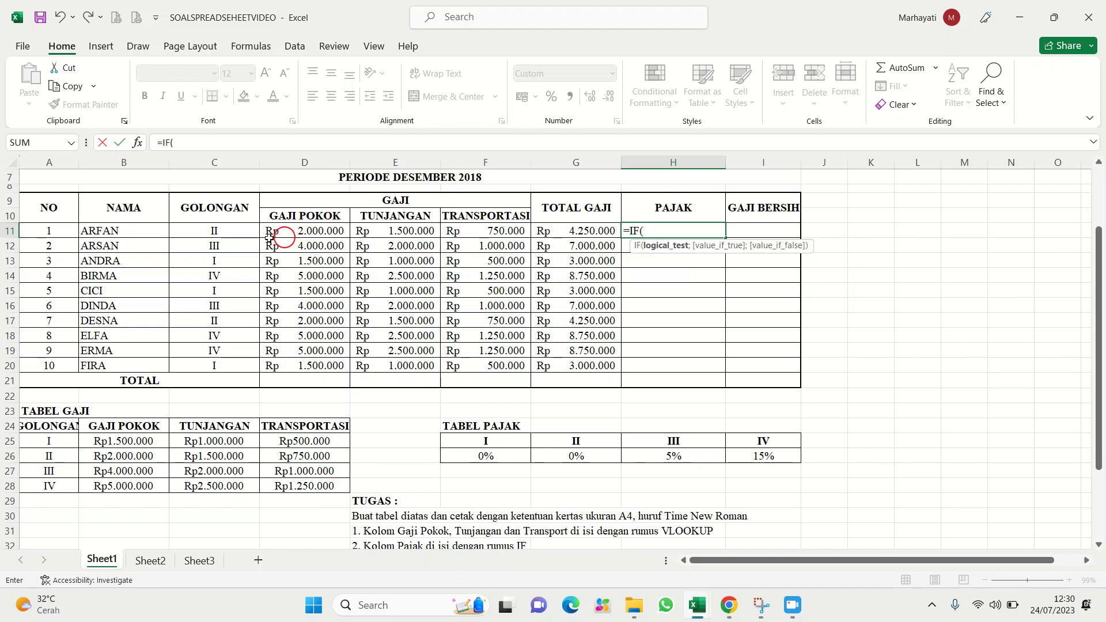
click(228, 233)
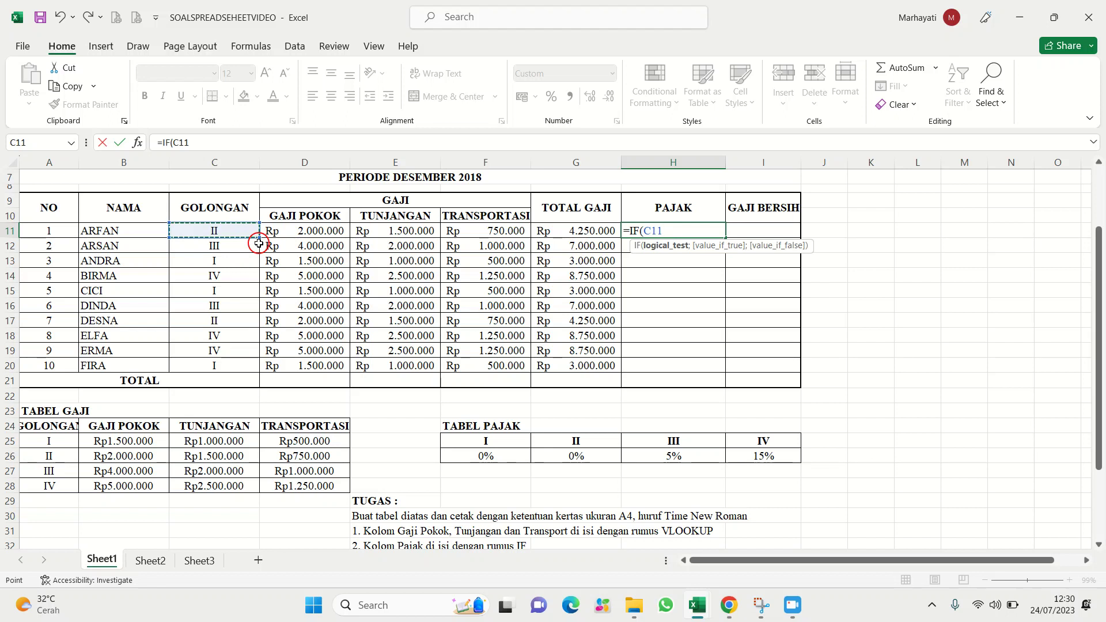
text(="I";)
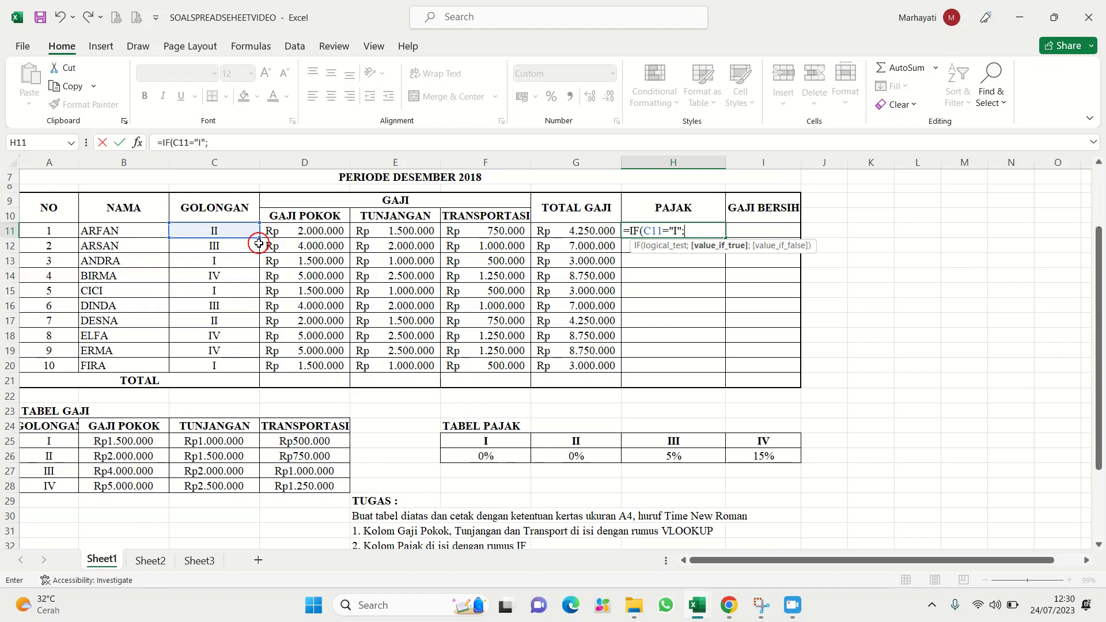
Give the H11 formula's first IF the true value G11*$F$26, using an absolute reference to the tax rate for golongan I
click(560, 231)
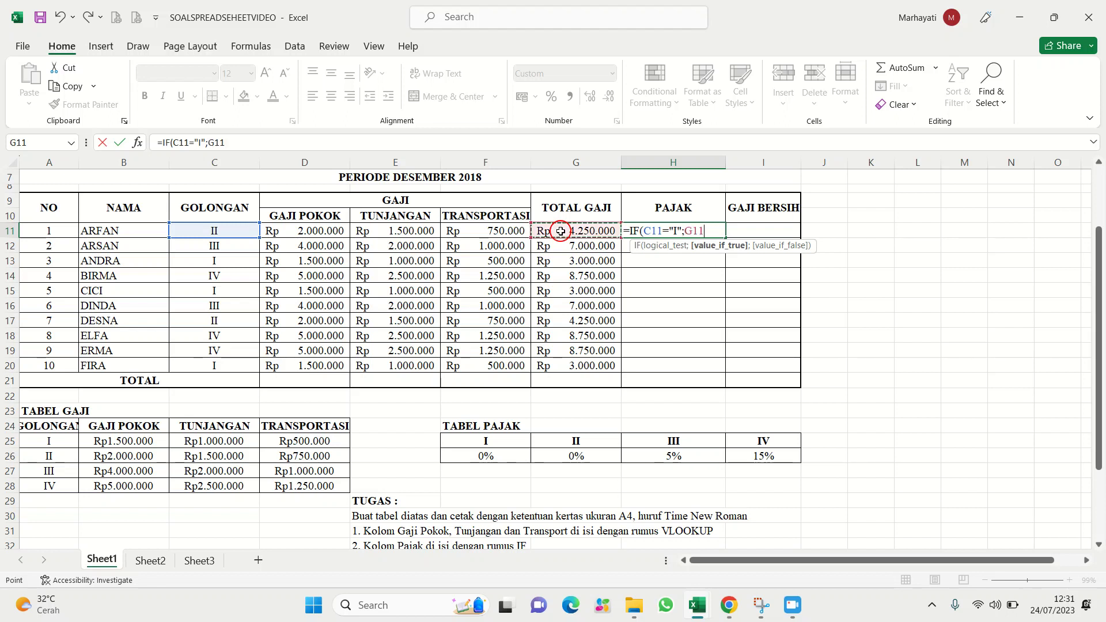
text(*)
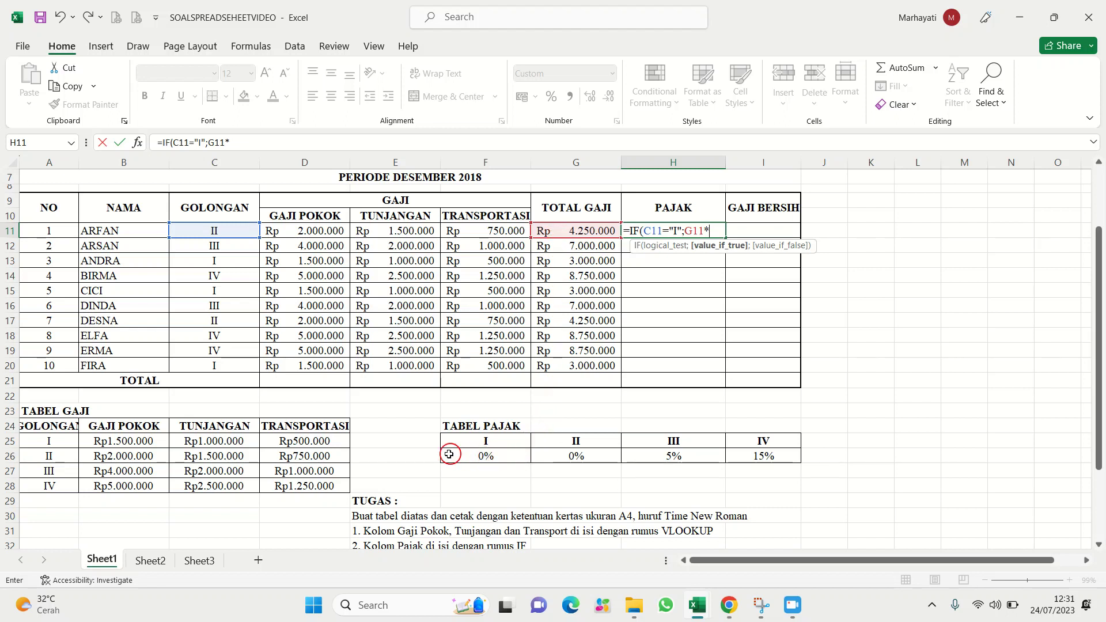
click(479, 458)
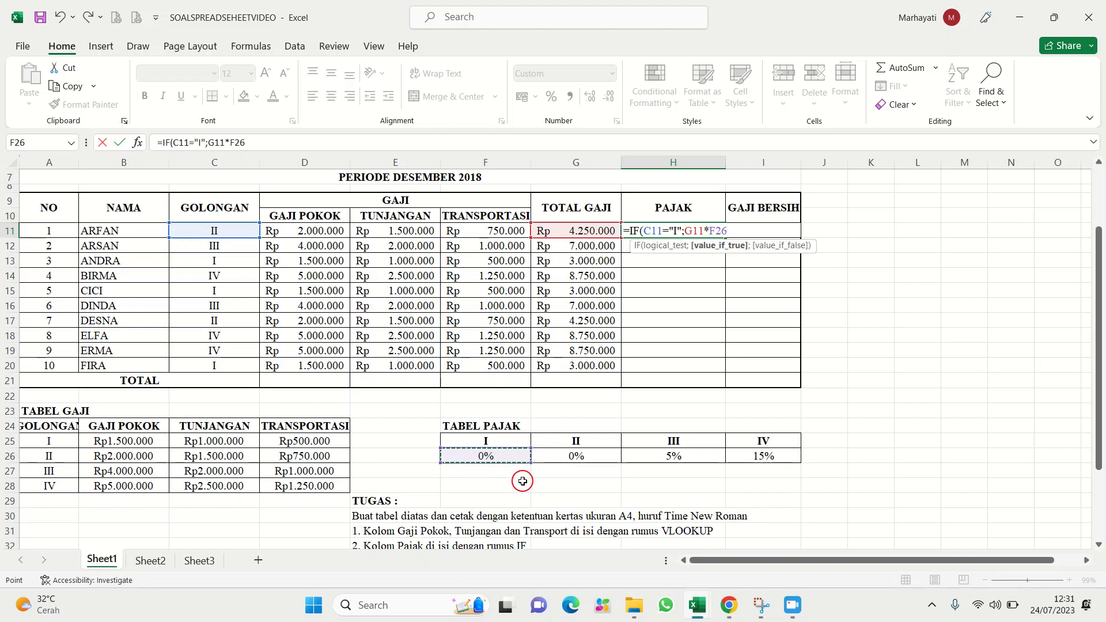
key(F4)
text(;)
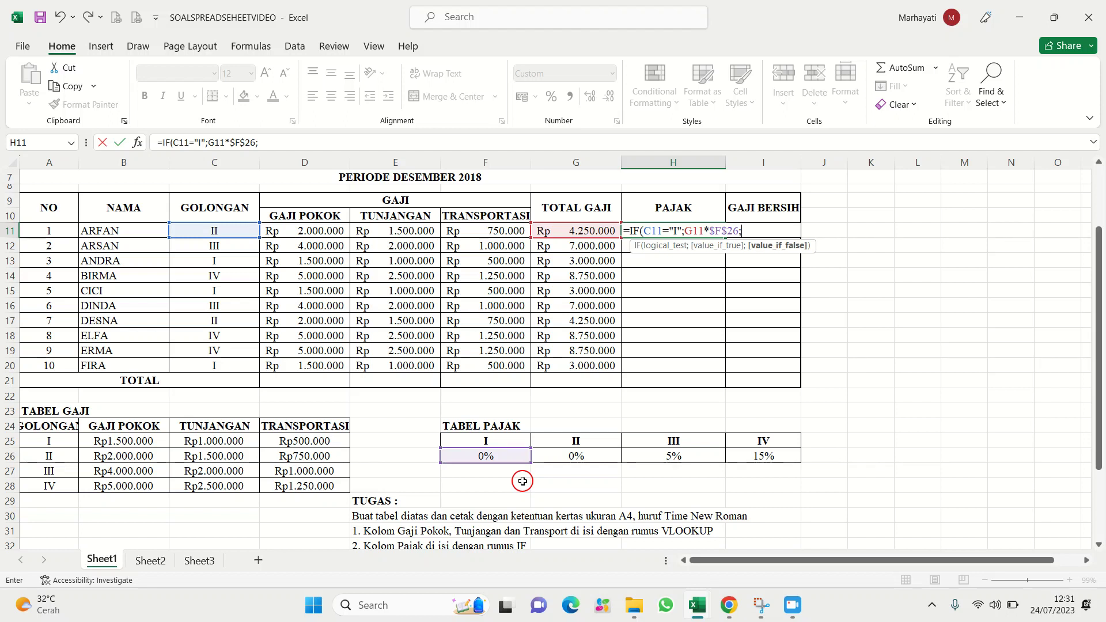
Nest a second IF as the false value in the H11 formula, with the logical test C11="II"
text(IF)
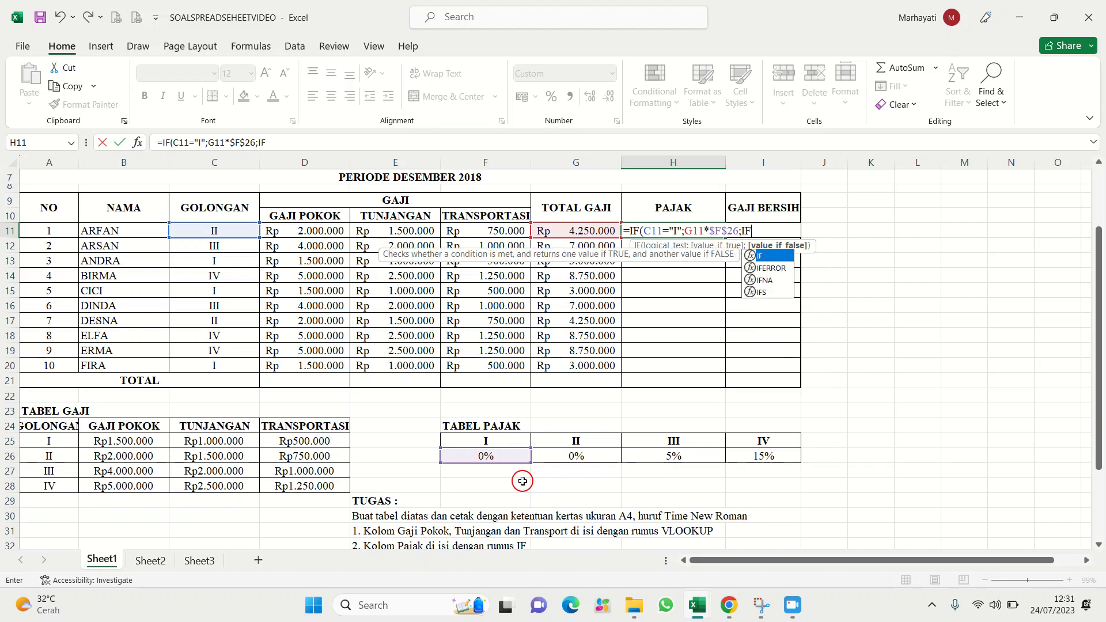
text(()
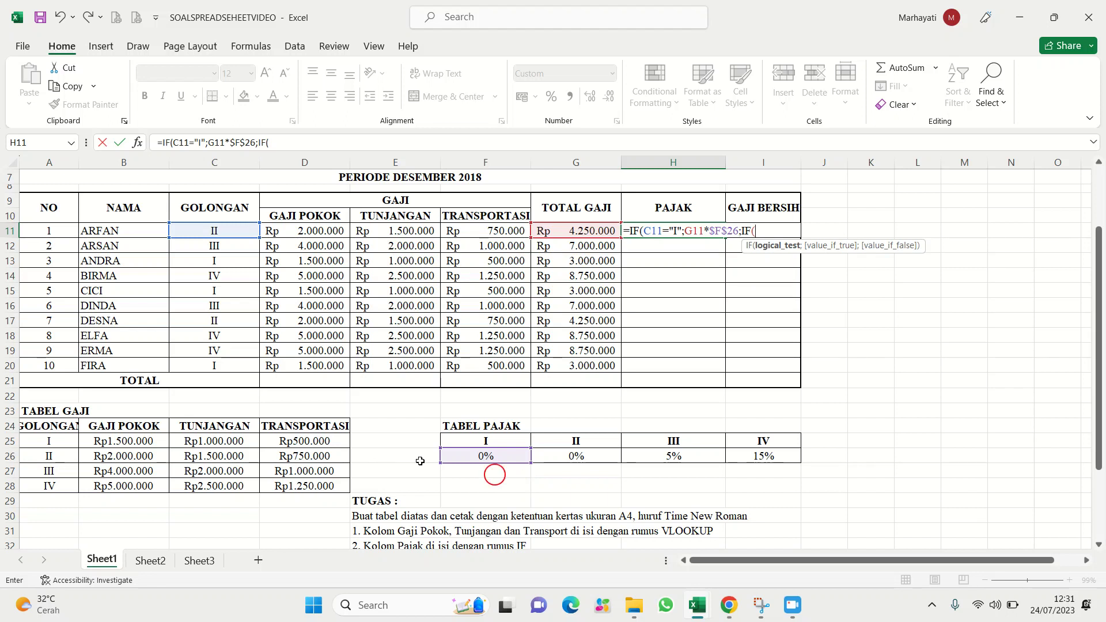
click(239, 230)
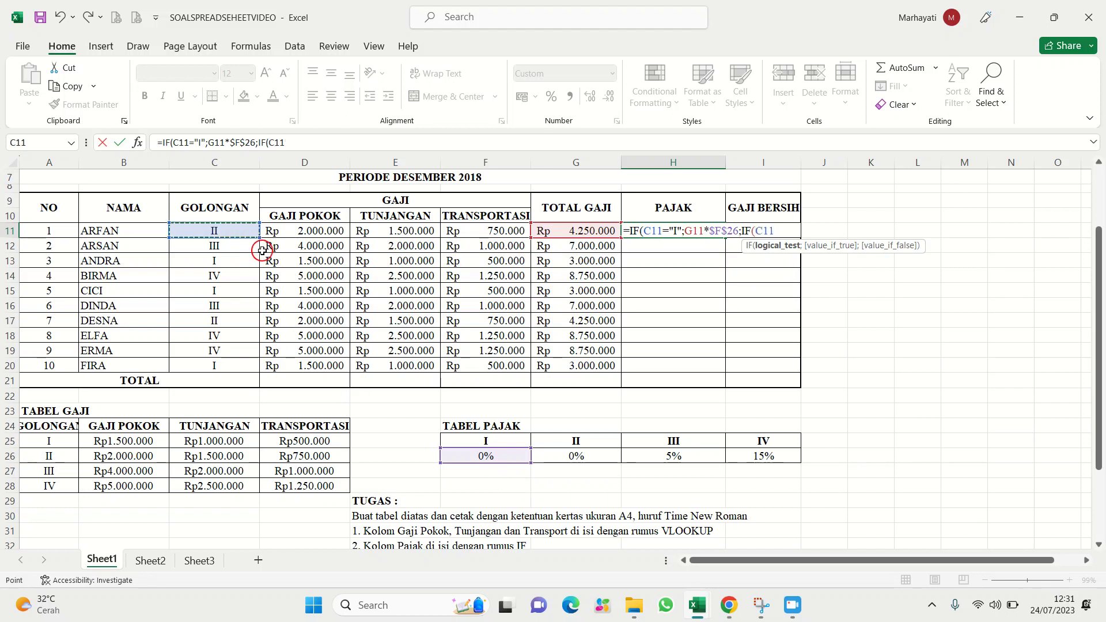
text(=)
text("II)
text(;)
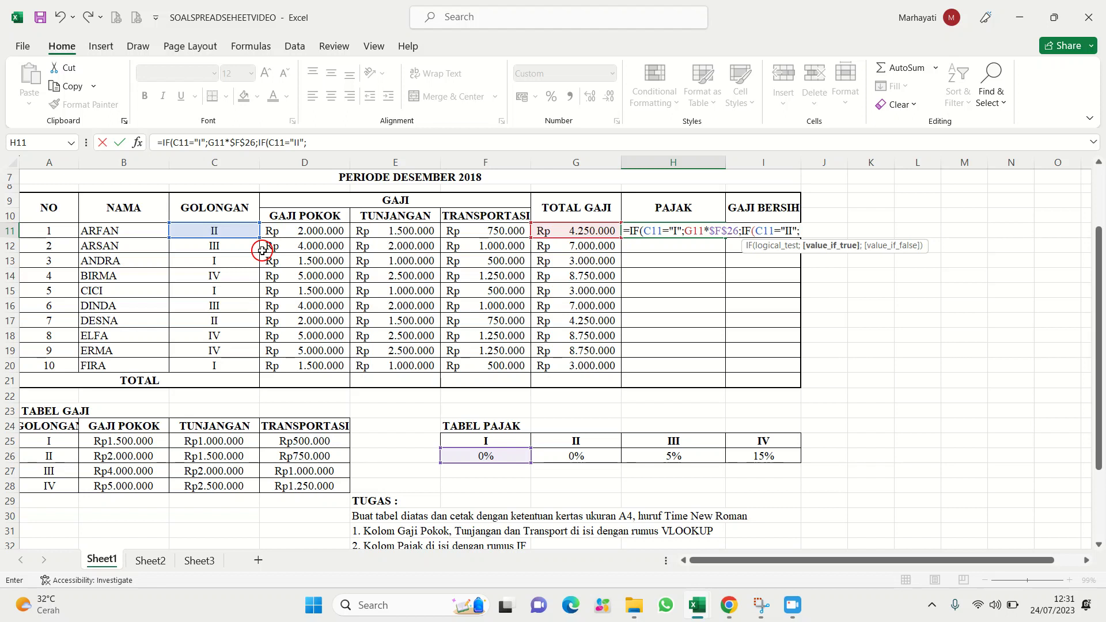
Give the nested second IF the true value G11*$G$26, using an absolute reference to the tax rate for golongan II
click(556, 232)
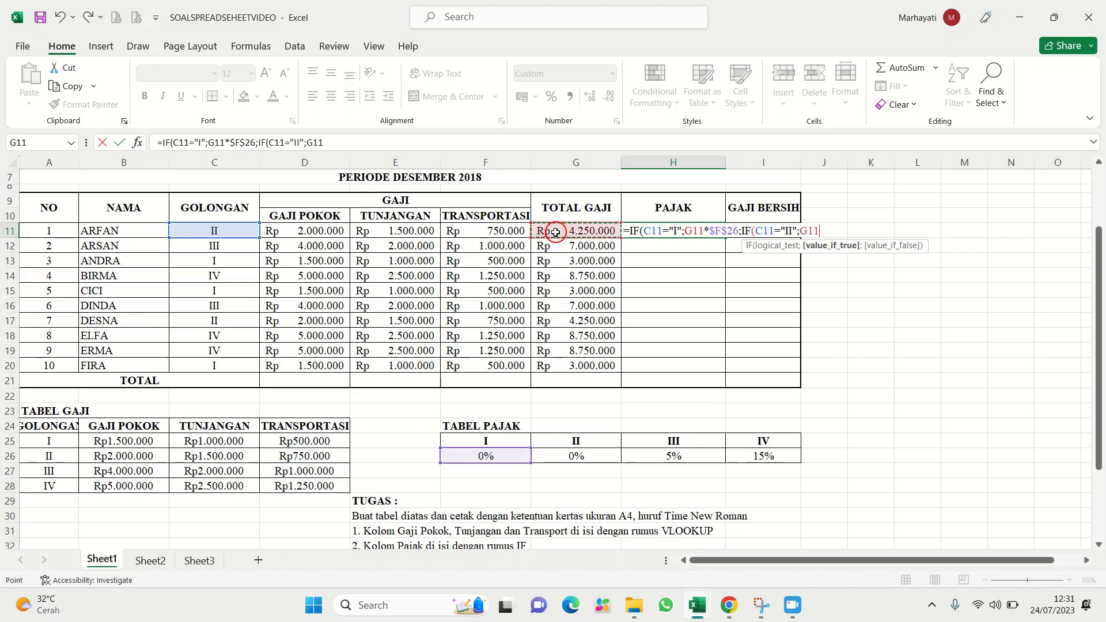
text(*)
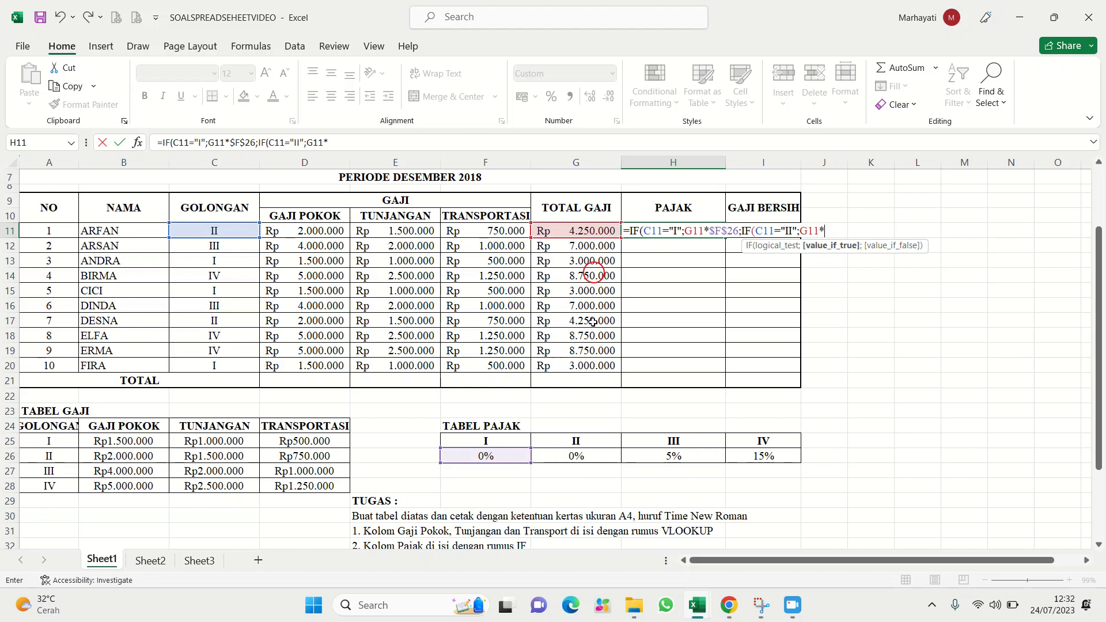
click(553, 455)
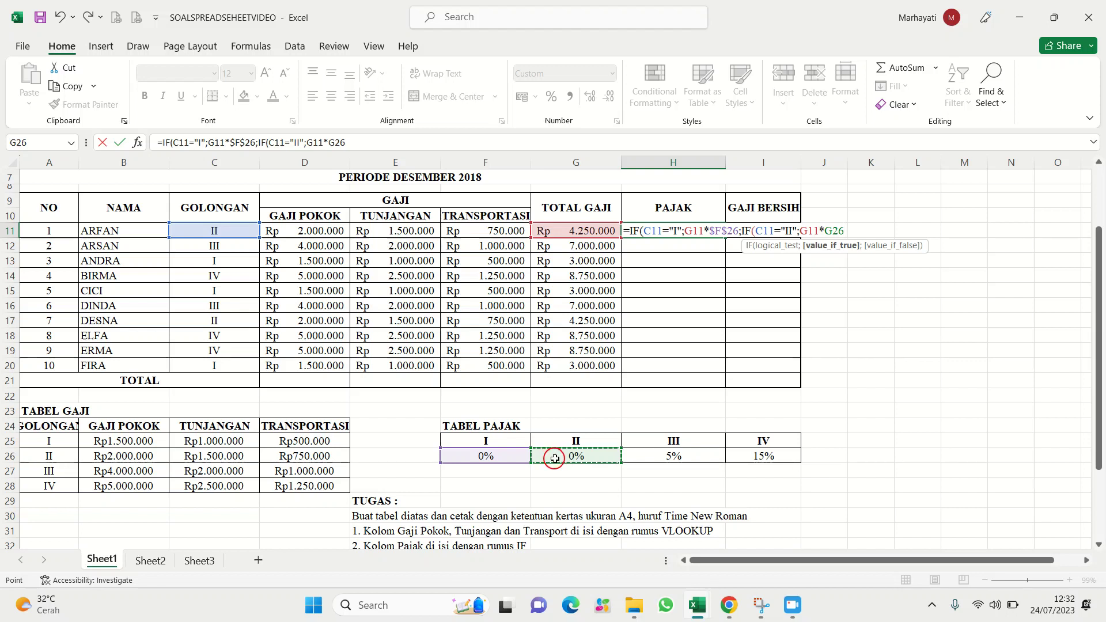
key(F4)
text(;)
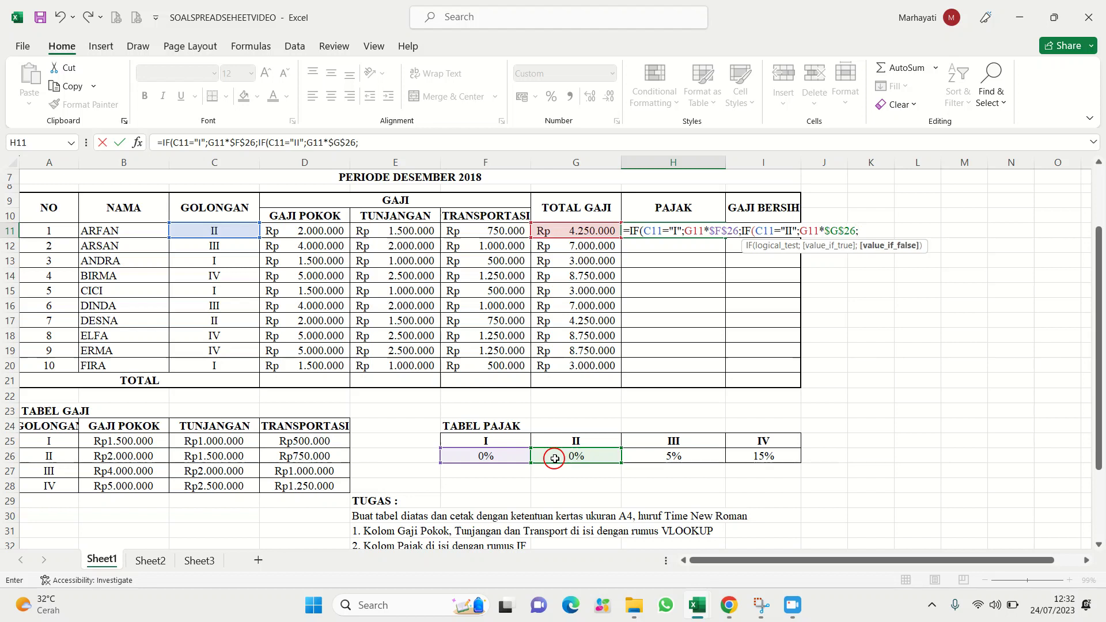
Nest a third IF as the false value in the H11 formula, with the logical test C11="III"
text(IF)
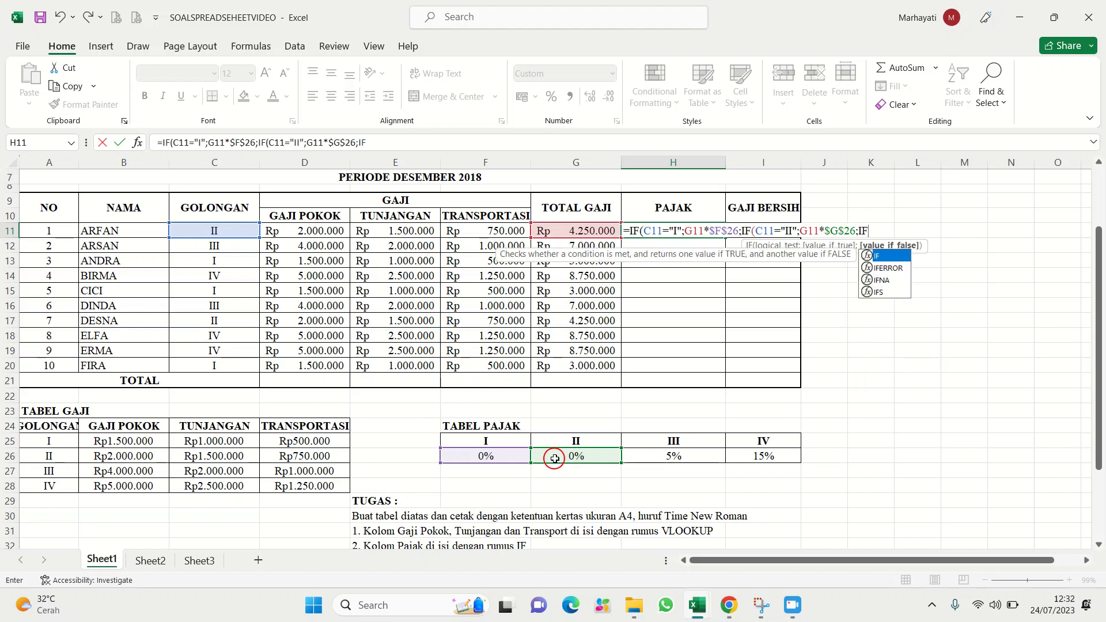
text(()
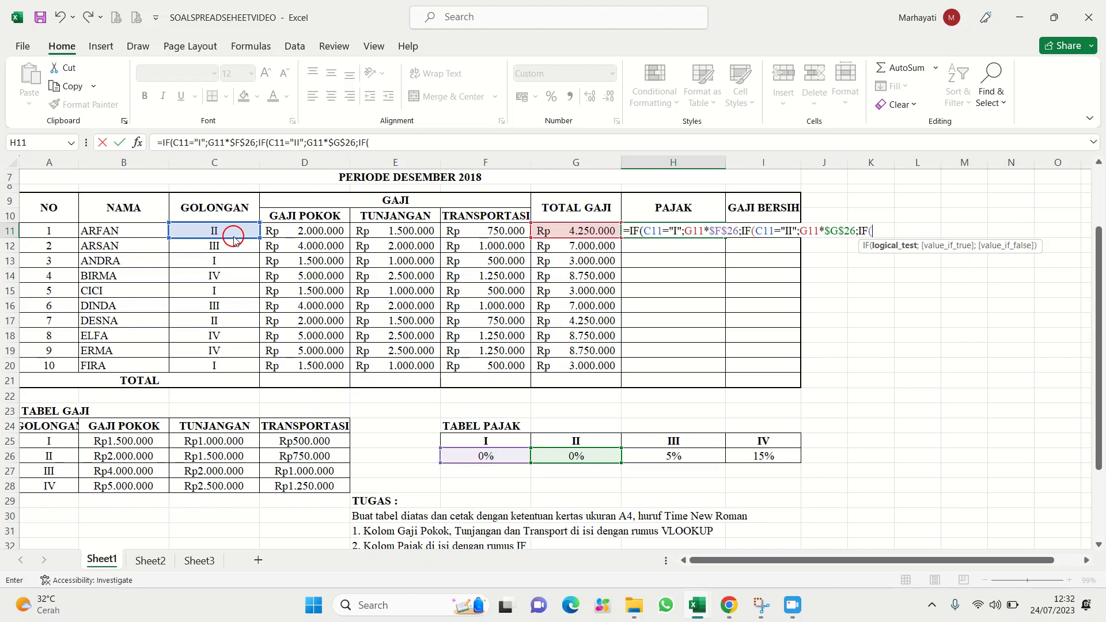
click(235, 231)
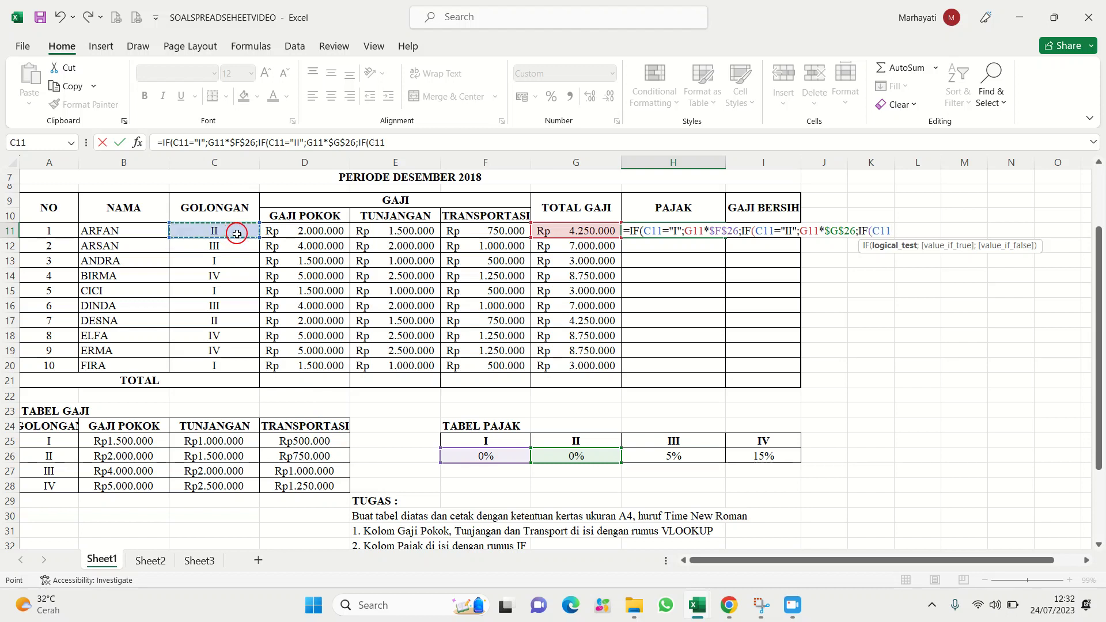
text(="III")
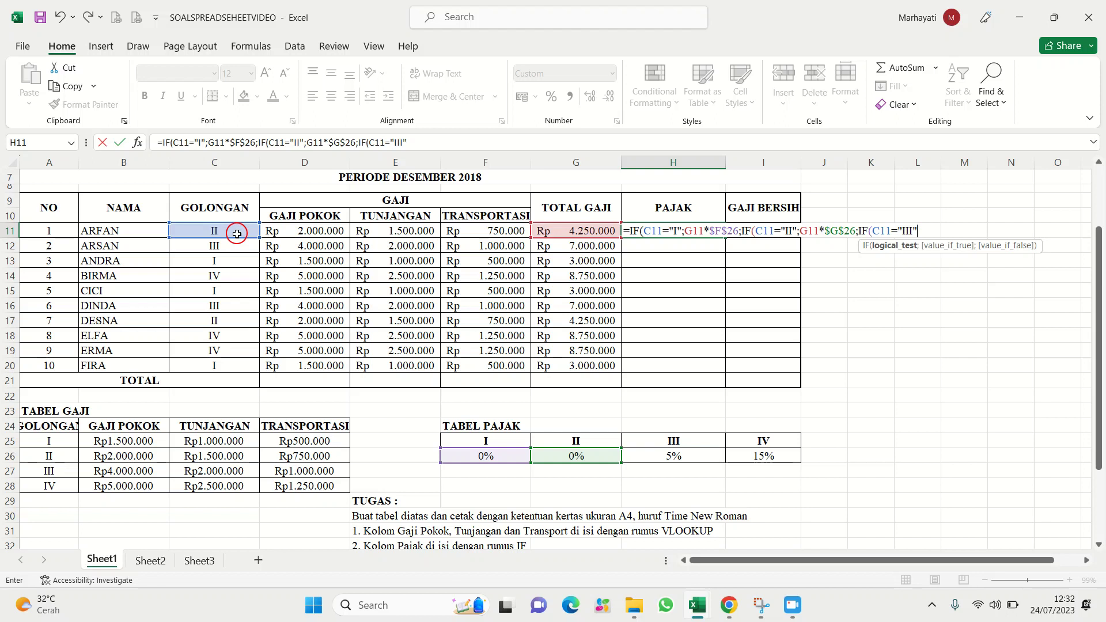
text(;)
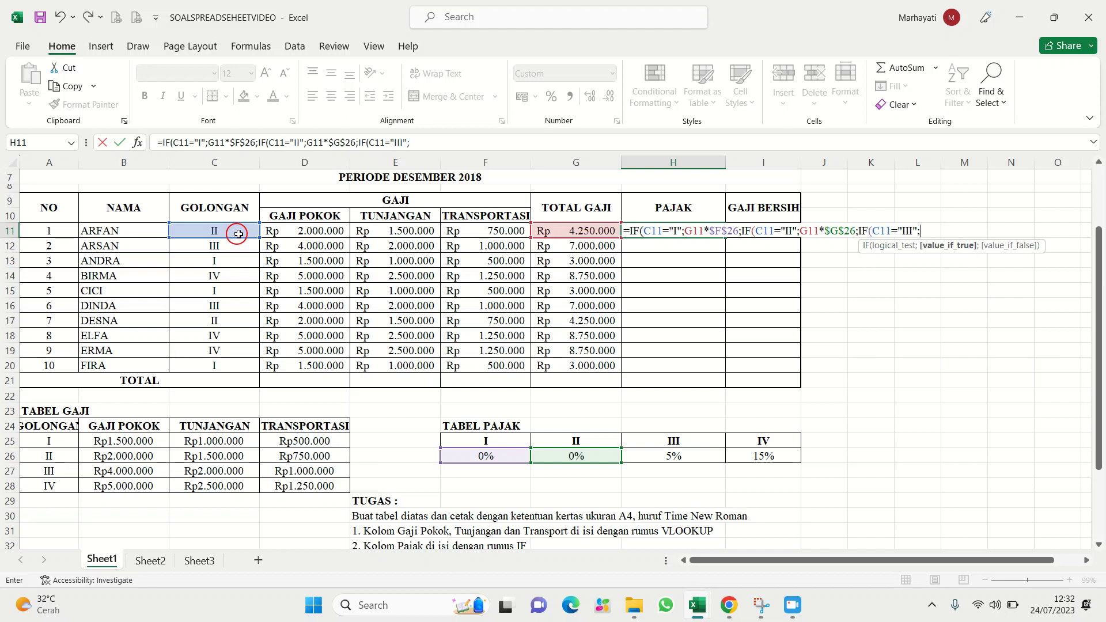
Give the nested third IF the true value G11*$H$26, using an absolute reference to the tax rate for golongan III
click(545, 229)
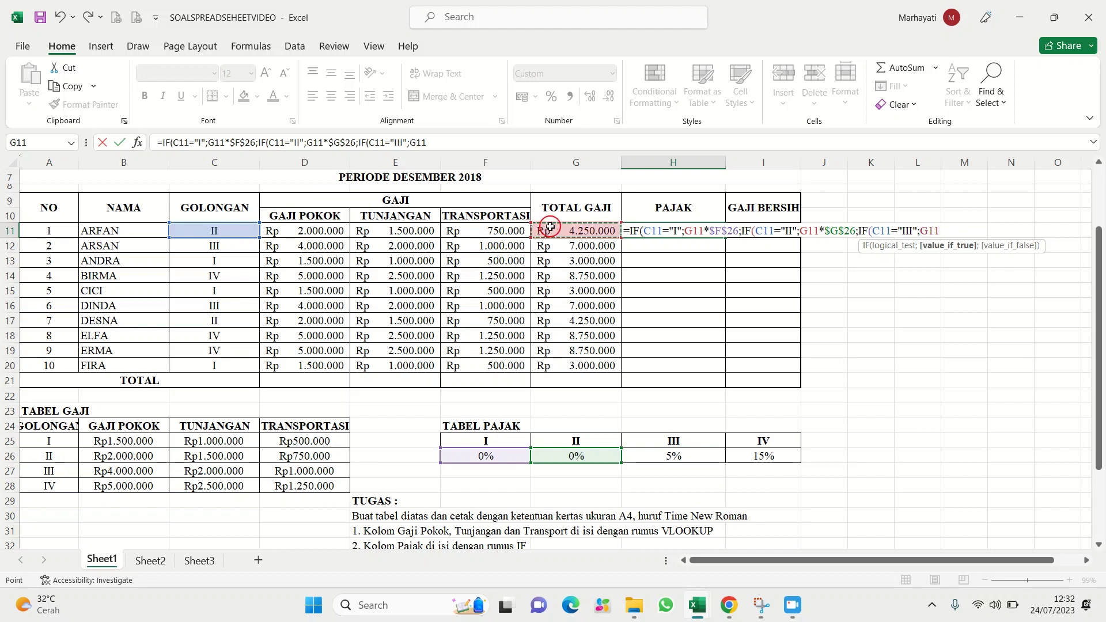
text(*)
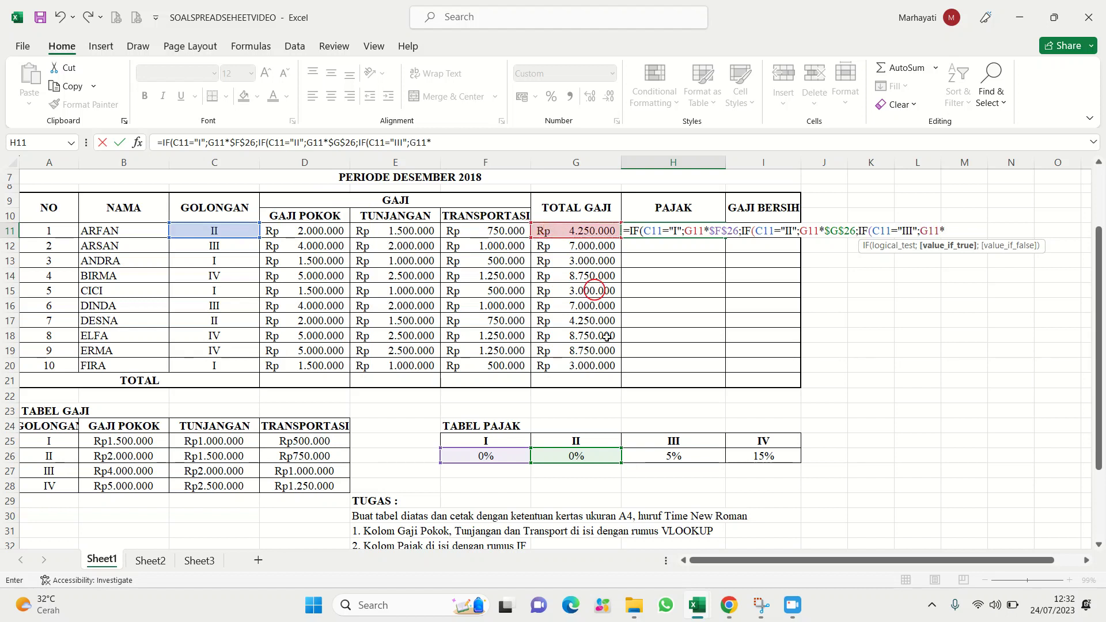
click(651, 454)
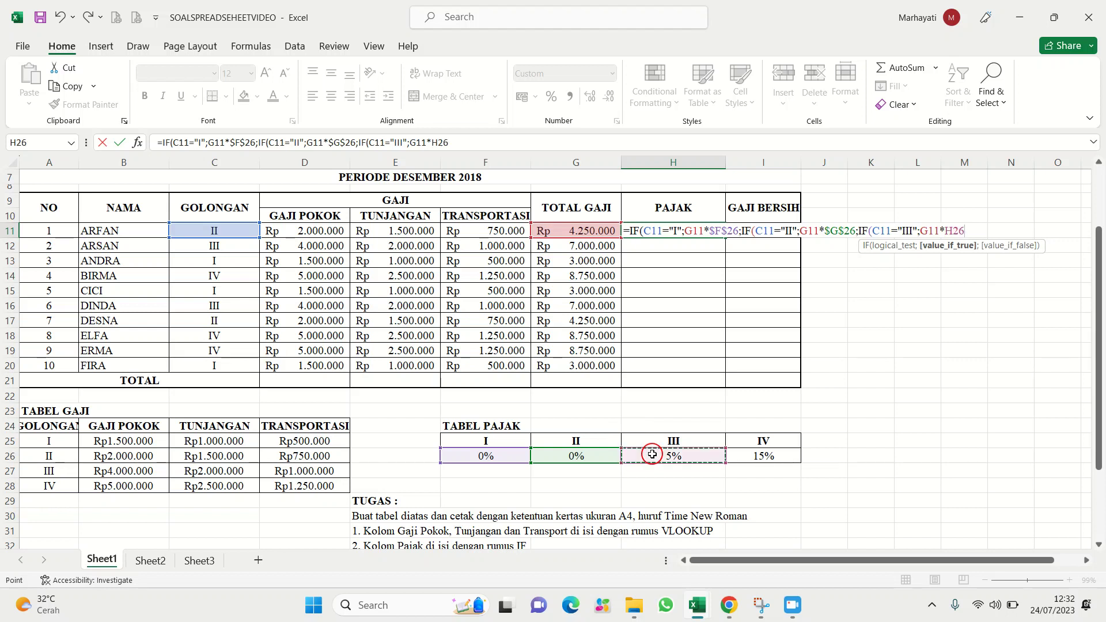
key(F4)
text(;)
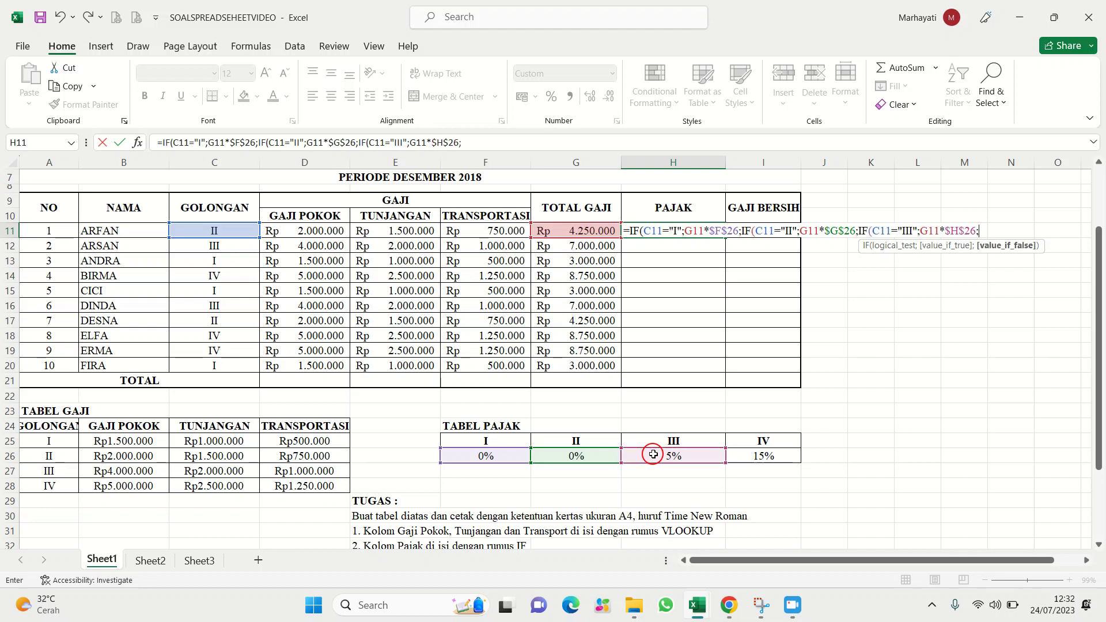
Nest a fourth IF as the false value in the H11 formula, with the logical test C11="IV"
text(IF()
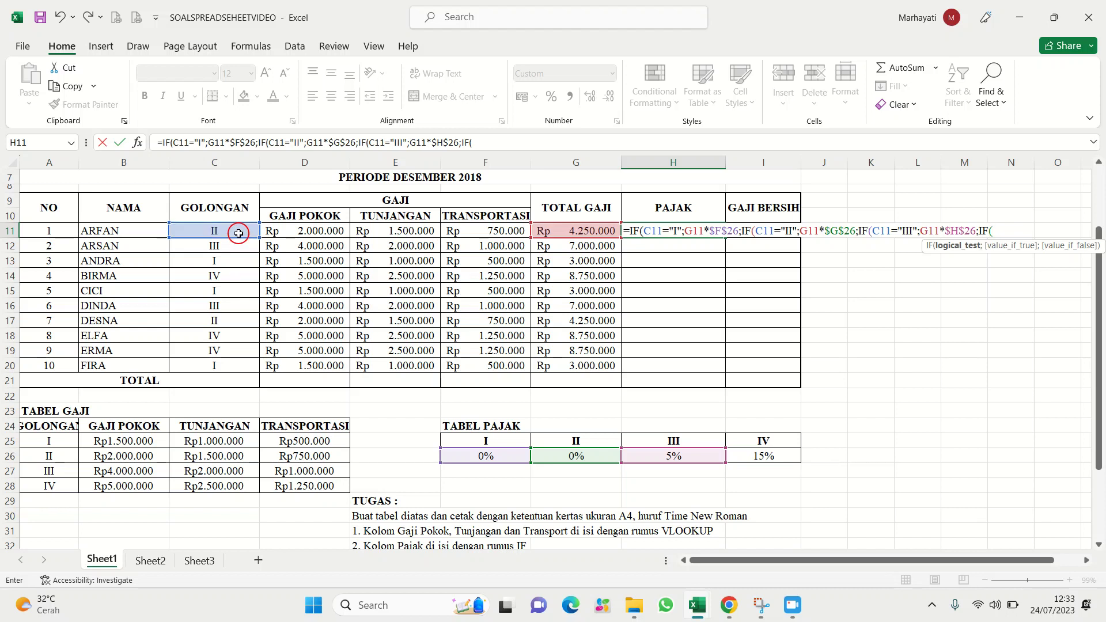
click(238, 232)
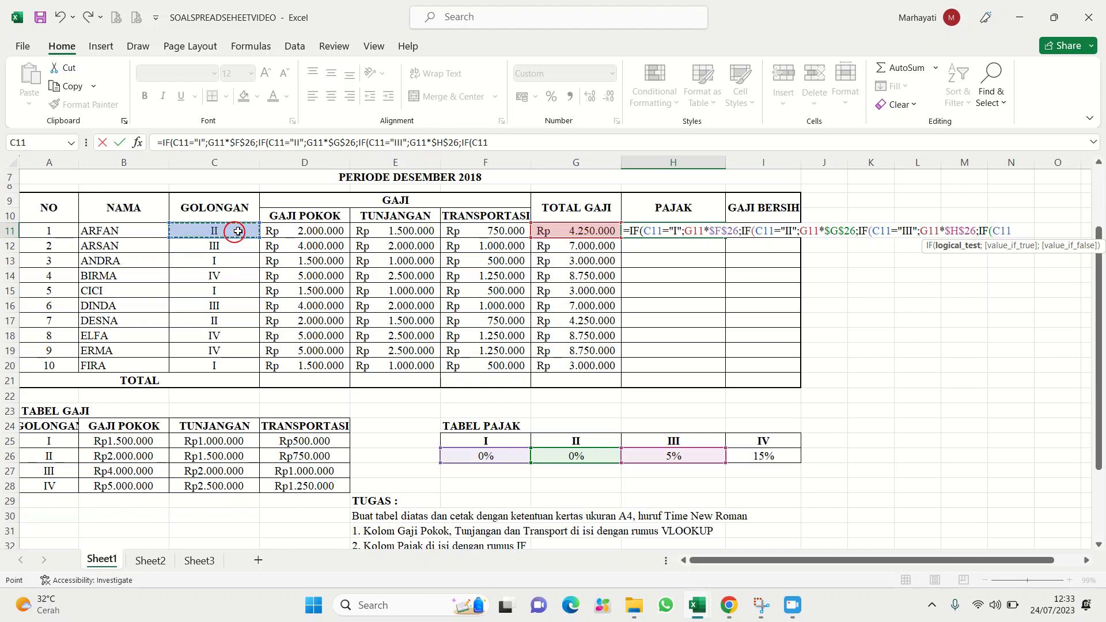
text(=)
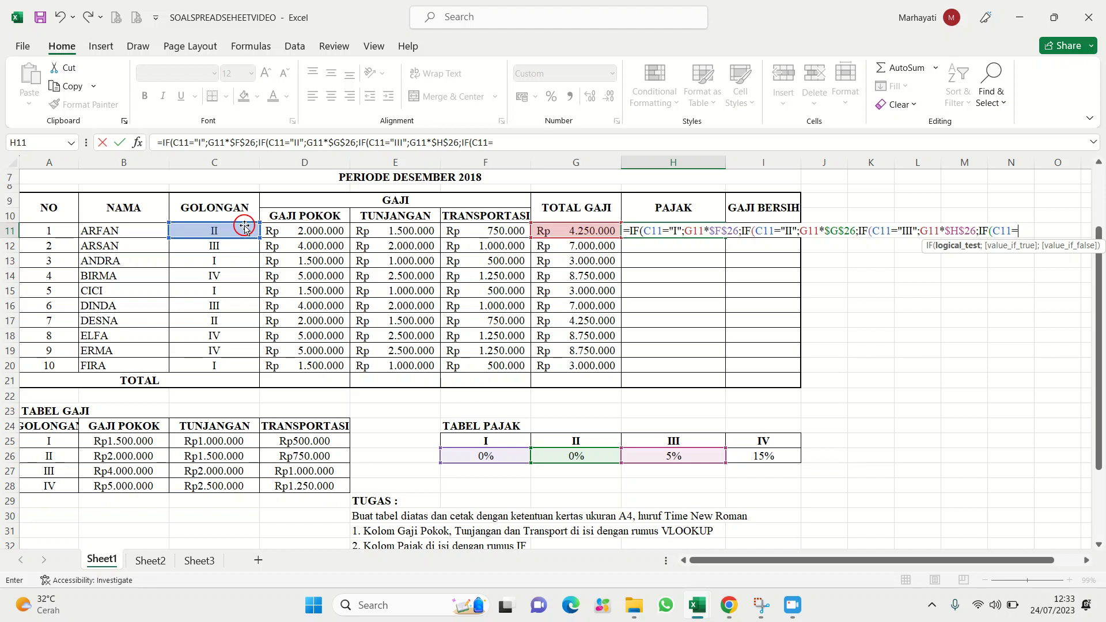
text(")
text(IV)
text(;)
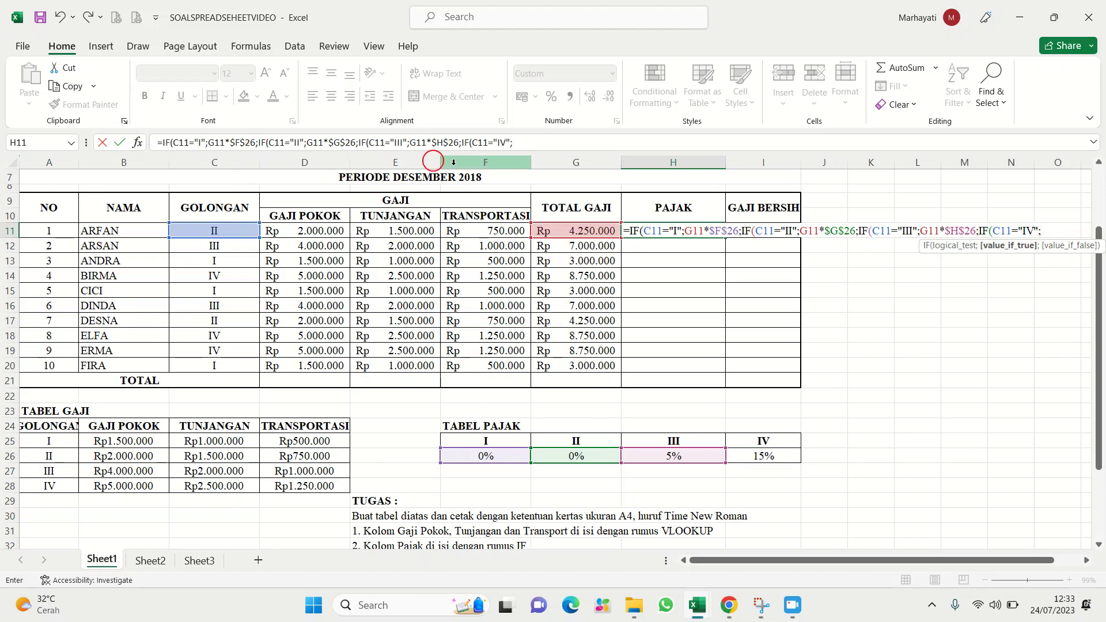
Give the fourth IF the true value G11*$I$26 with an absolute tax rate reference, then close all four IFs and commit the H11 formula
click(582, 231)
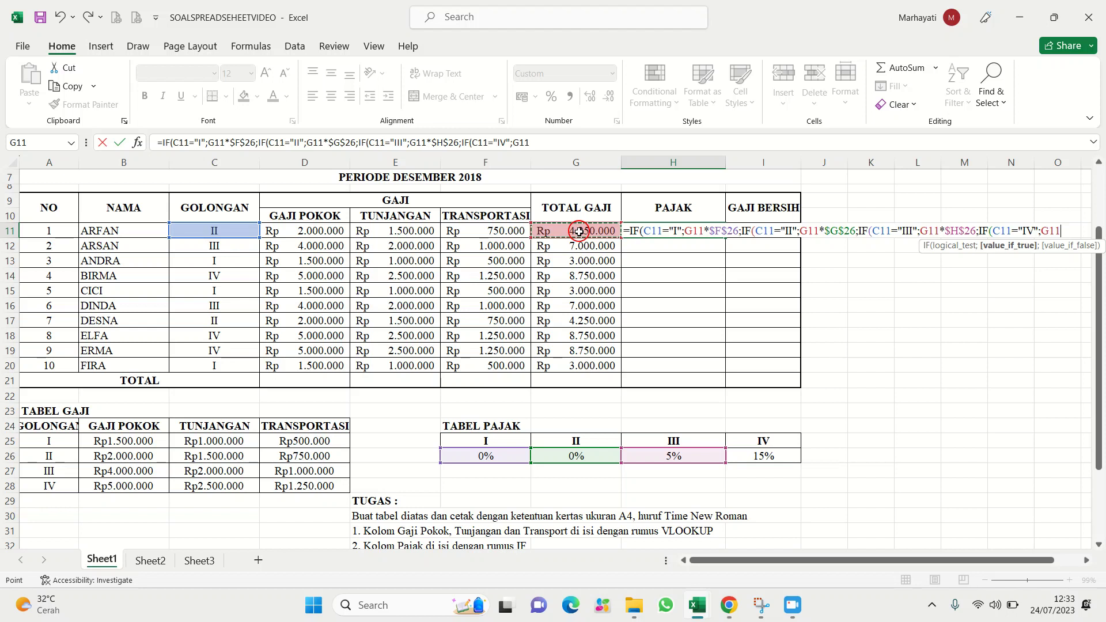
text(*)
click(787, 455)
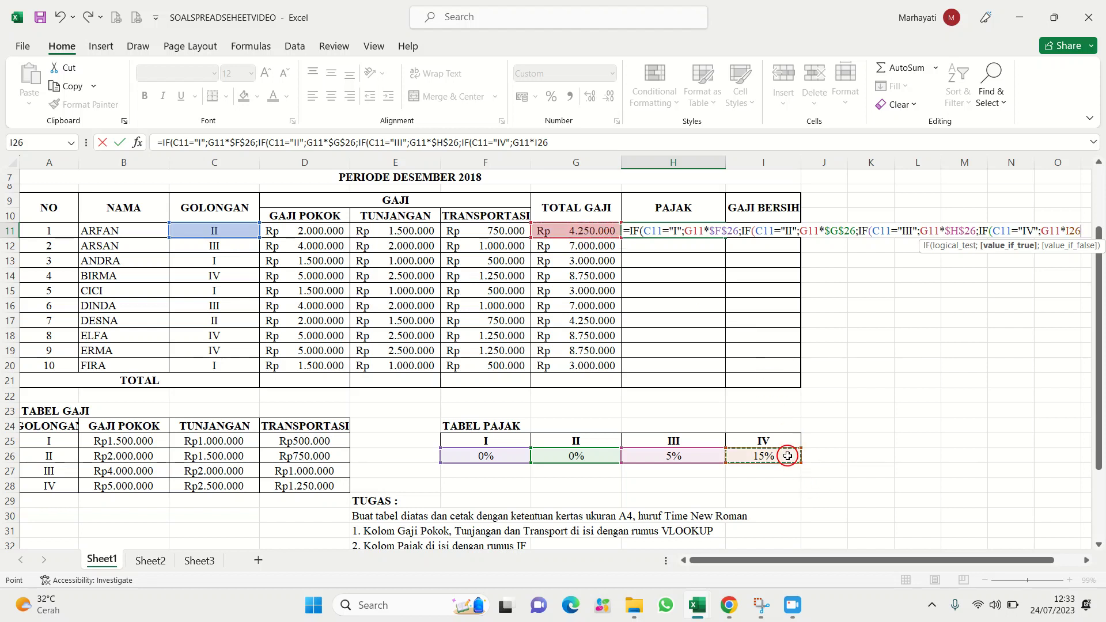
key(F4)
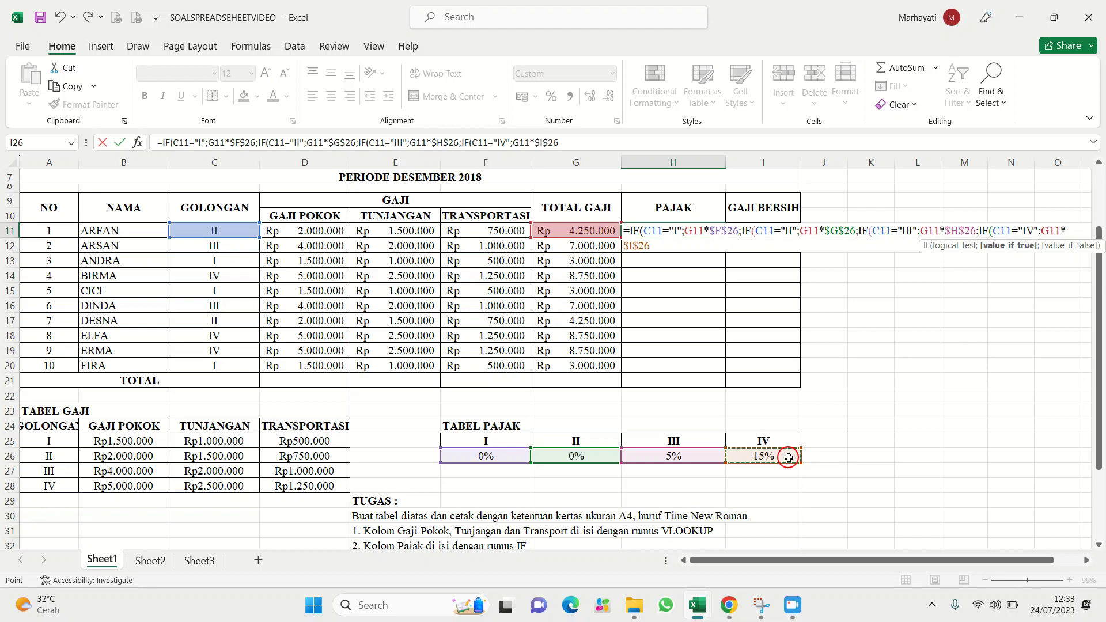
text())
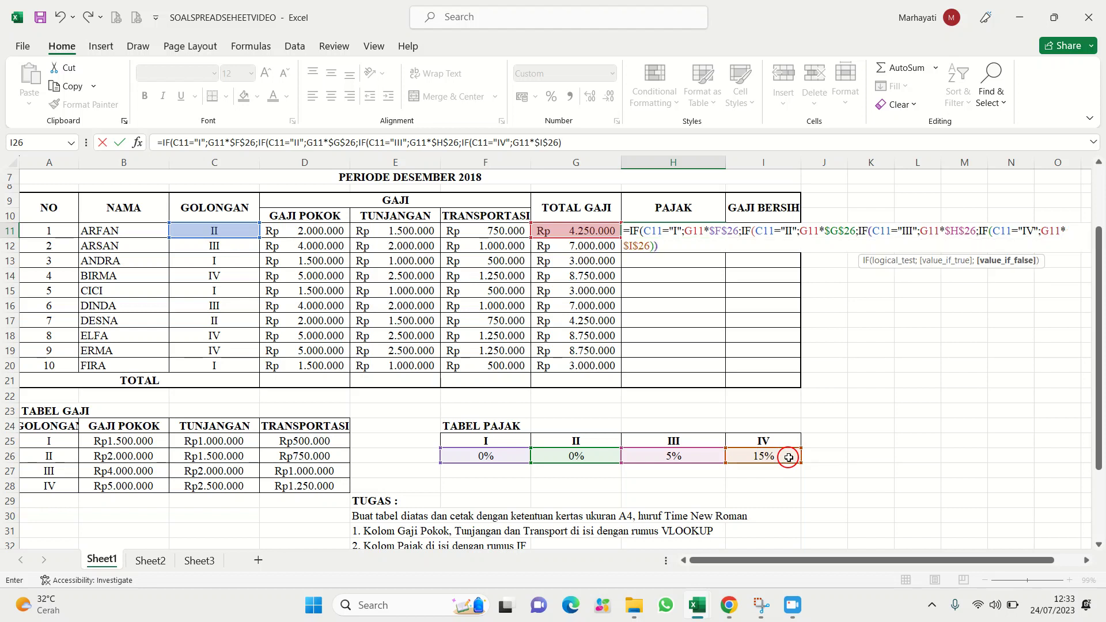
text())))
key(ctrl+Return)
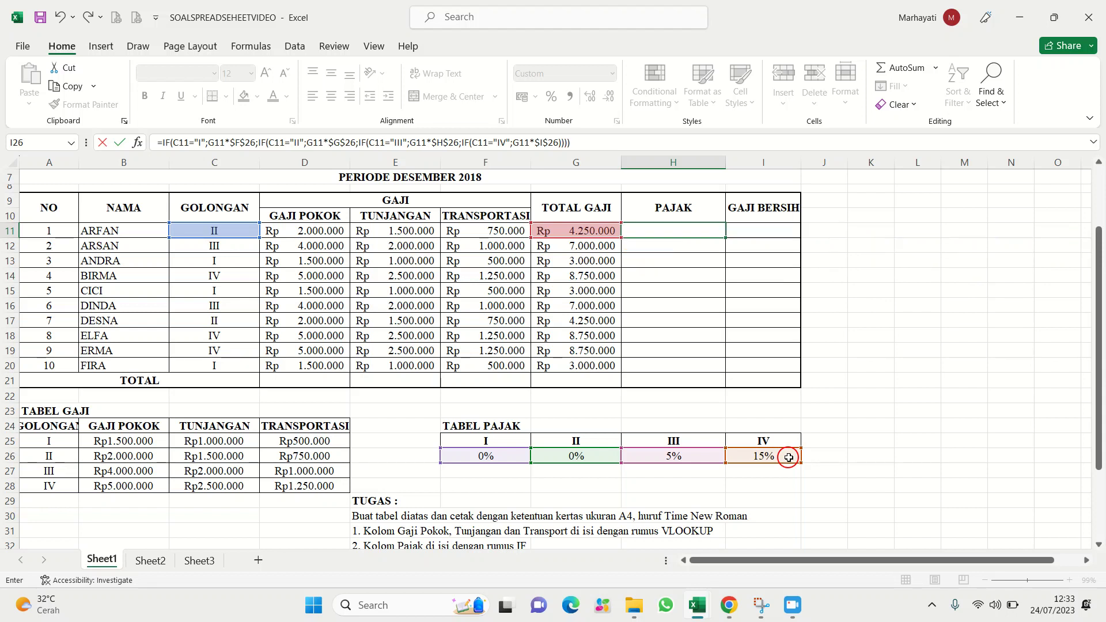
key(Return)
key(Up)
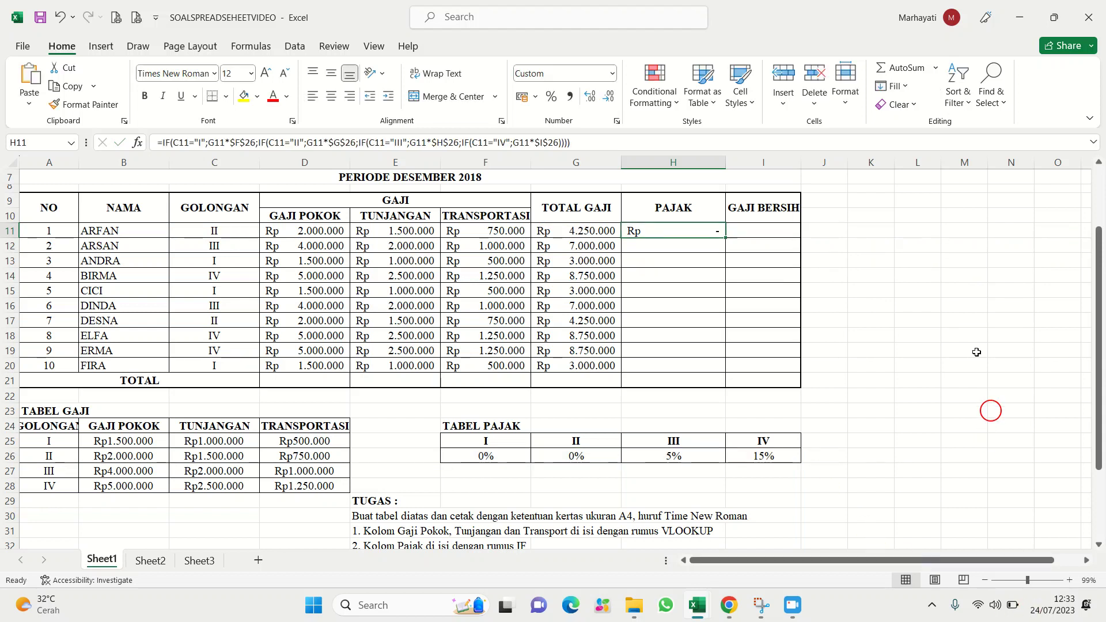
Fill the Pajak formula from H11 down to H20 and check it against the golongan in C11
drag(725, 237, 731, 369)
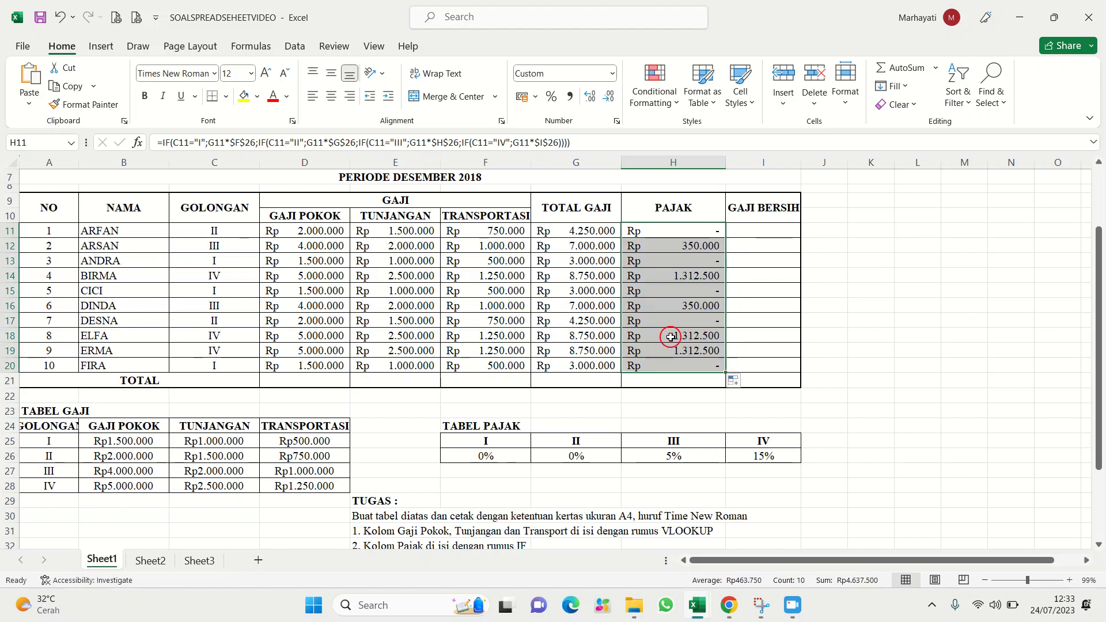
click(235, 234)
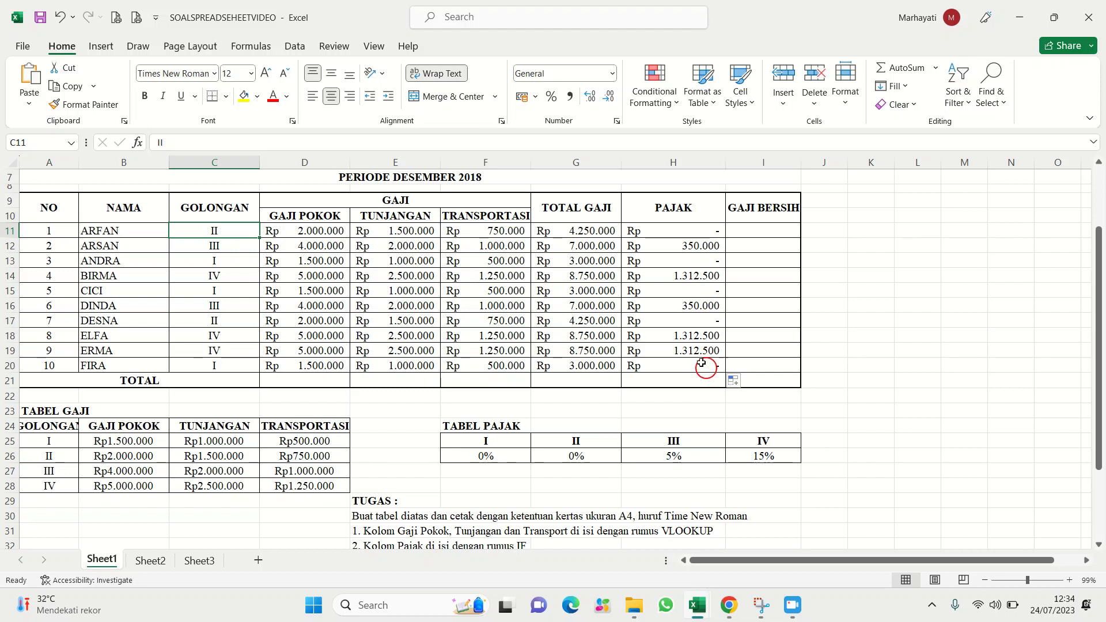
click(689, 231)
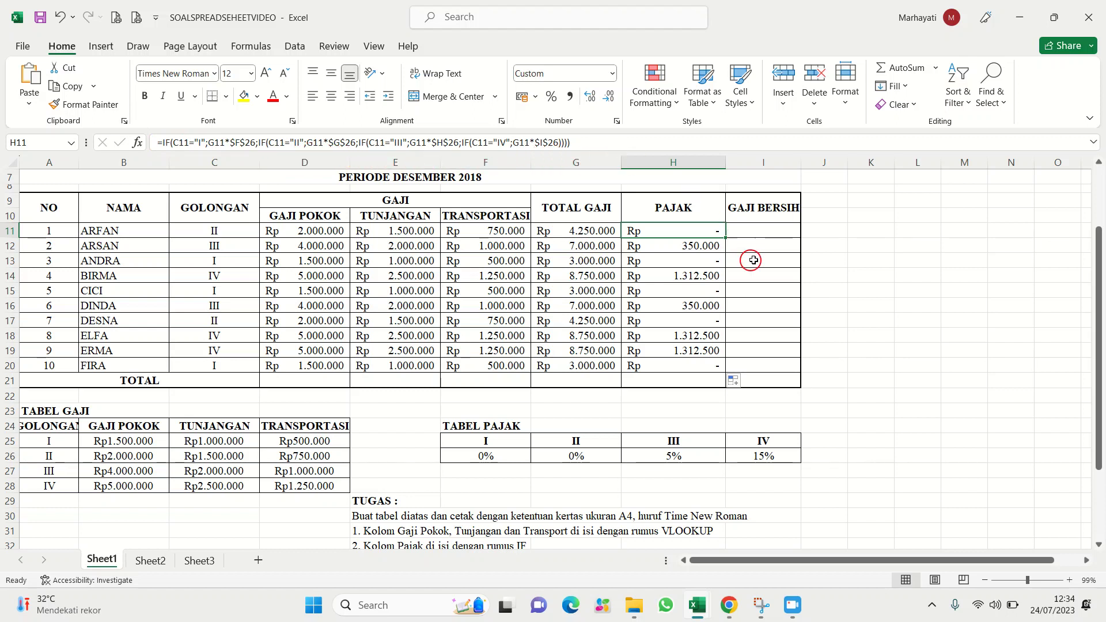
Enter the formula =G11-H11 in I11 to subtract Pajak from Total Gaji
click(768, 233)
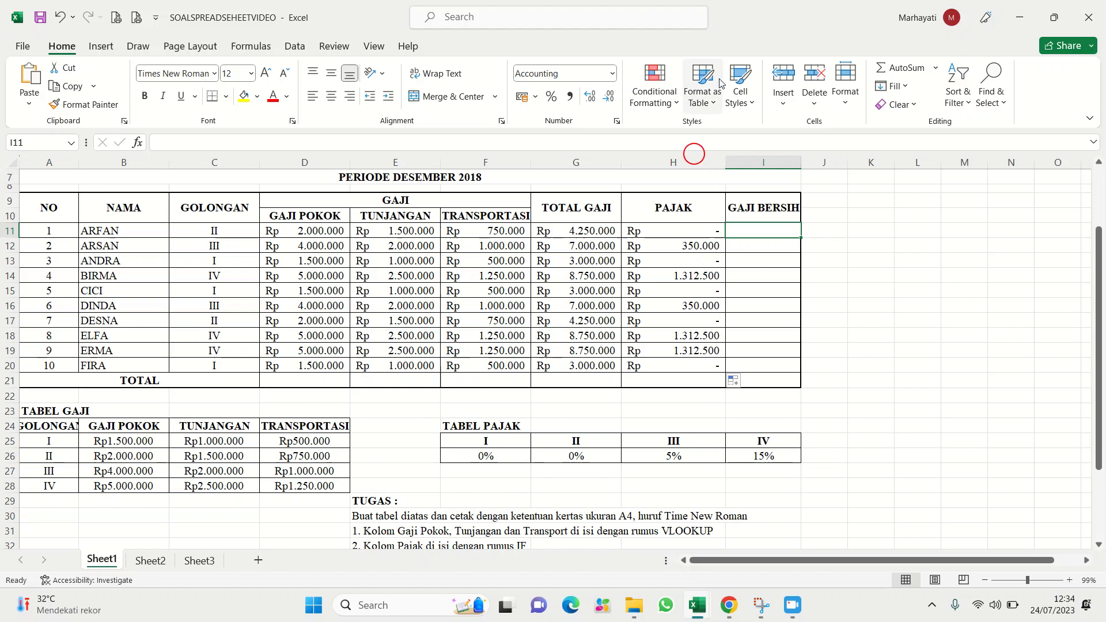
text(=)
key(Left)
key(Left)
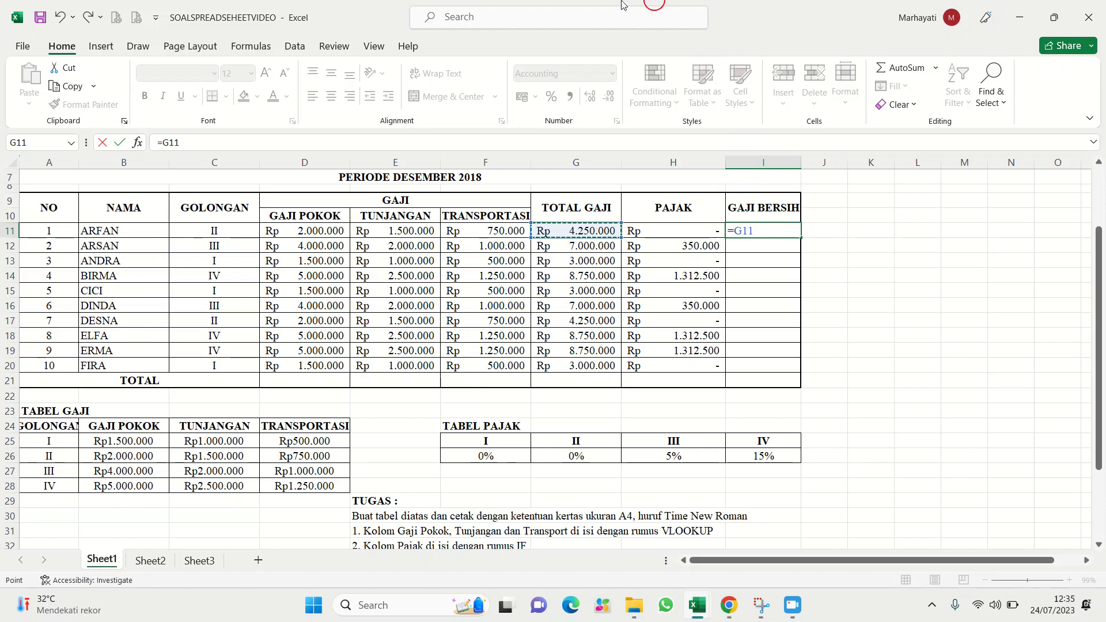
text(-)
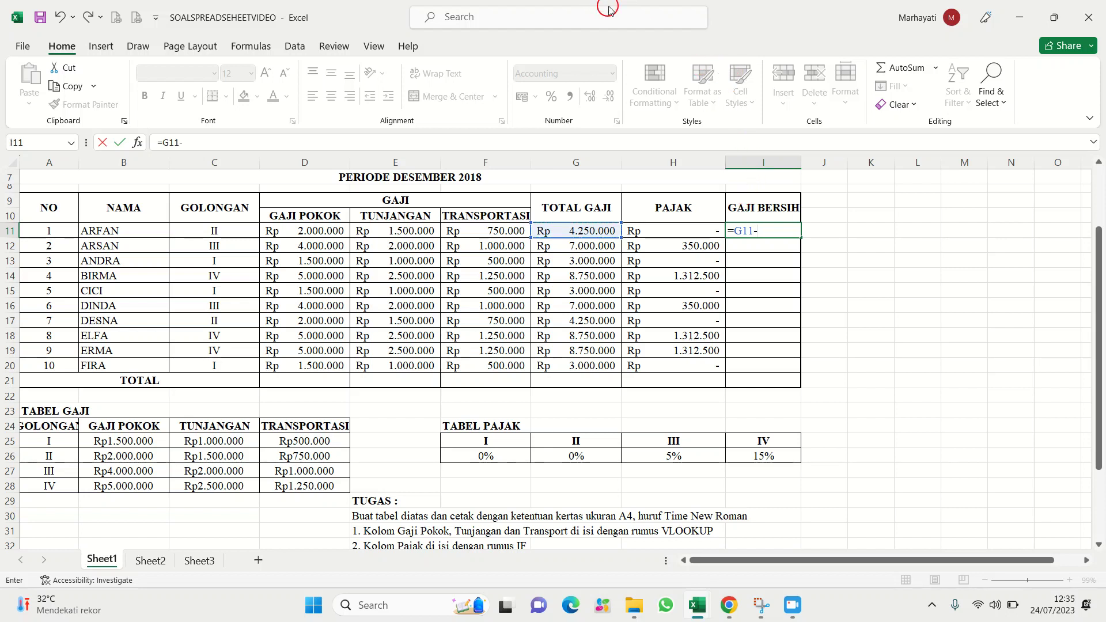
click(698, 230)
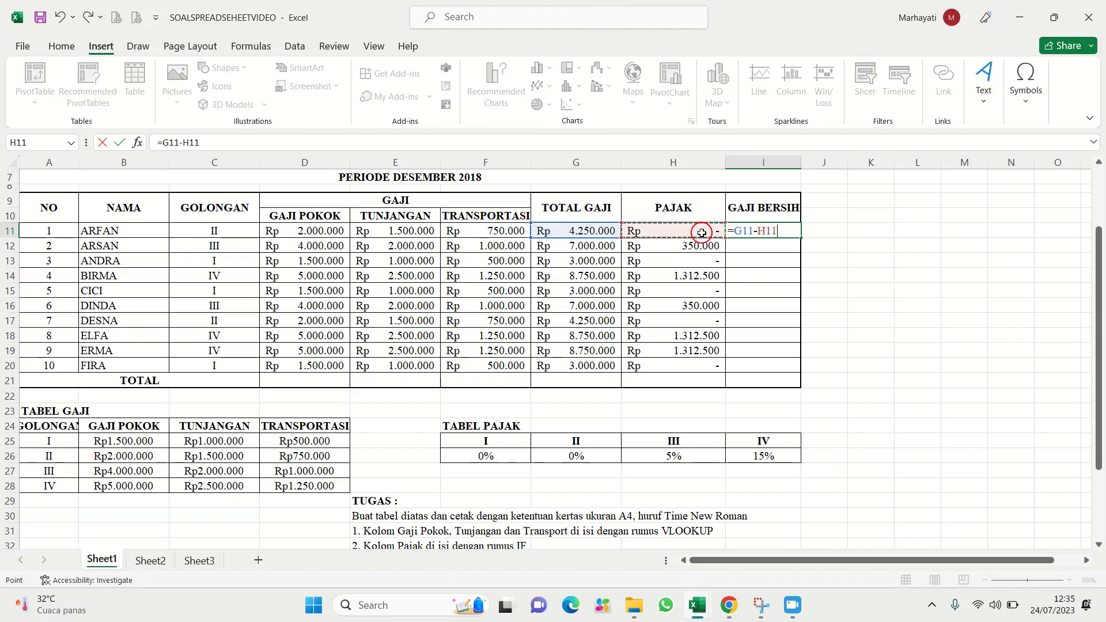
key(Return)
key(Up)
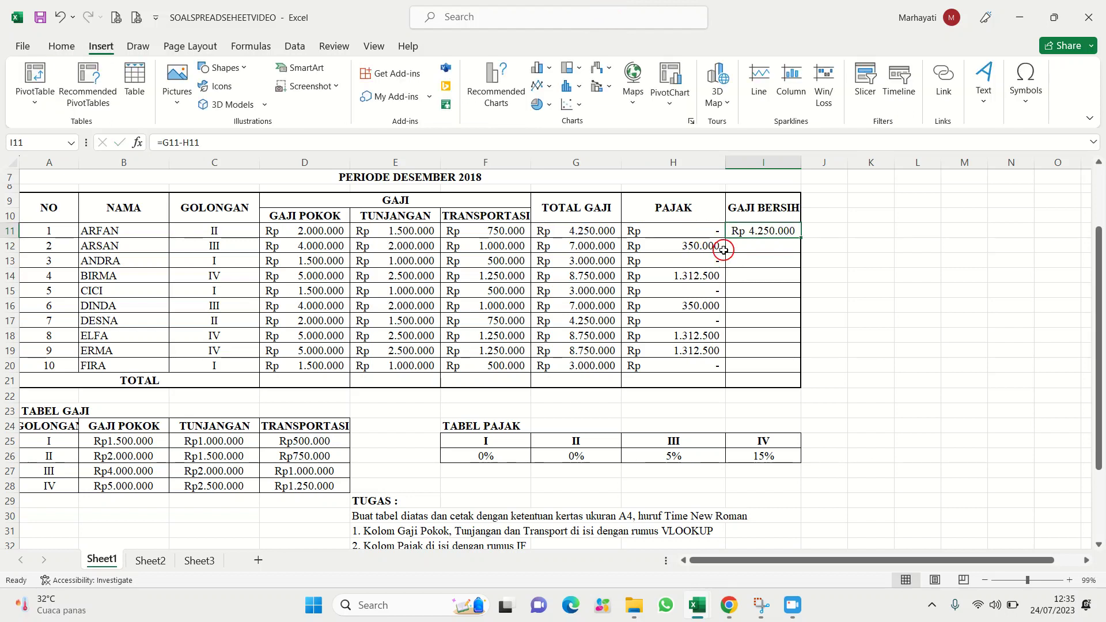
Re-enter =G11-H11 in I11 under Gaji Bersih and fill the formula down to I20
text(=)
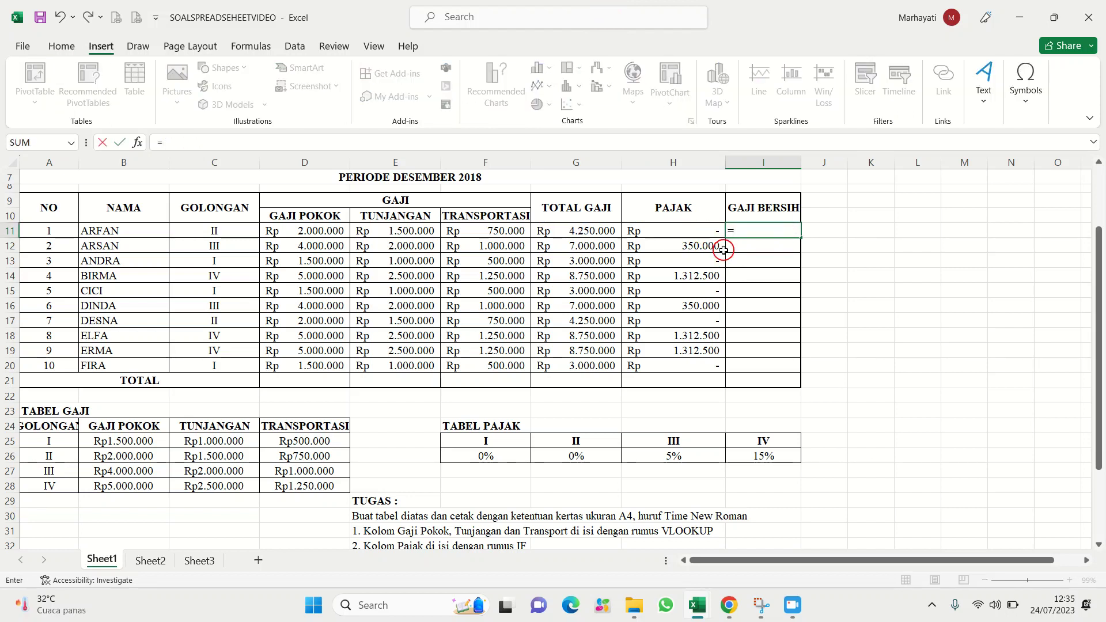
click(595, 230)
text(-)
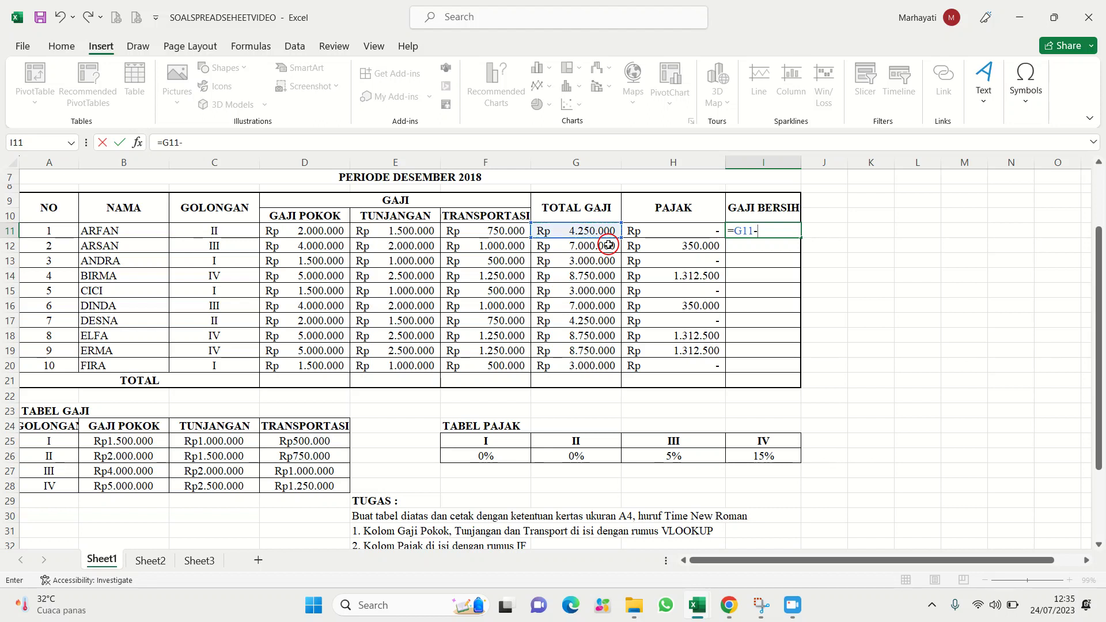
click(660, 230)
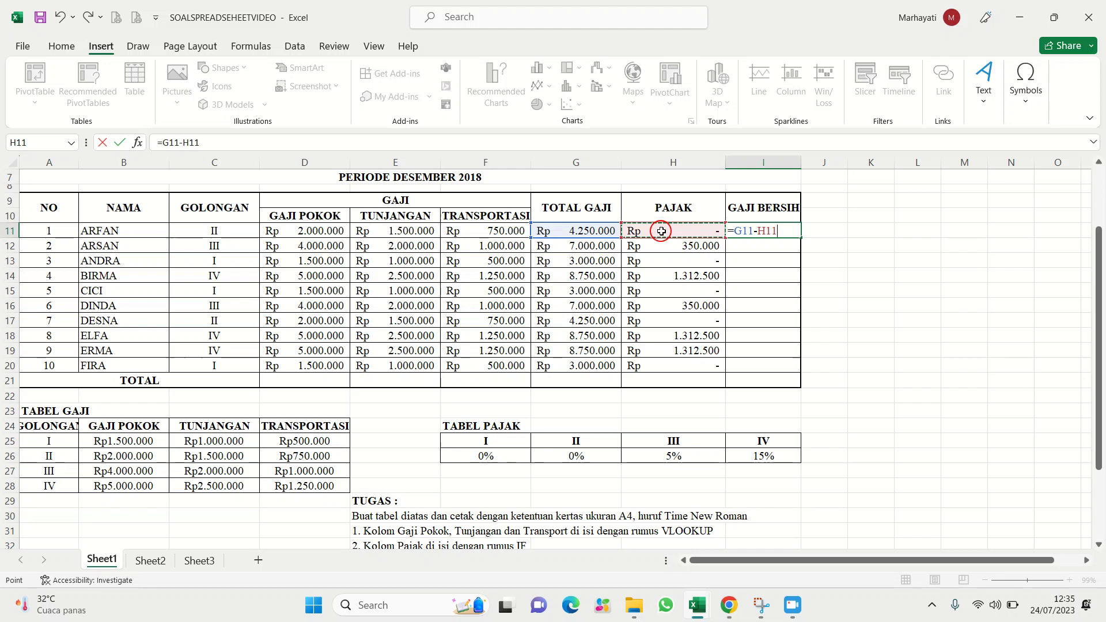
key(ctrl+Return)
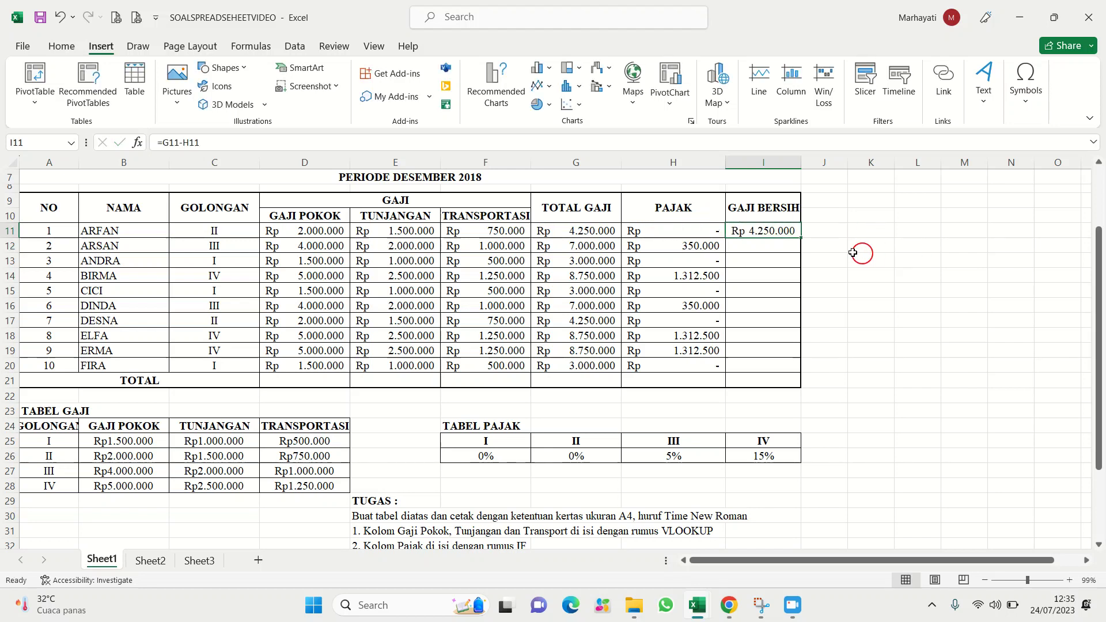
drag(804, 241, 816, 367)
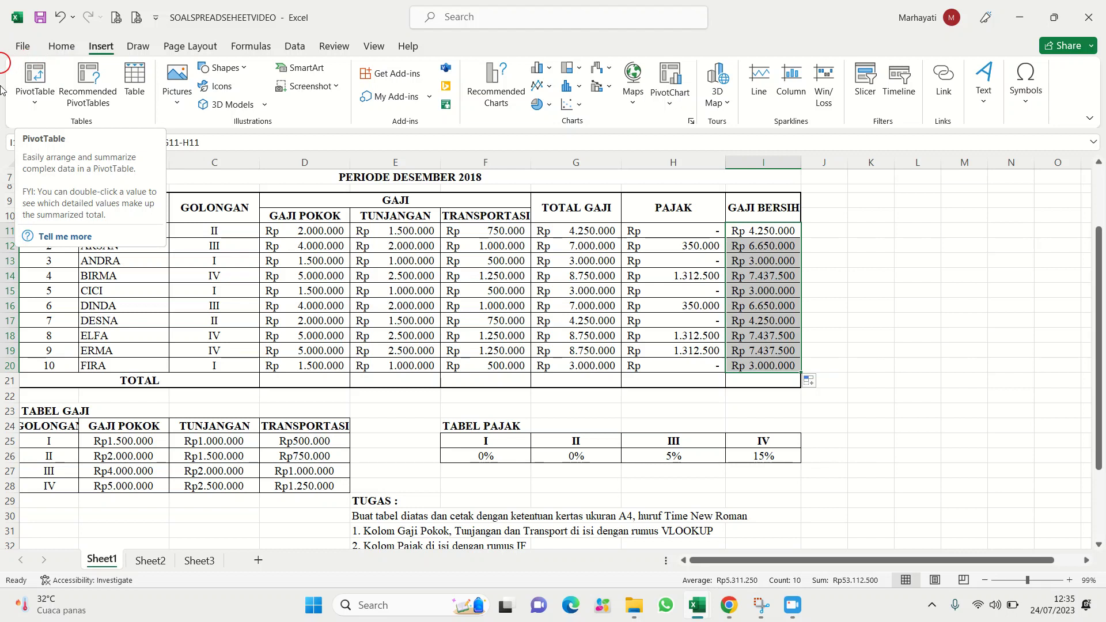
Review the TUGAS list of required outputs, then rename Sheet1 as HASIL ANGKA
scroll(185, 369, down, 3)
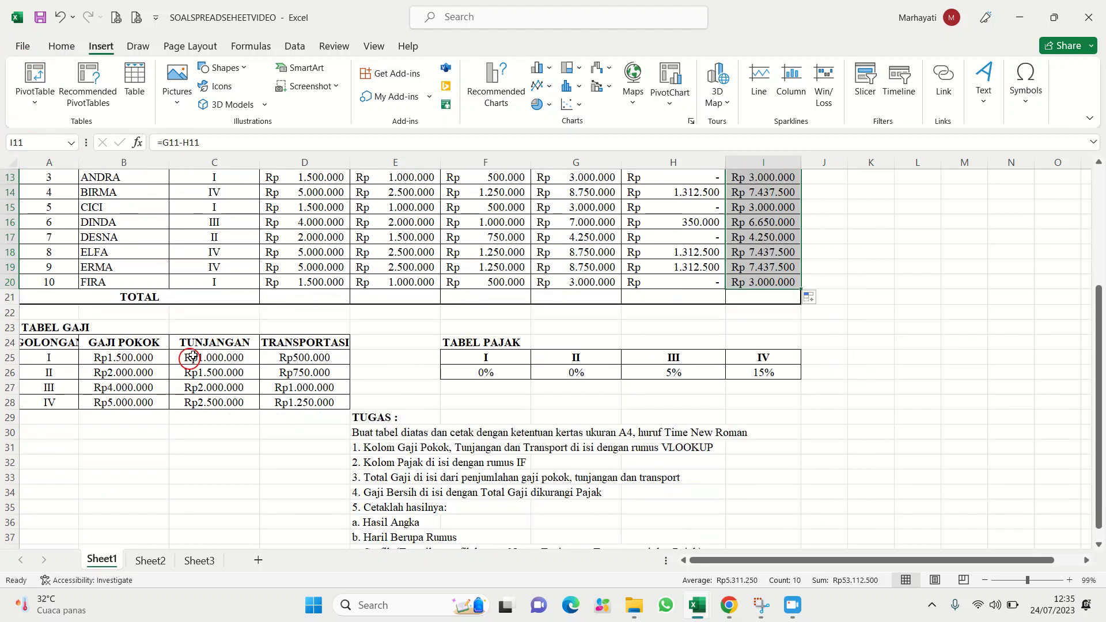
scroll(195, 355, down, 3)
scroll(193, 357, up, 3)
scroll(193, 360, up, 1)
scroll(192, 360, up, 2)
scroll(193, 360, down, 3)
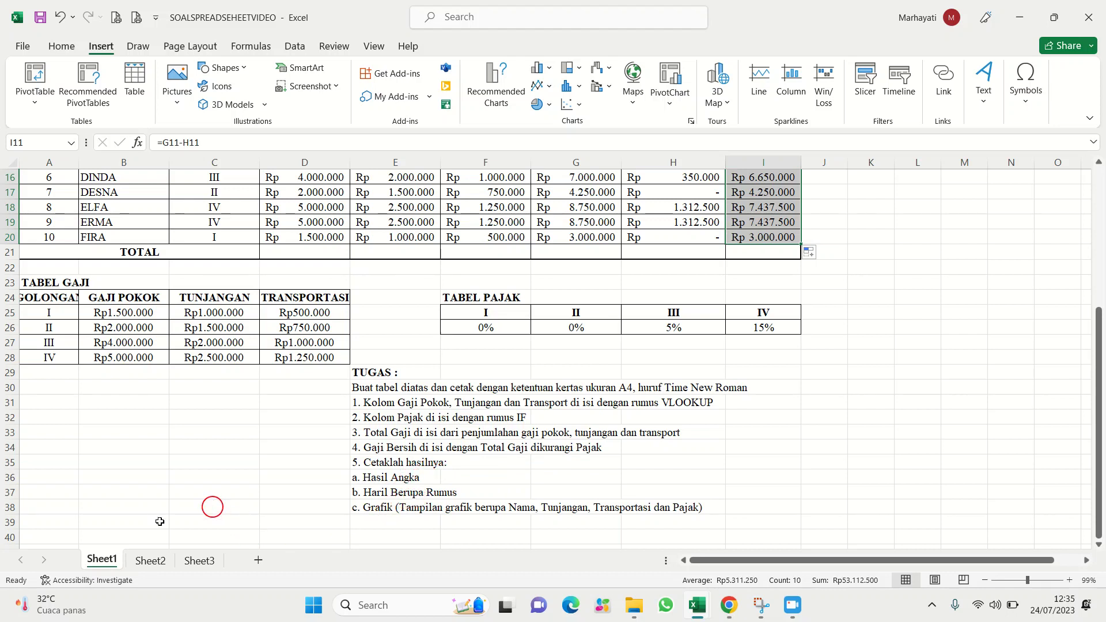
right_click(96, 562)
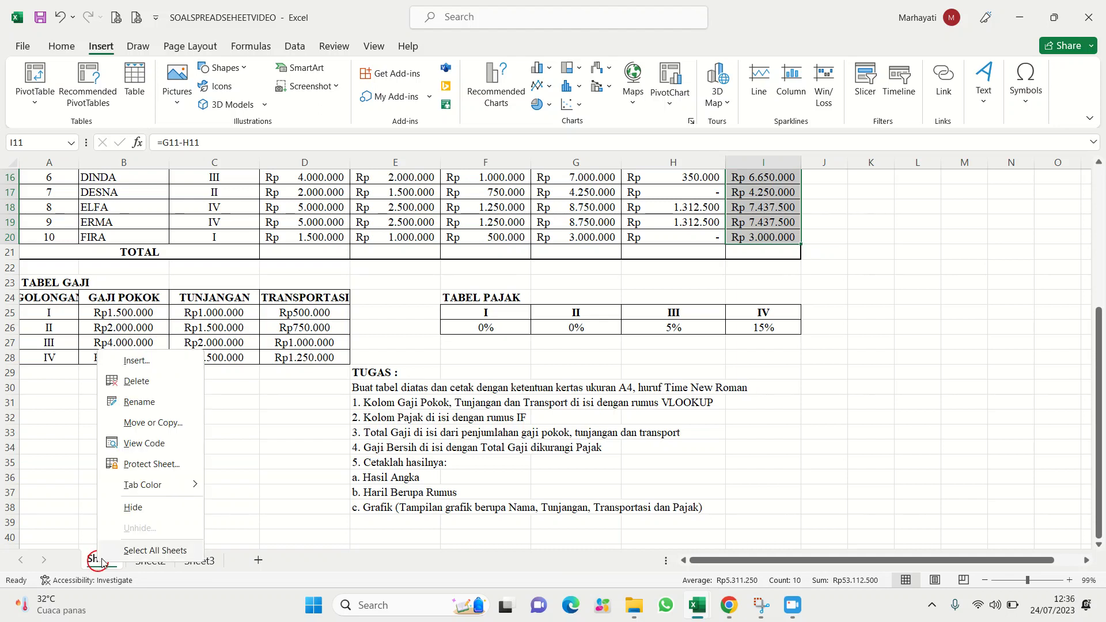
click(161, 403)
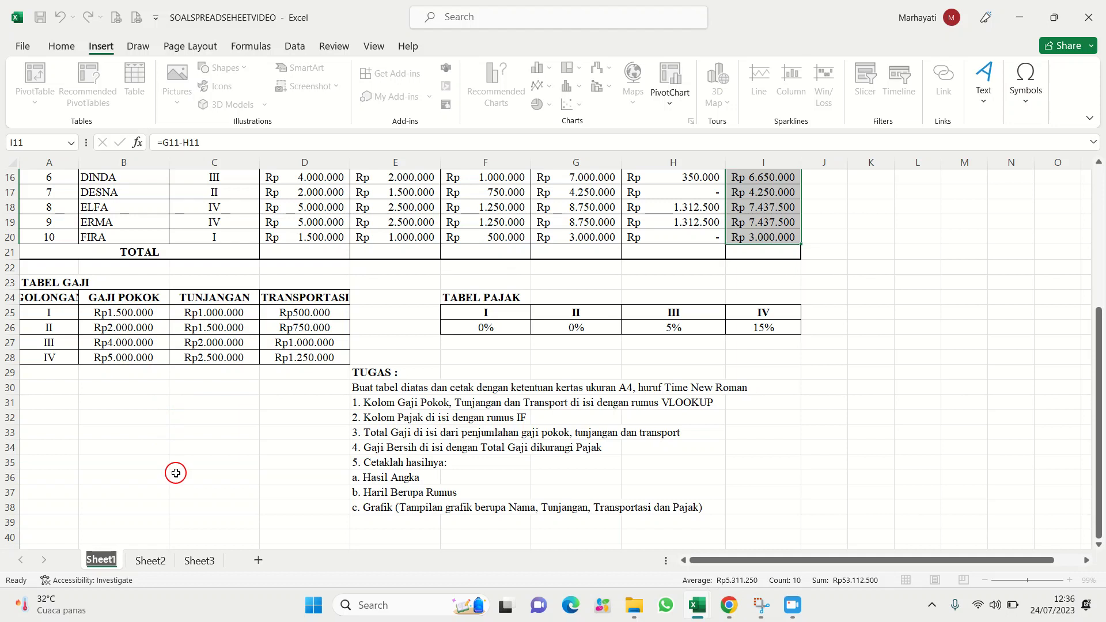
text(HASIL)
key(Return)
text(ANGKA)
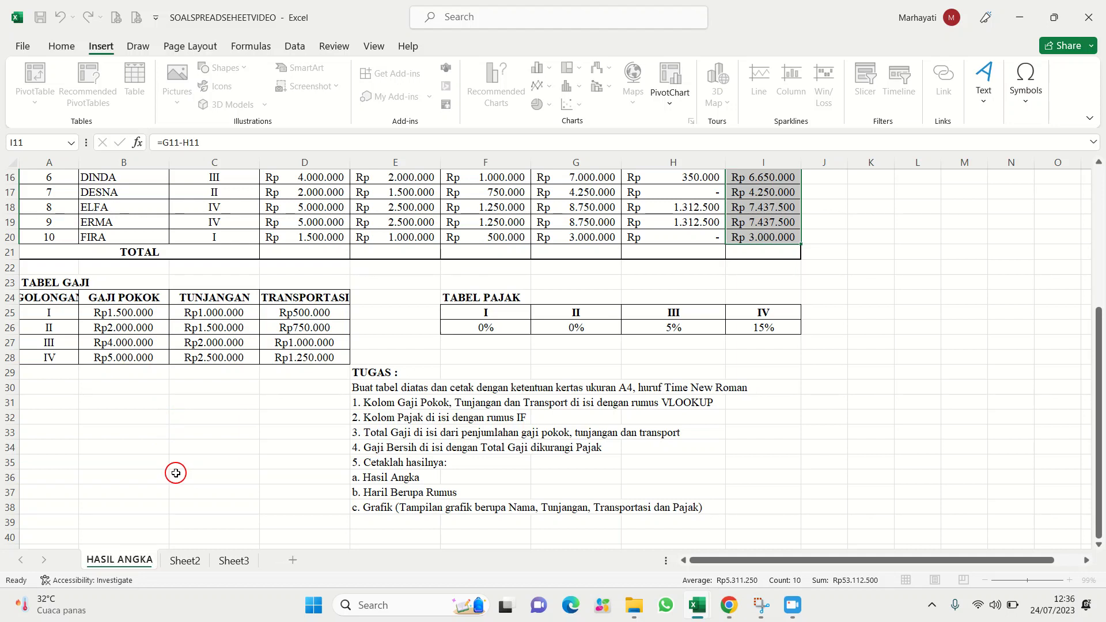
click(179, 462)
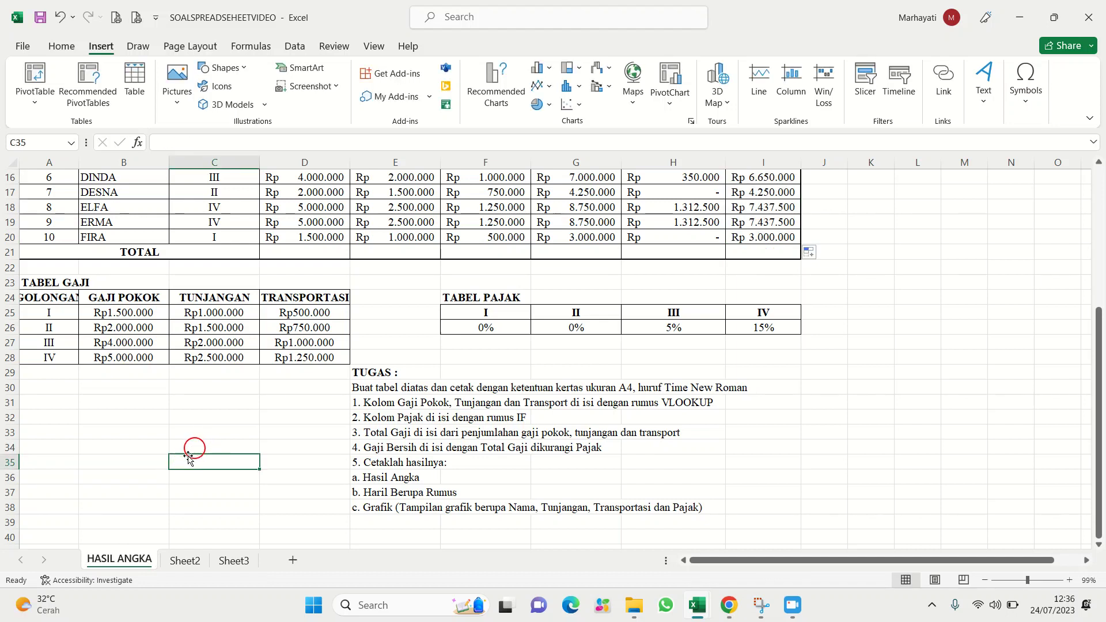
Create a copy of the HASIL ANGKA sheet in the same workbook, placed before the original
right_click(122, 565)
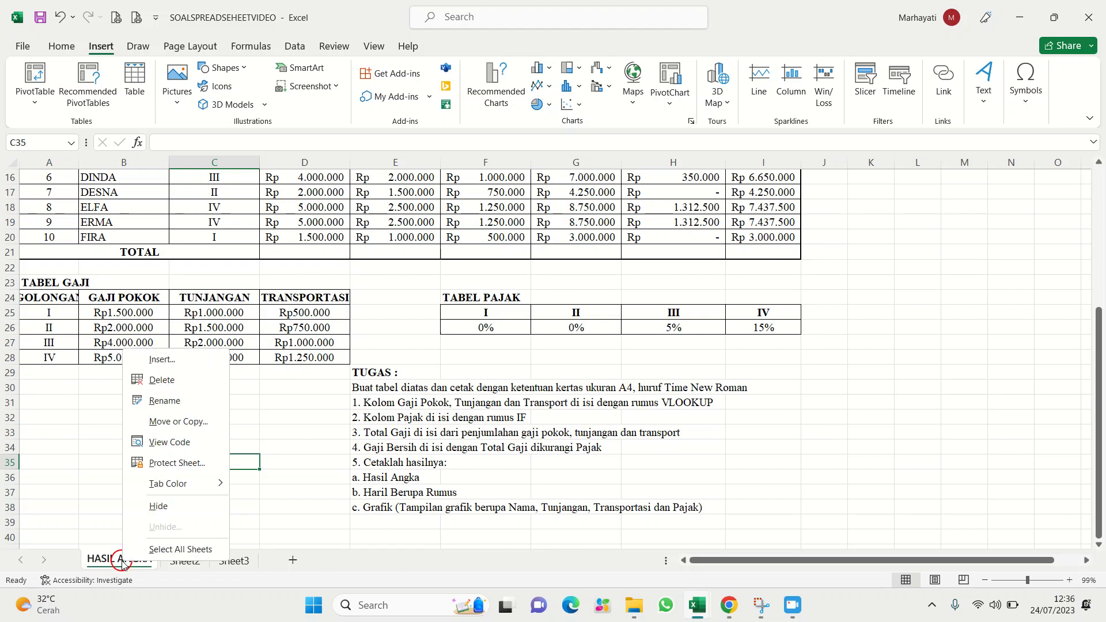
click(188, 428)
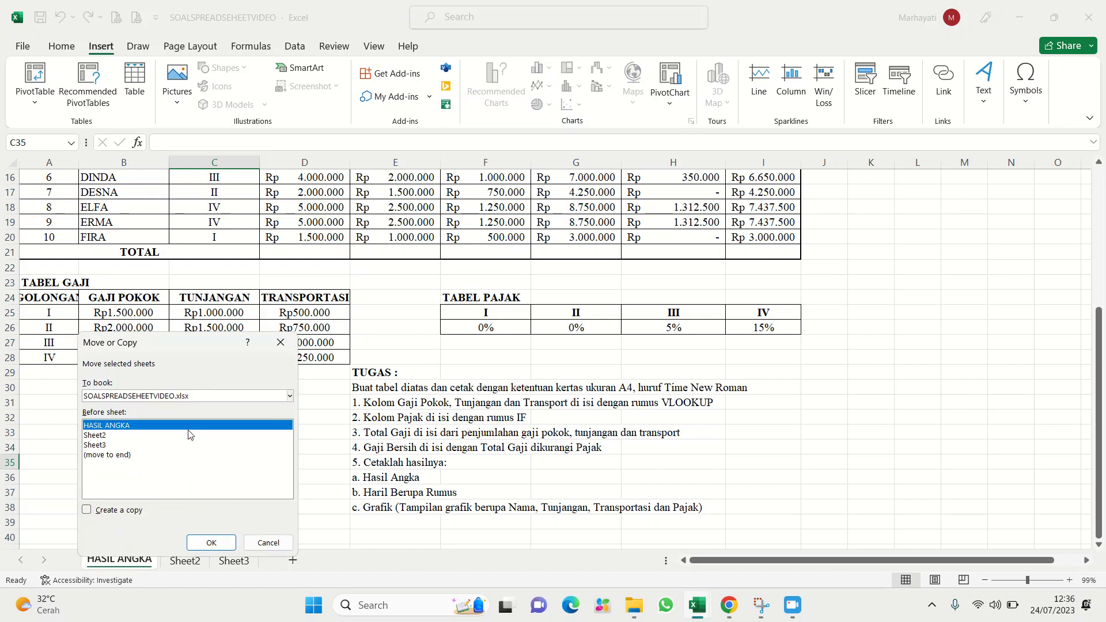
click(95, 514)
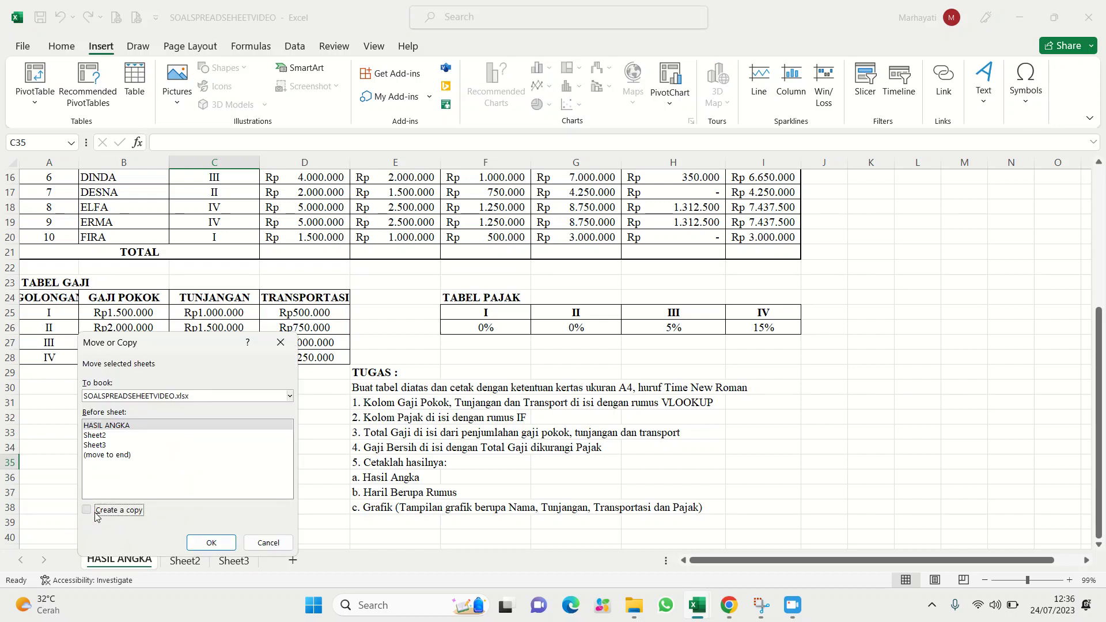
click(211, 542)
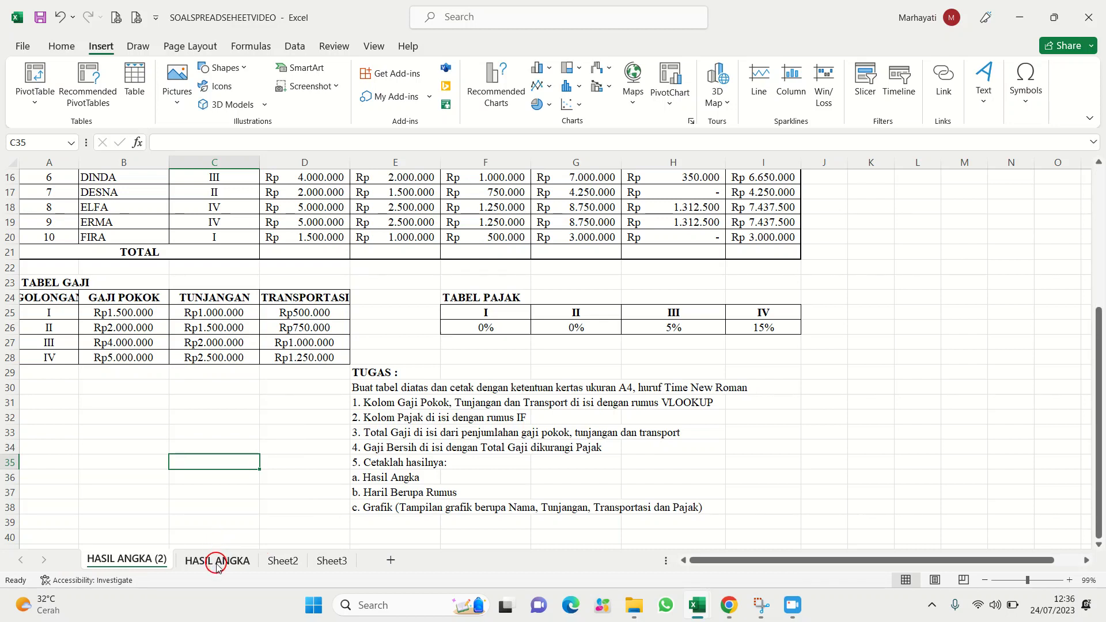
Rename the copied sheet as HASIL ANGKA 1
right_click(132, 564)
click(192, 409)
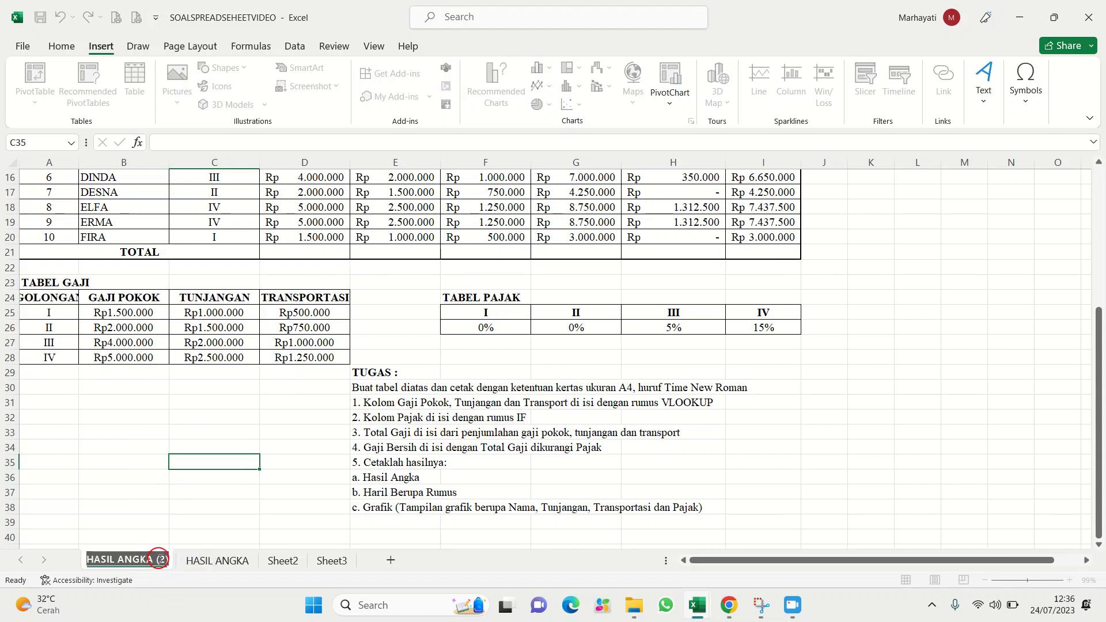
click(166, 559)
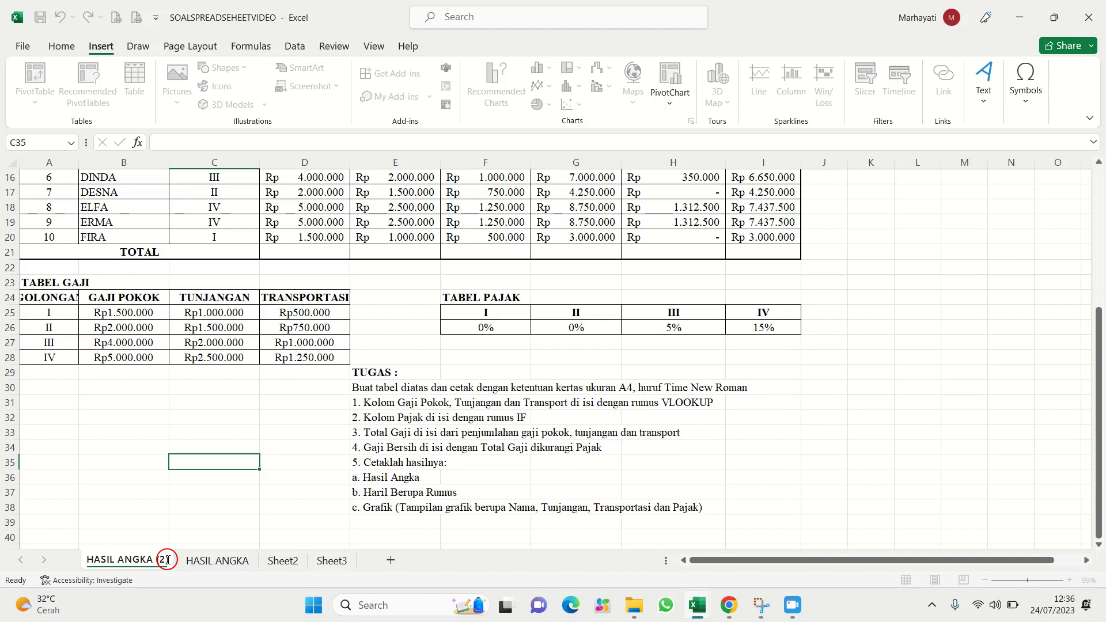
key(BackSpace)
key(BackSpace)
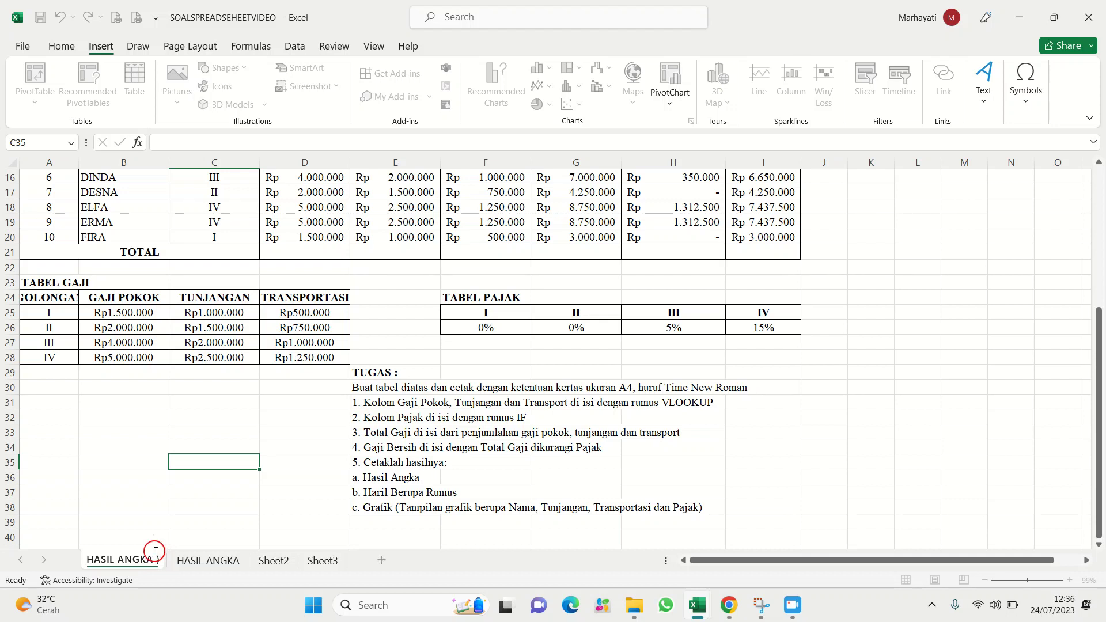
key(Delete)
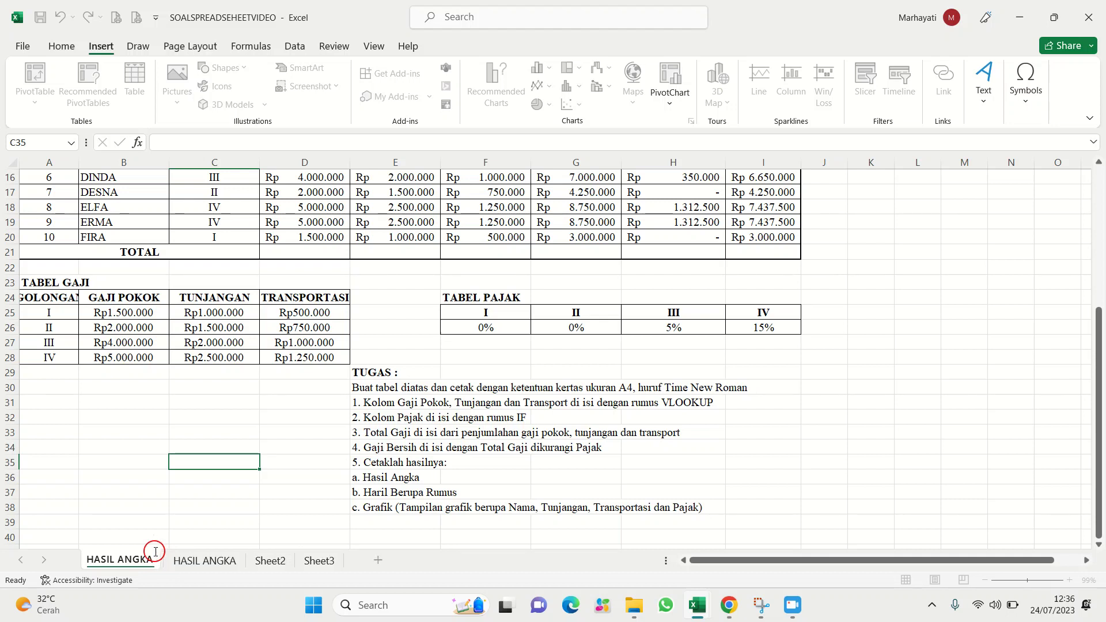
text(1)
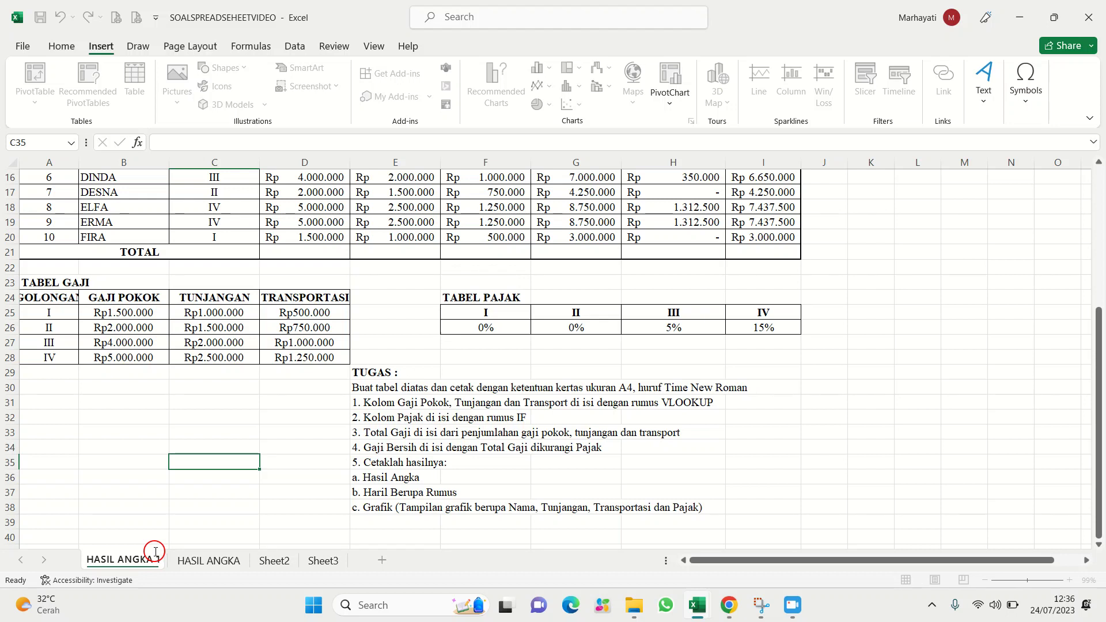
click(192, 557)
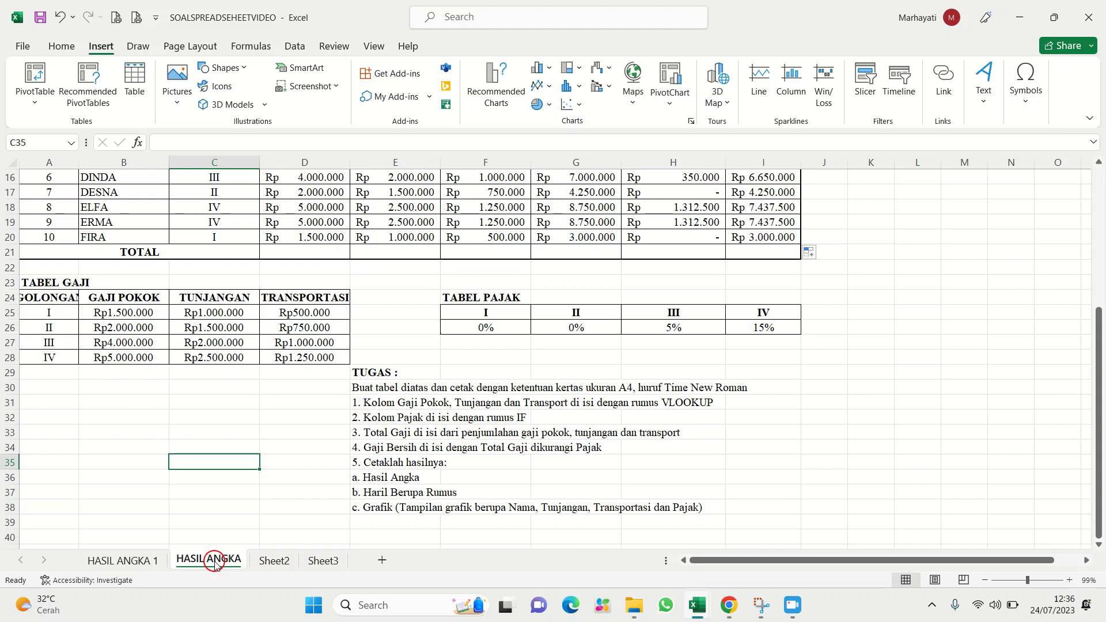
Rename the original HASIL ANGKA sheet as HASIL RUMUS
right_click(215, 564)
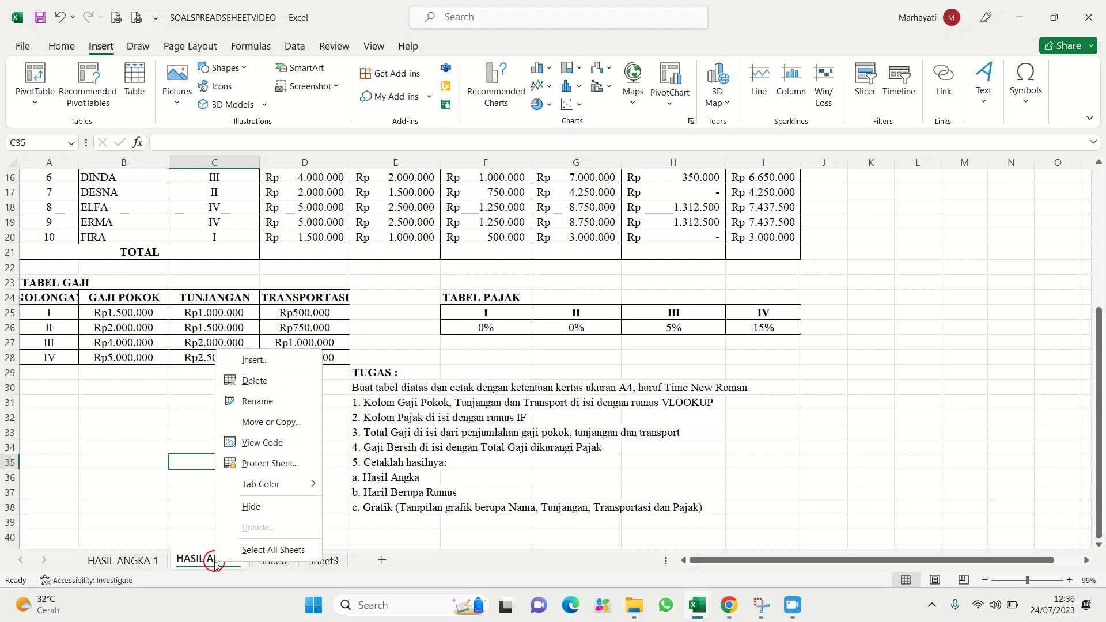
click(274, 410)
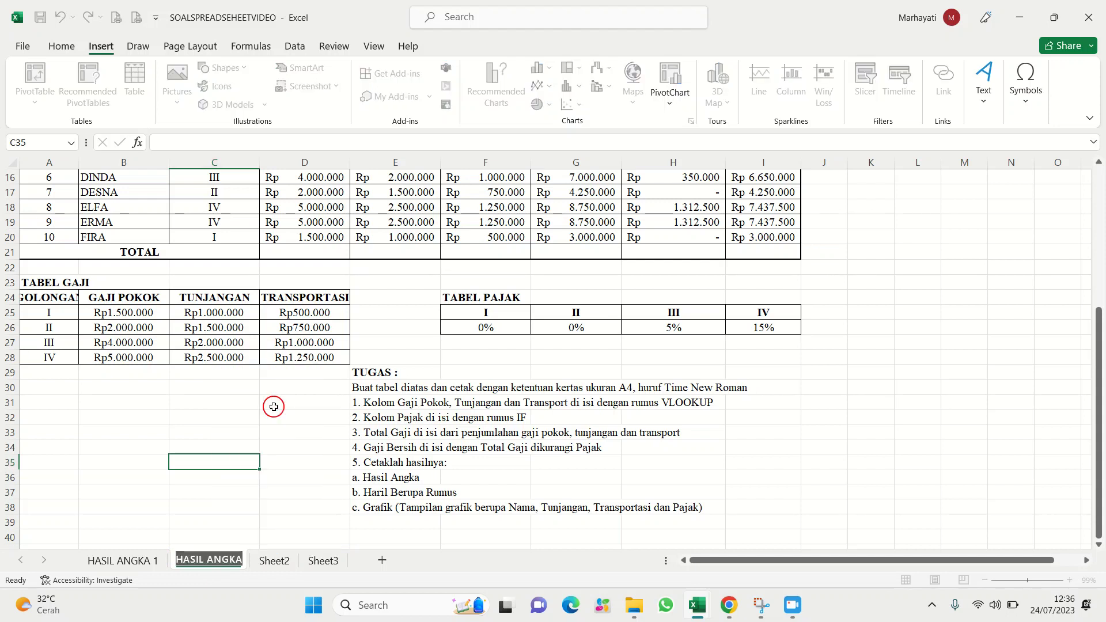
text(HASI)
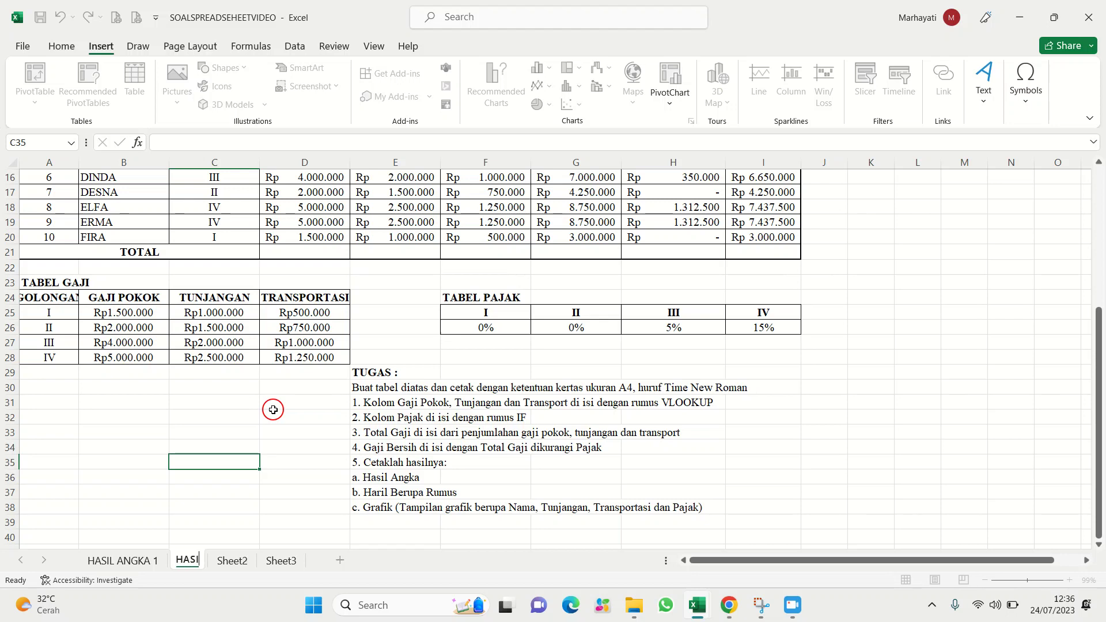
text(L RUMUS)
key(Return)
click(272, 410)
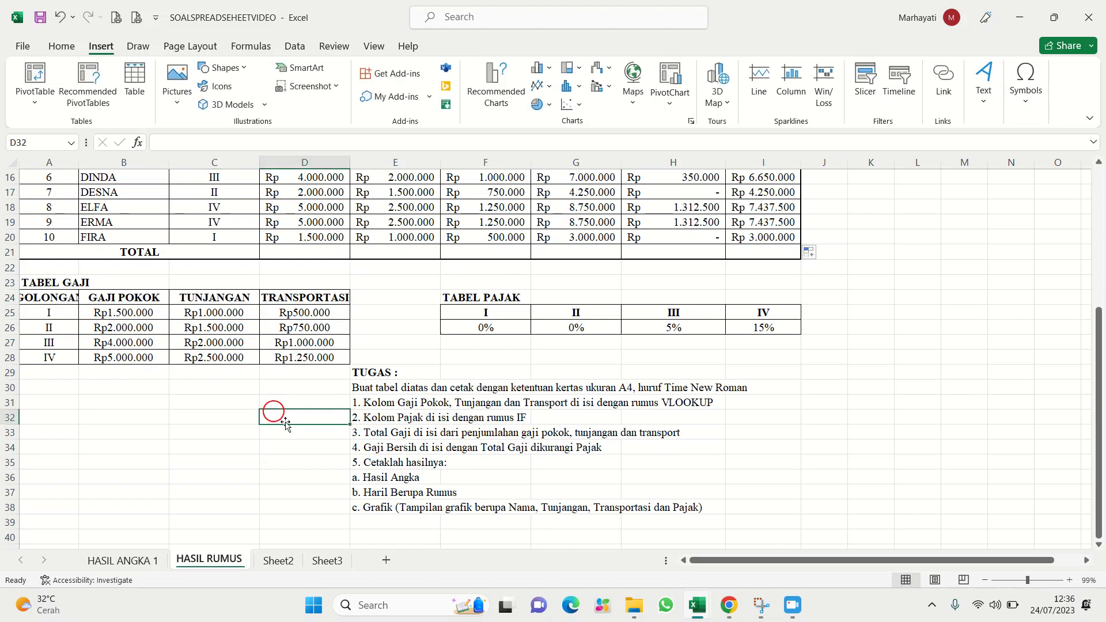
Select the entire HASIL RUMUS sheet and show the formulas in its cells instead of their values
scroll(276, 409, up, 5)
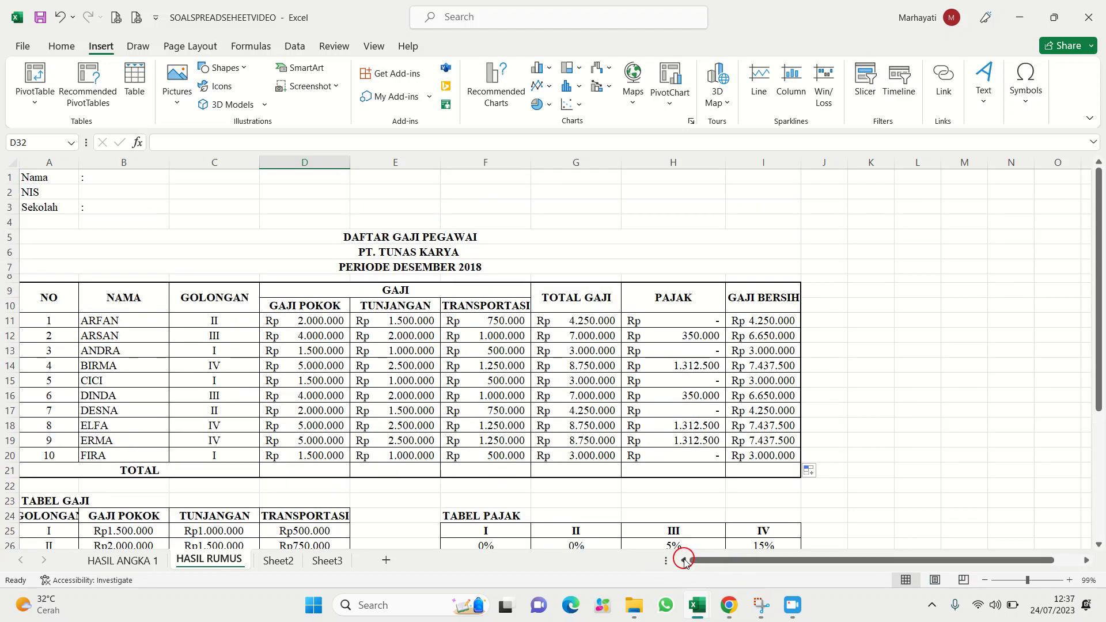
scroll(237, 291, down, 4)
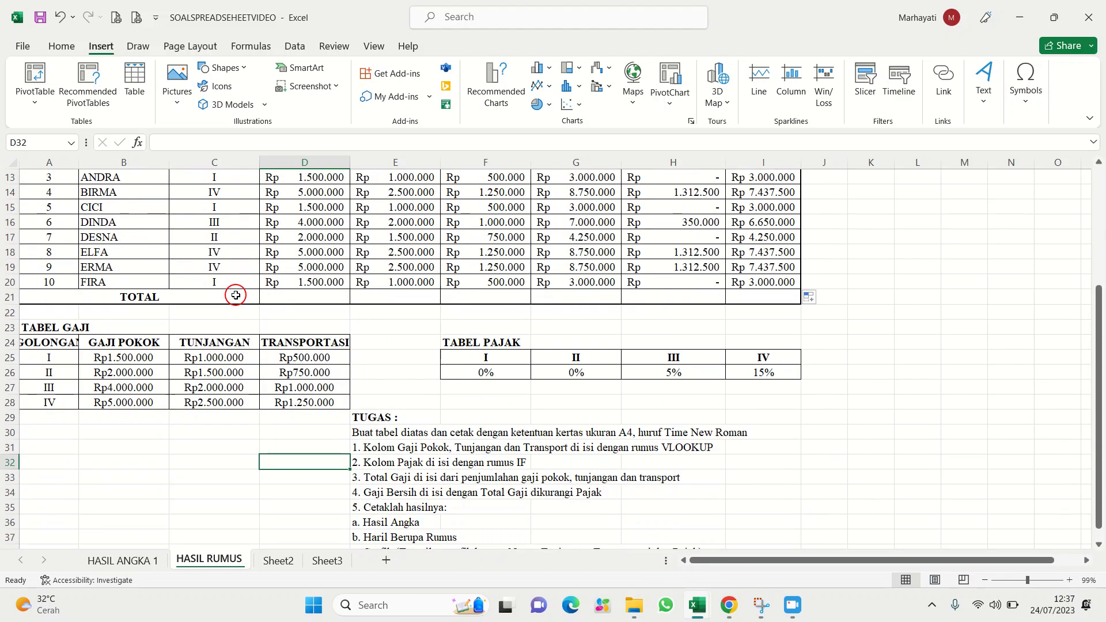
scroll(95, 279, up, 4)
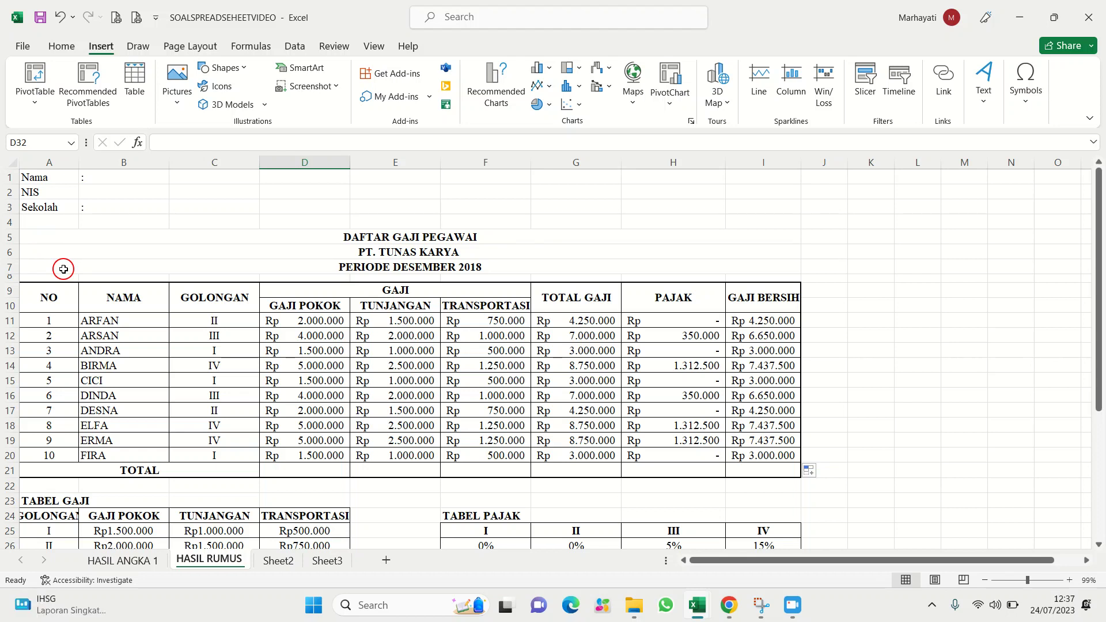
key(ctrl+a)
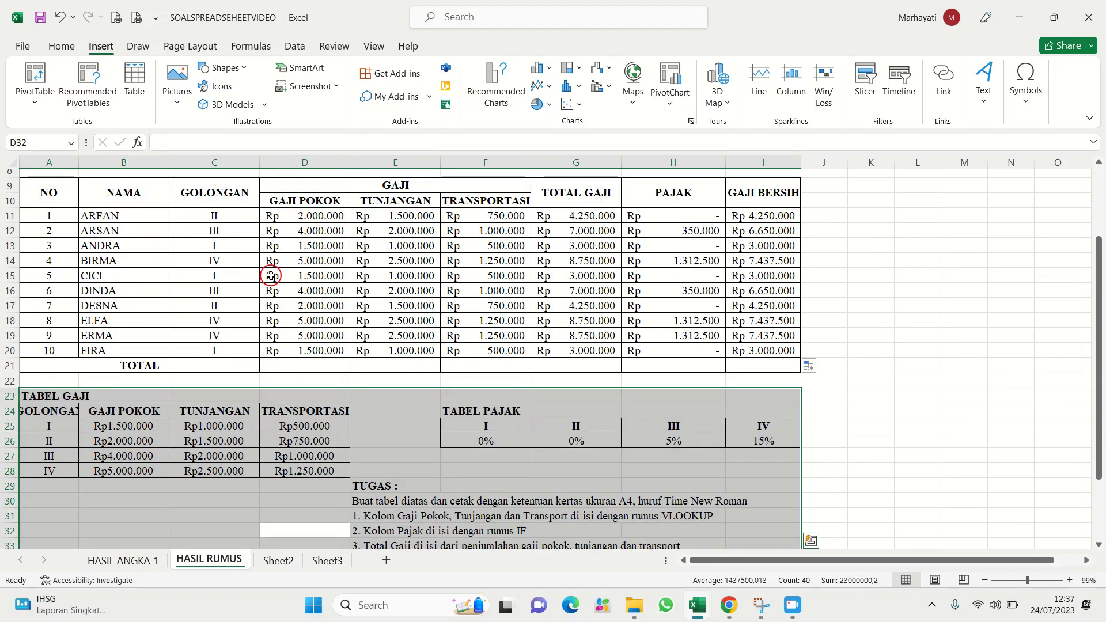
scroll(337, 304, up, 3)
click(261, 188)
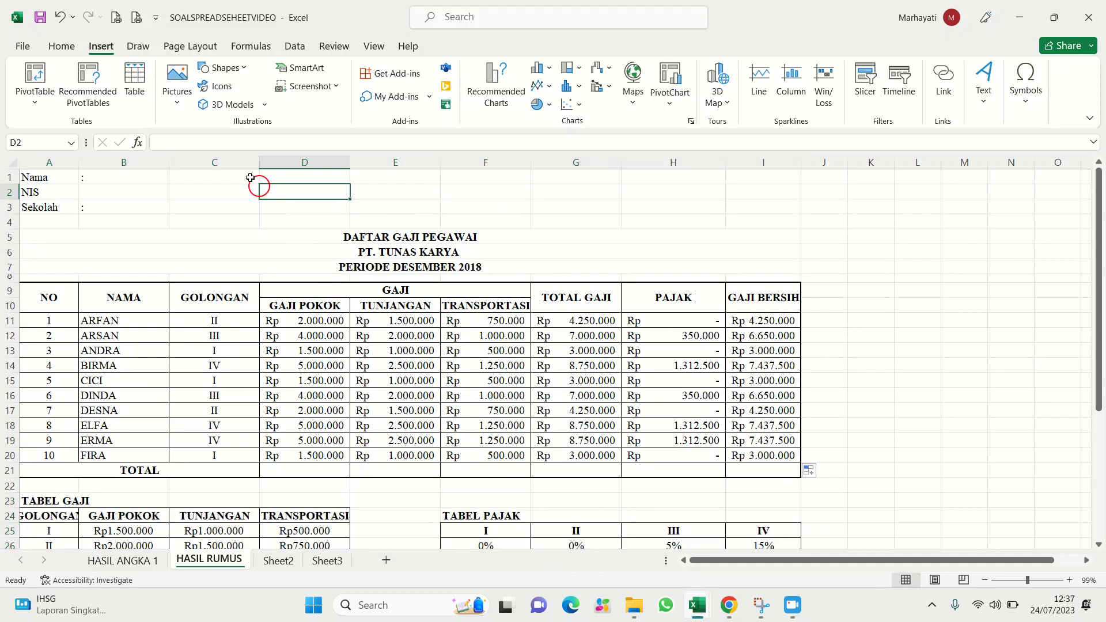
key(ctrl+a)
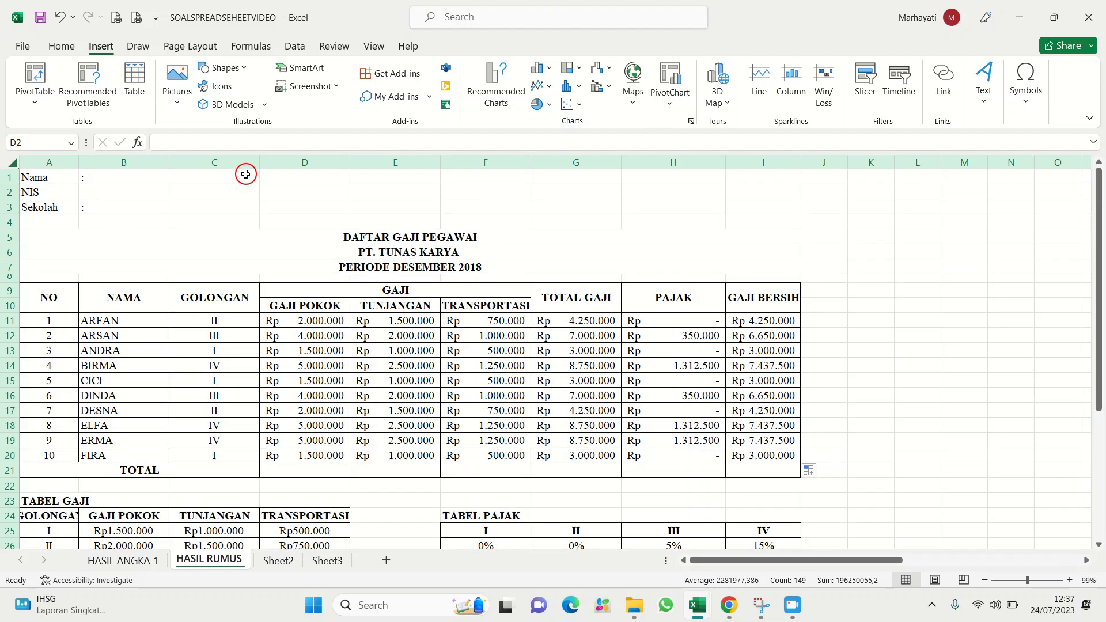
key(ctrl+grave)
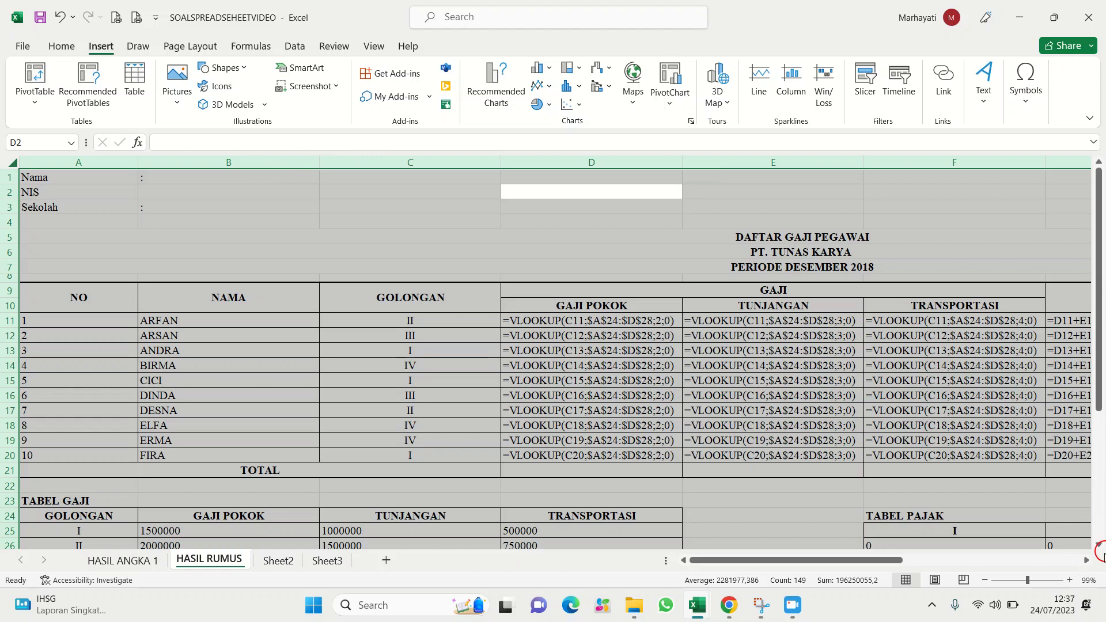
click(1086, 559)
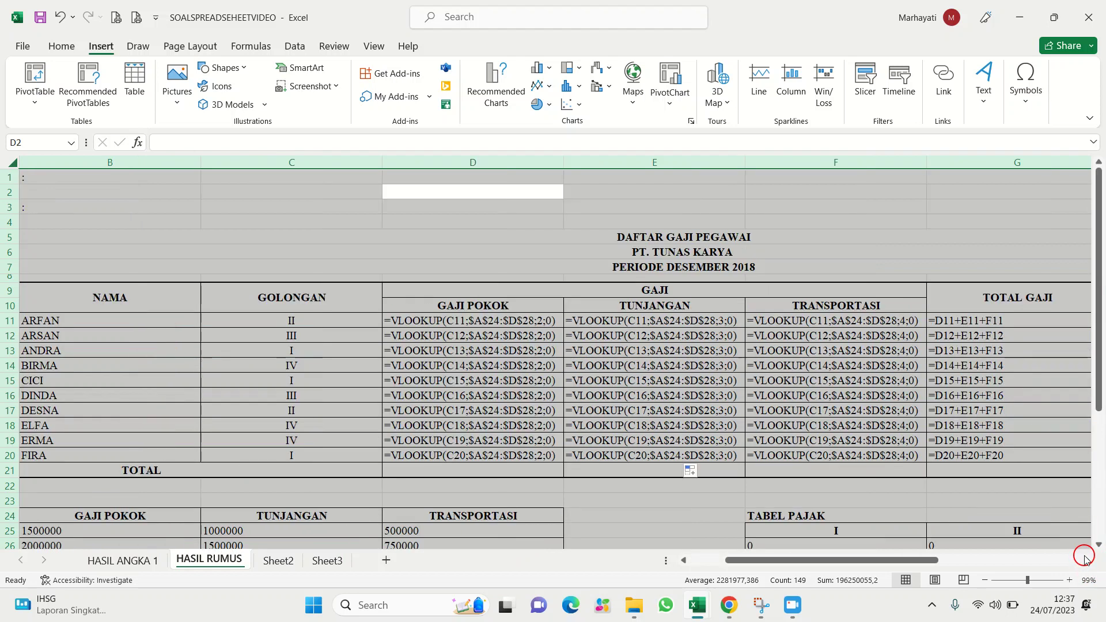
Switch to Snipping Tool to view the keyboard picture, then minimise it to return to the workbook
click(932, 606)
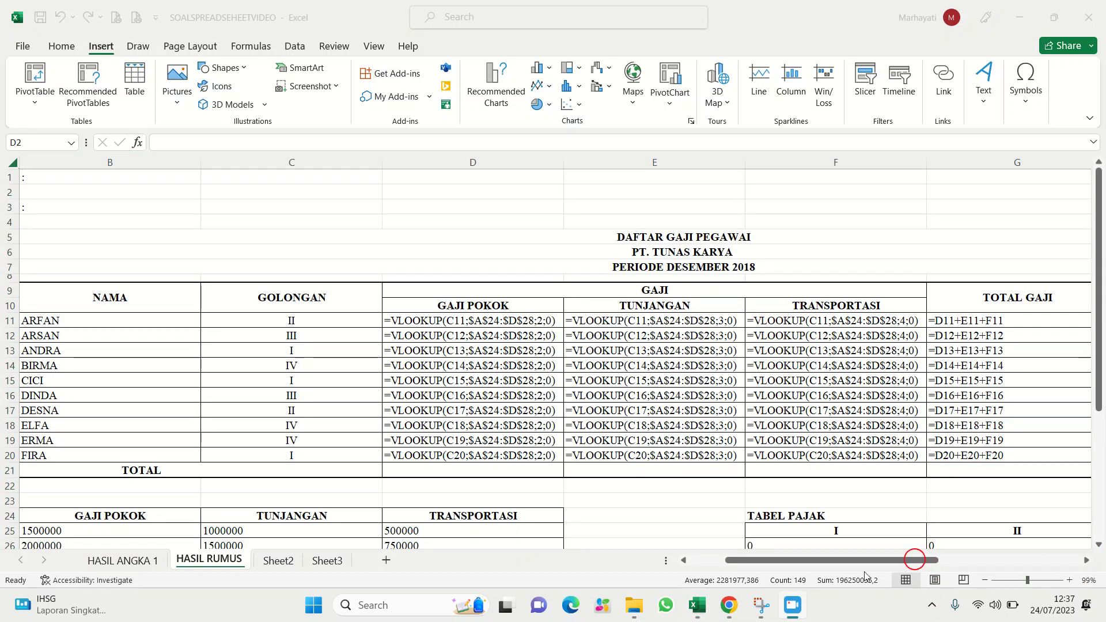
click(748, 611)
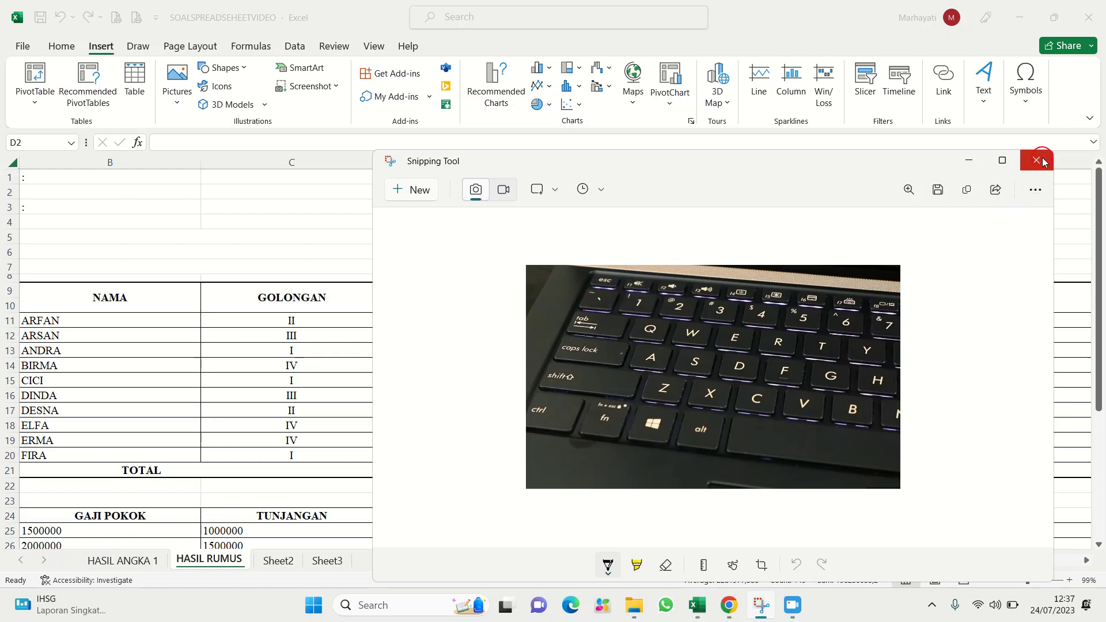
click(968, 164)
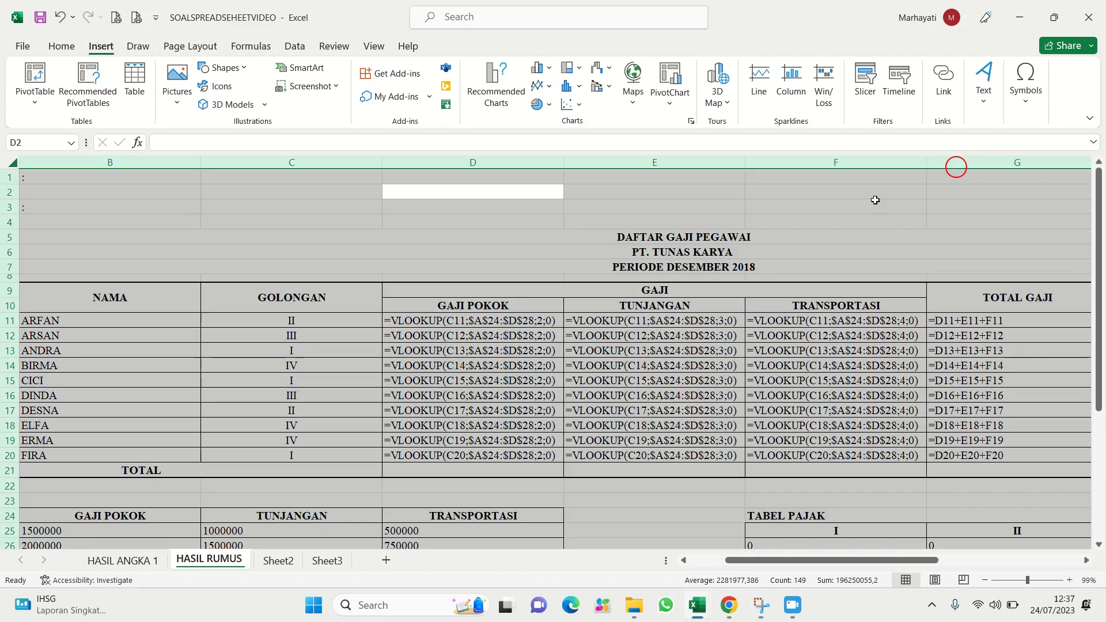
Inspect the VLOOKUP formula in D16 under Gaji Pokok, then select the whole HASIL RUMUS sheet again
double_click(485, 395)
scroll(482, 389, down, 3)
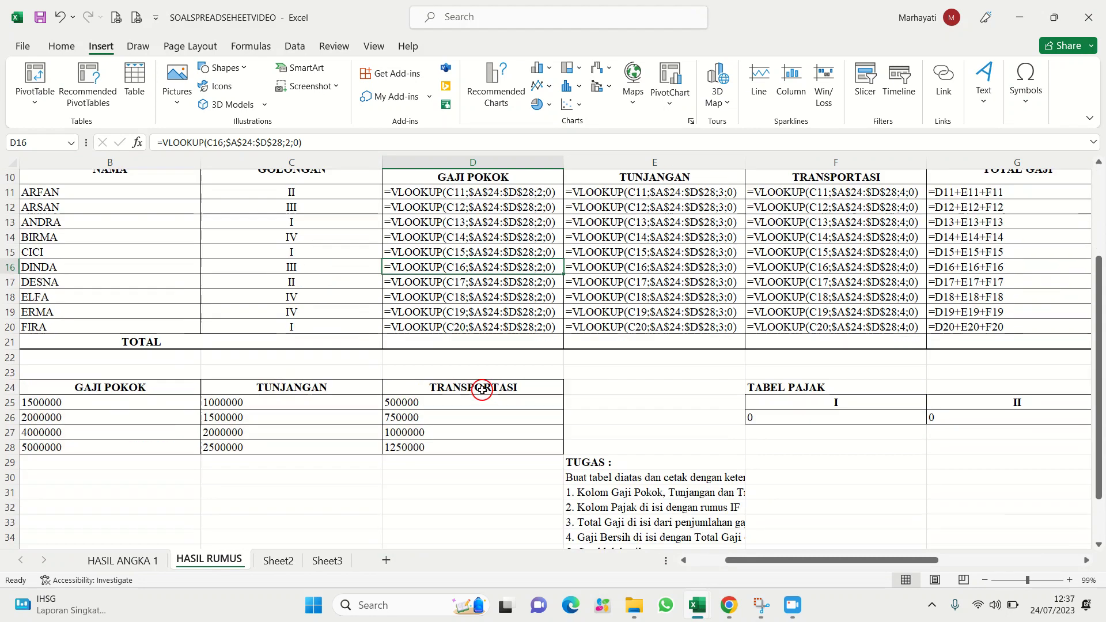
scroll(480, 389, up, 3)
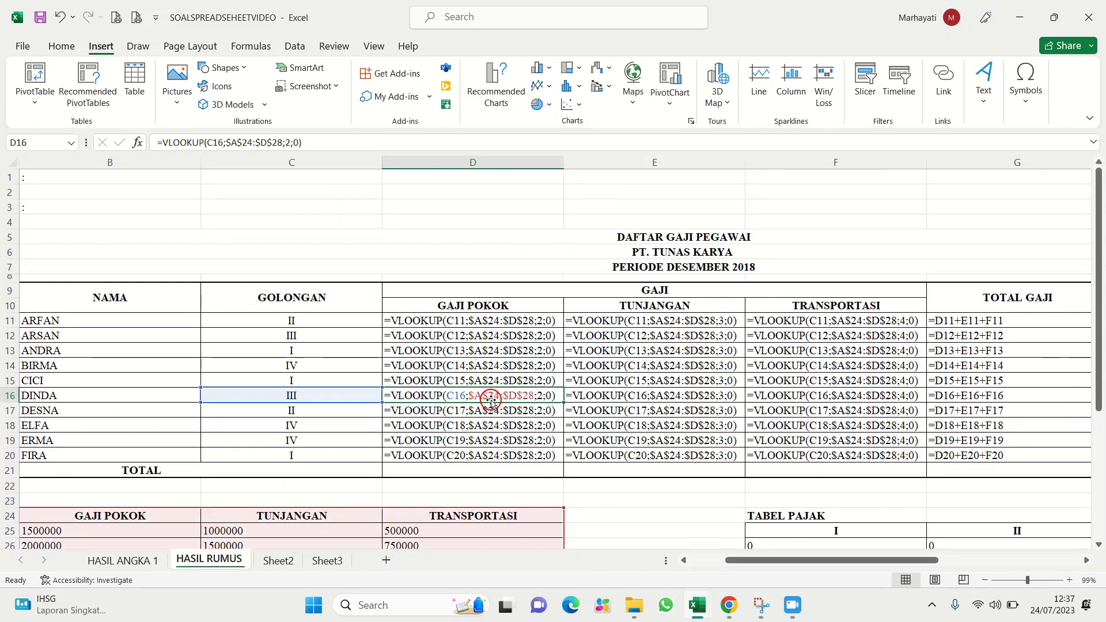
click(352, 185)
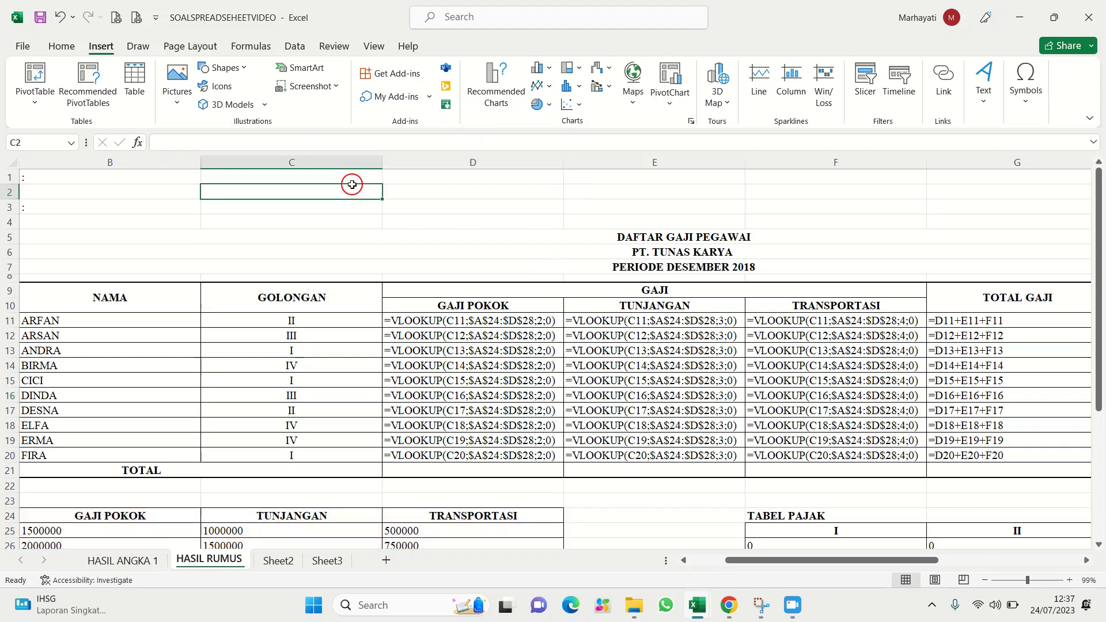
key(ctrl+a)
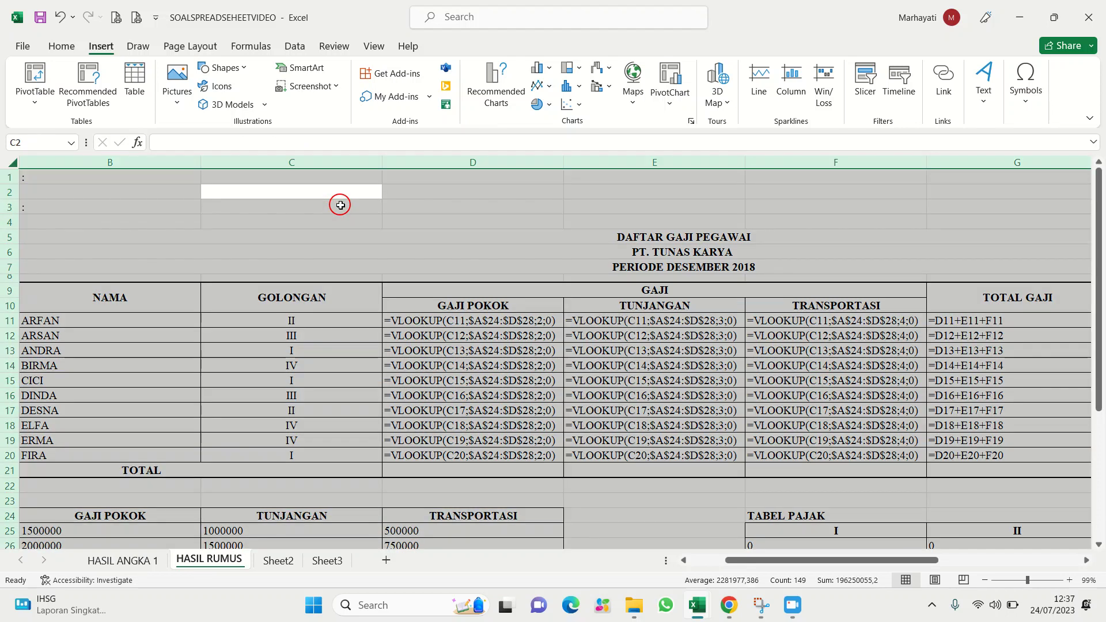
Return the HASIL RUMUS sheet to showing values, and with the whole sheet selected display its formulas again
key(ctrl+v)
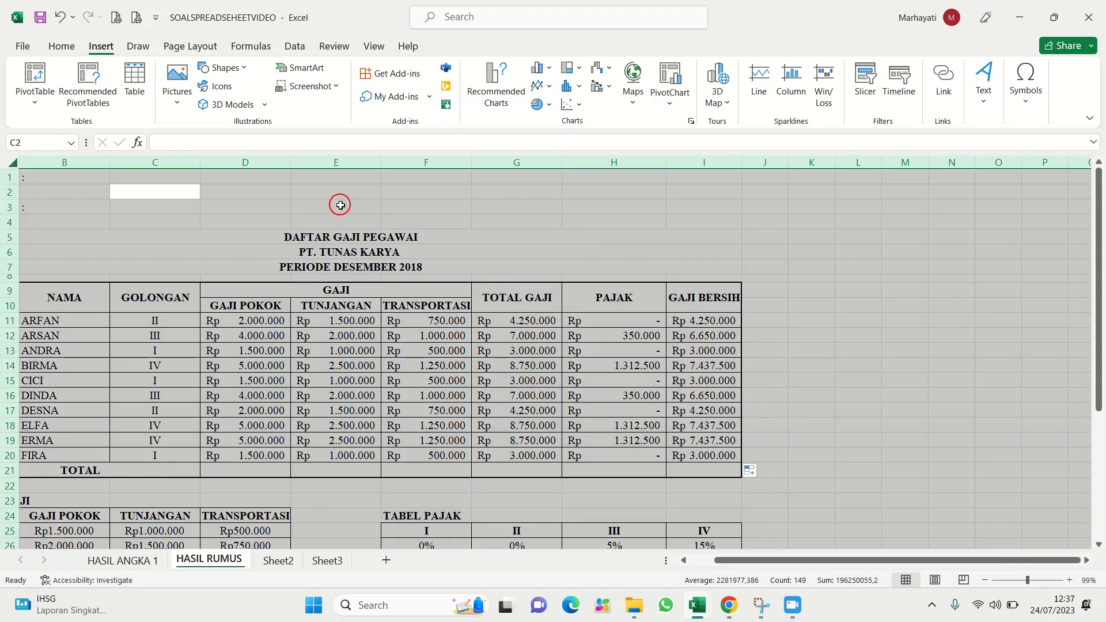
click(273, 202)
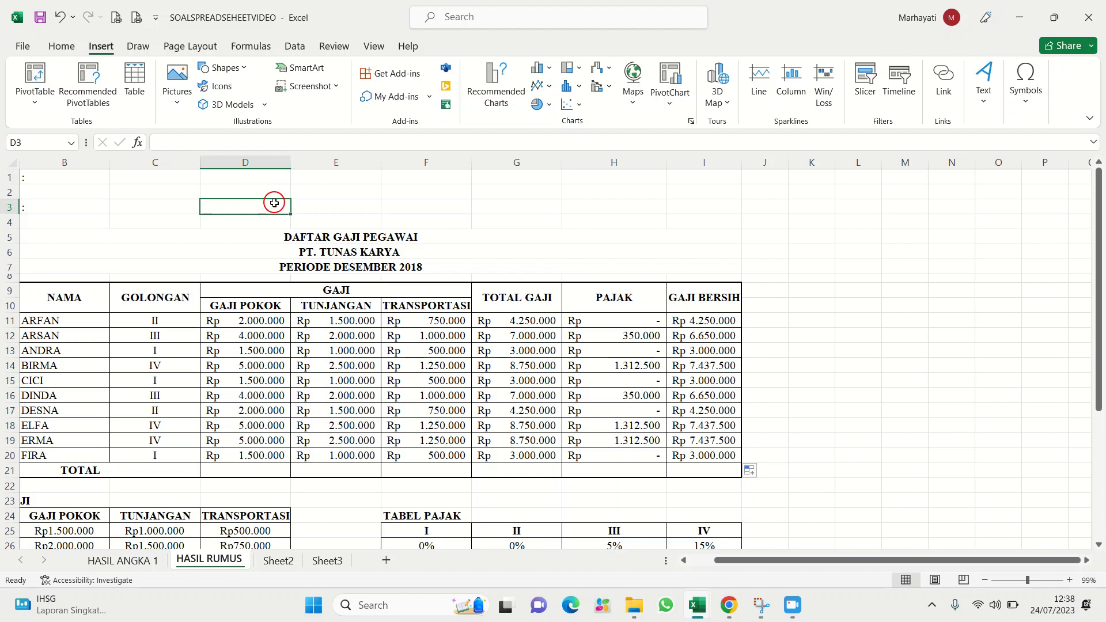
key(ctrl+a)
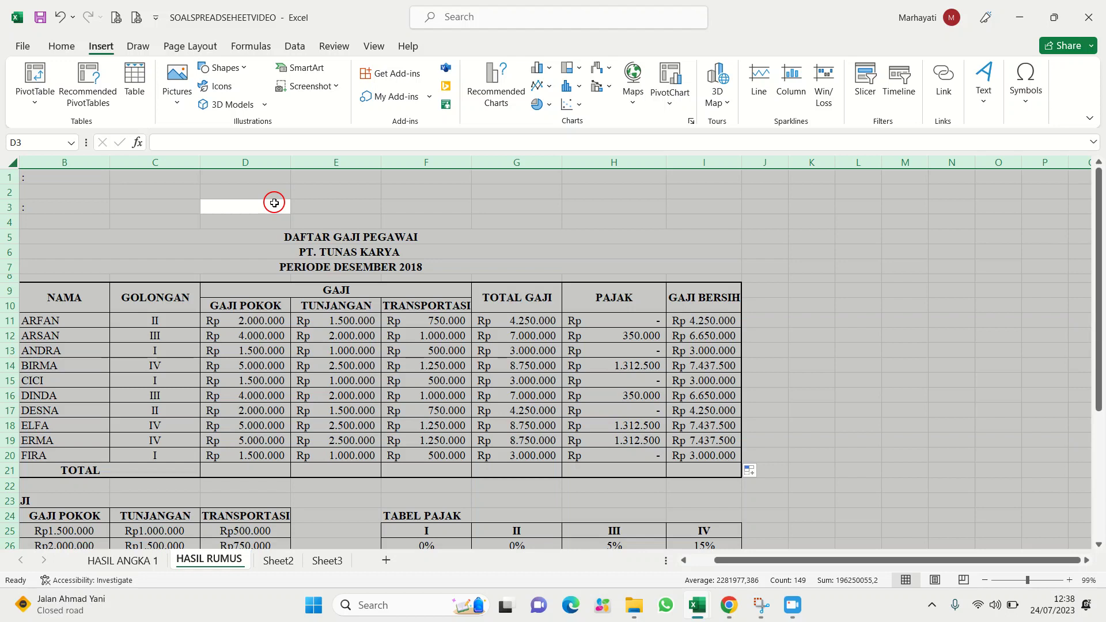
key(ctrl+grave)
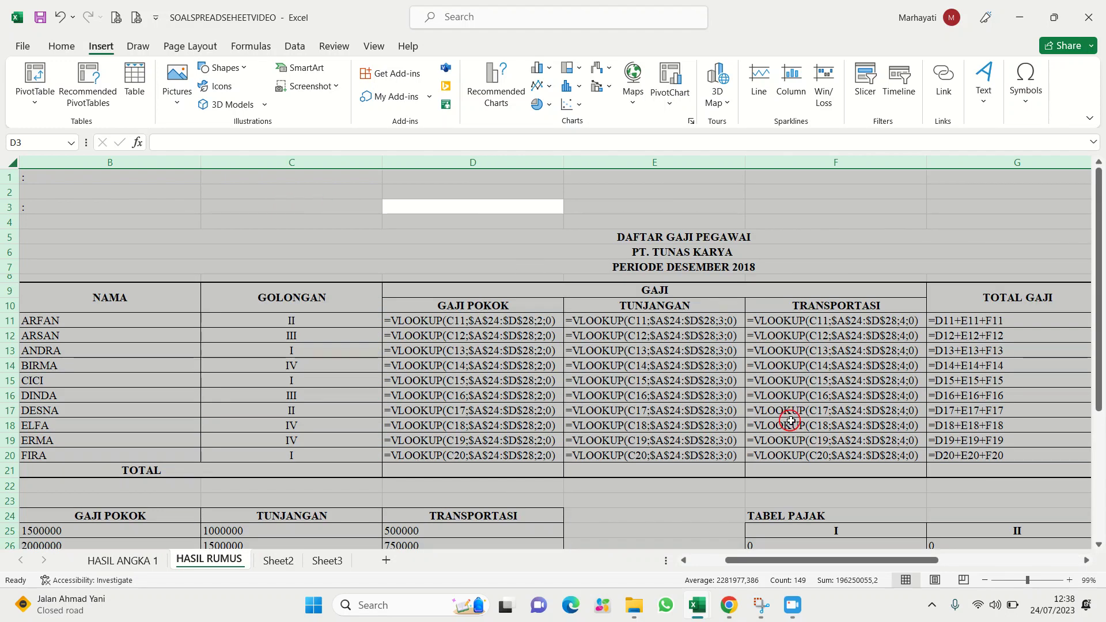
click(788, 397)
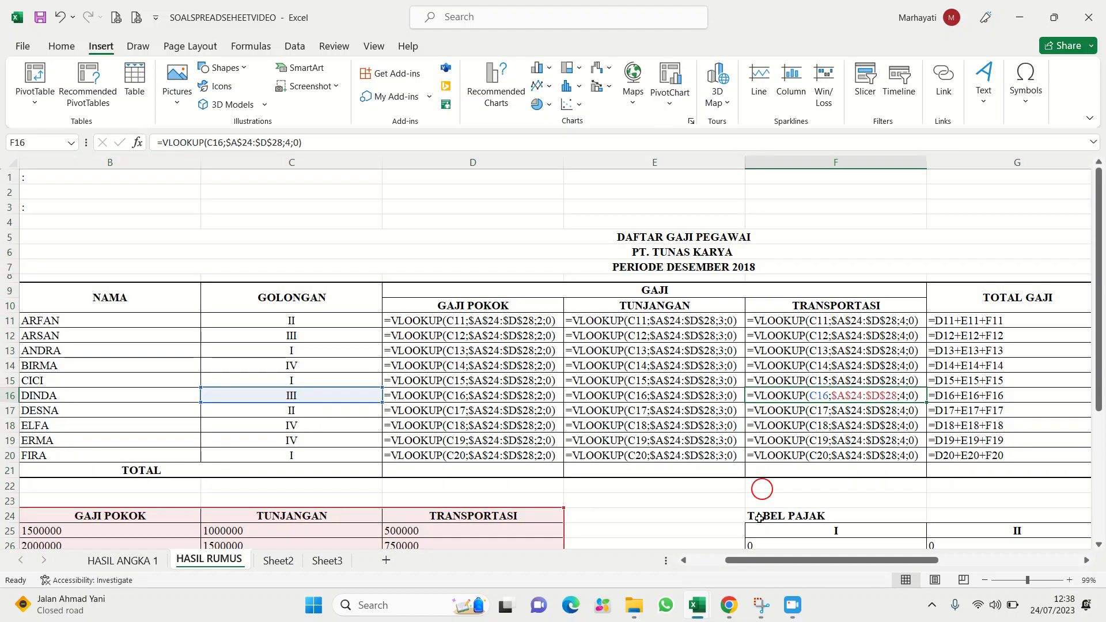
Switch to Snipping Tool to view the keyboard picture again, minimise it, and select D15 under Gaji Pokok
click(761, 604)
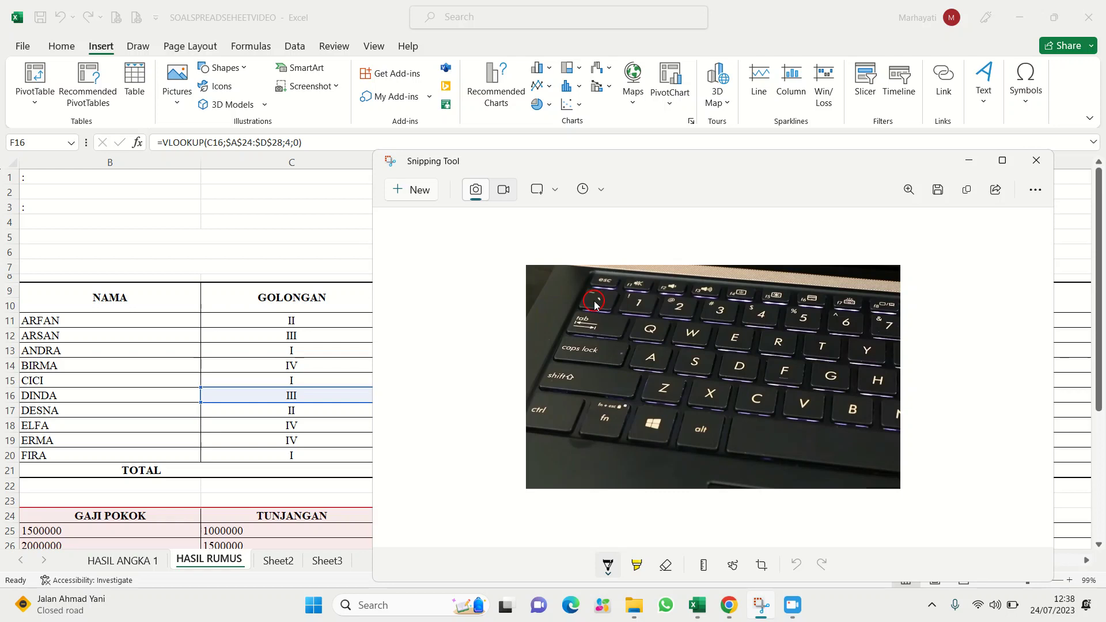
click(973, 161)
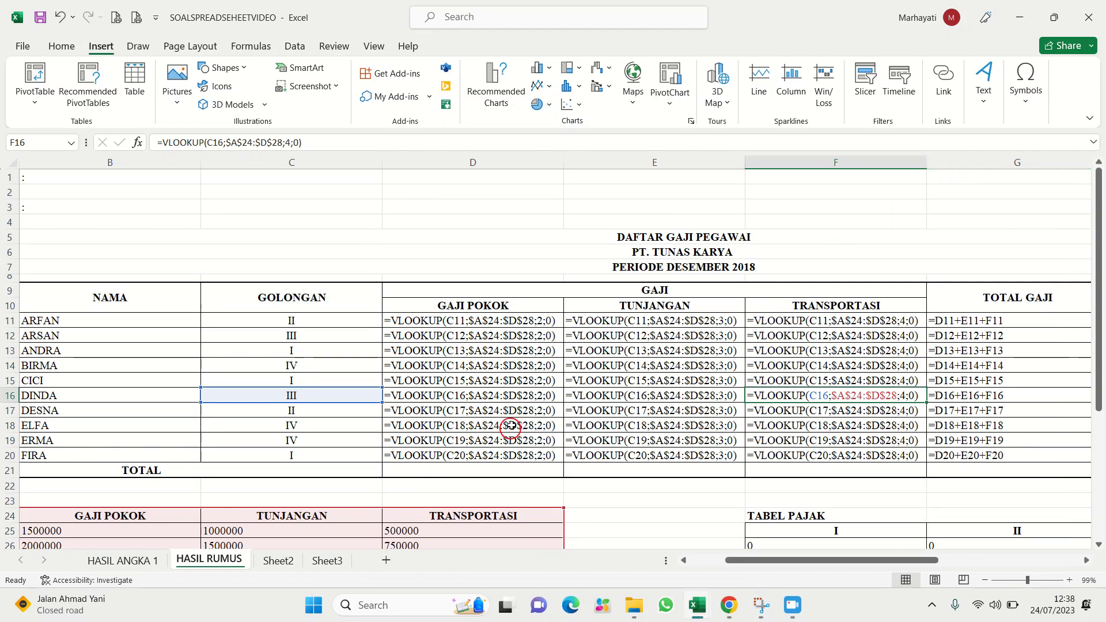
click(455, 380)
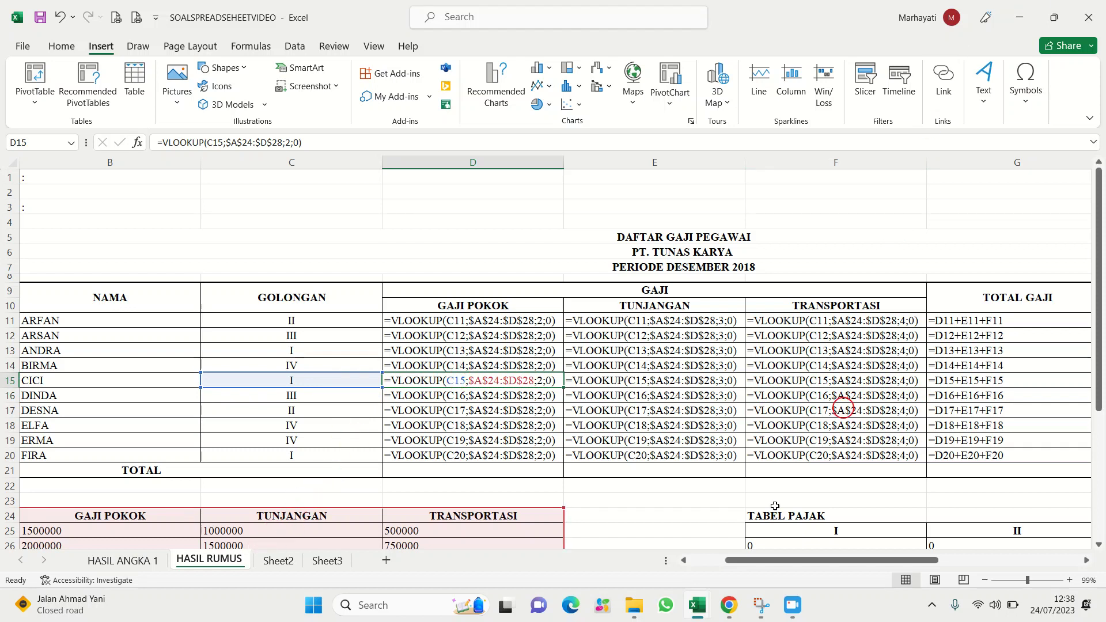
Create a copy of the HASIL ANGKA 1 sheet, placed before HASIL ANGKA 1 in the same workbook
click(119, 562)
right_click(120, 562)
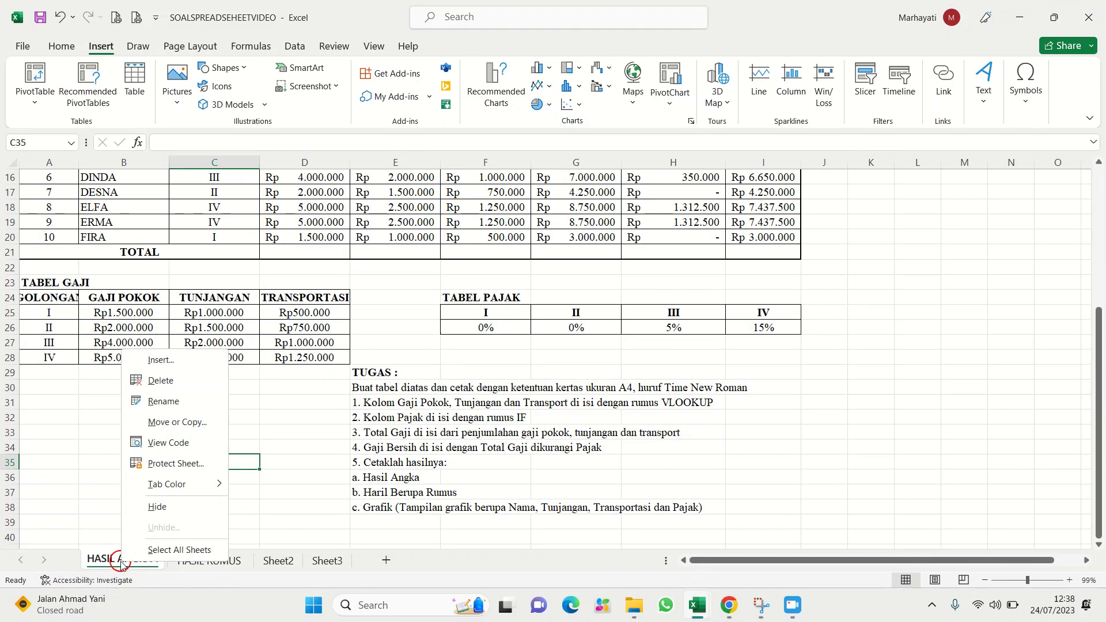
click(175, 422)
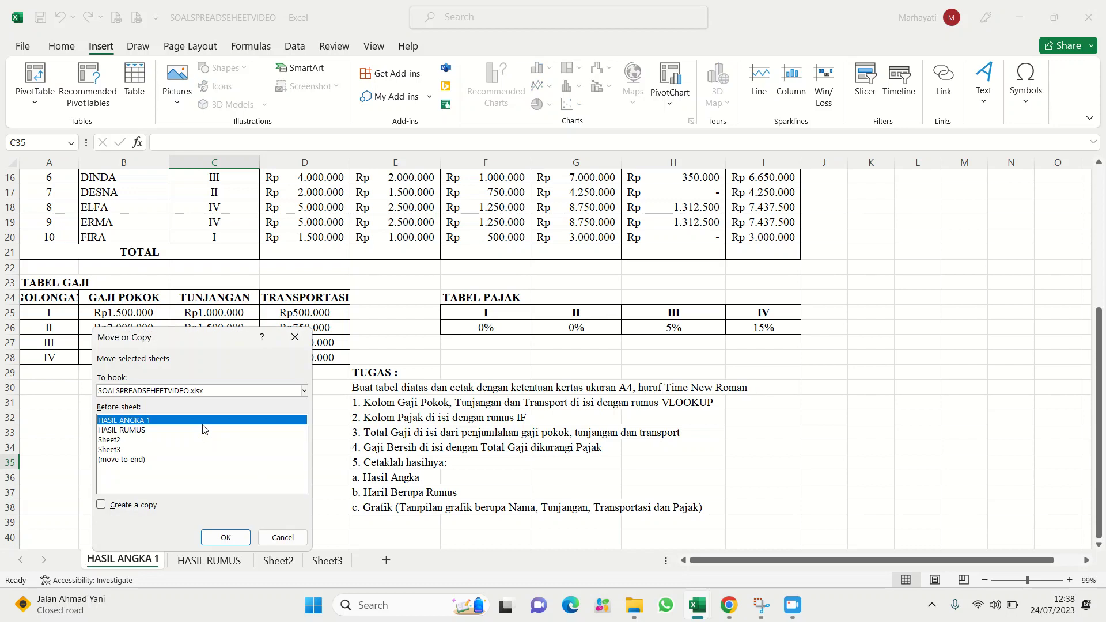
click(118, 510)
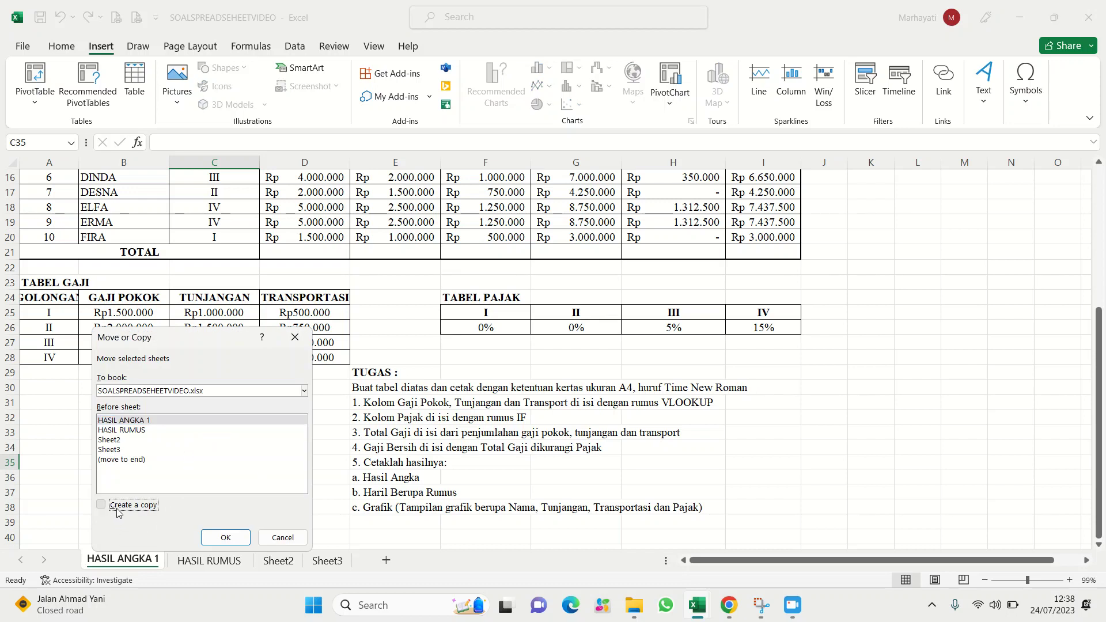
click(227, 539)
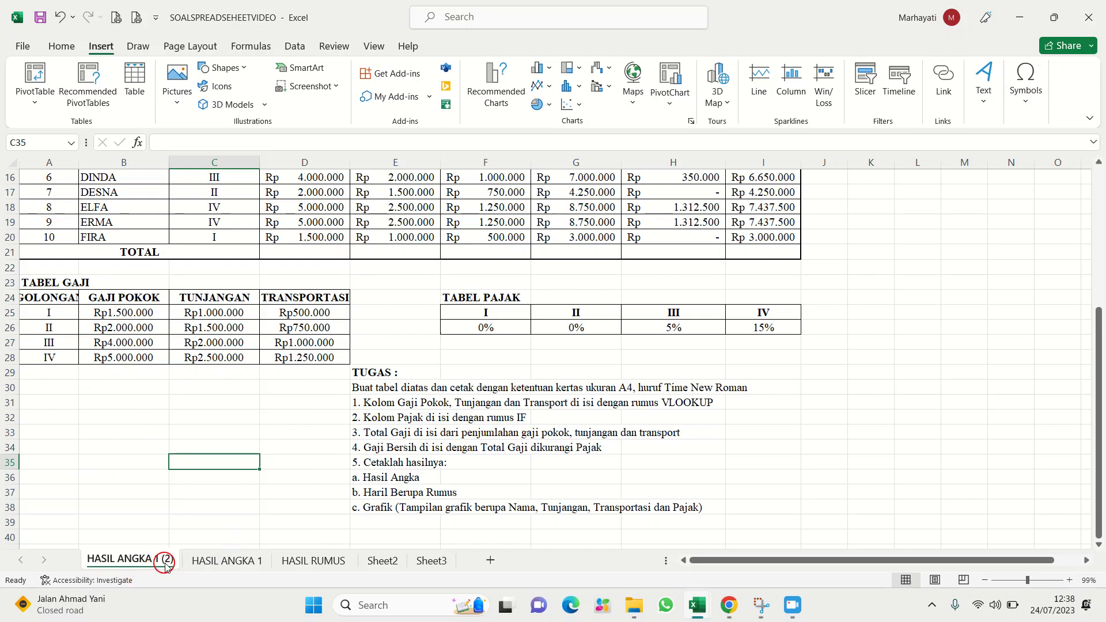
Rename the copied HASIL ANGKA 1 (2) sheet as HASIL GRAFIK
right_click(165, 565)
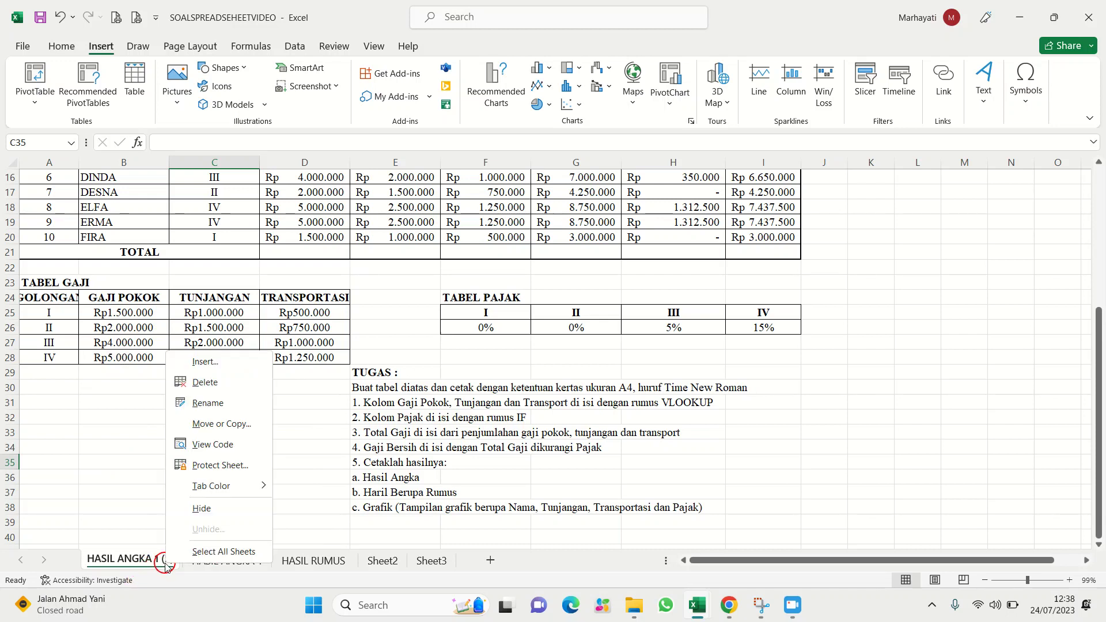
click(236, 413)
text(HAS)
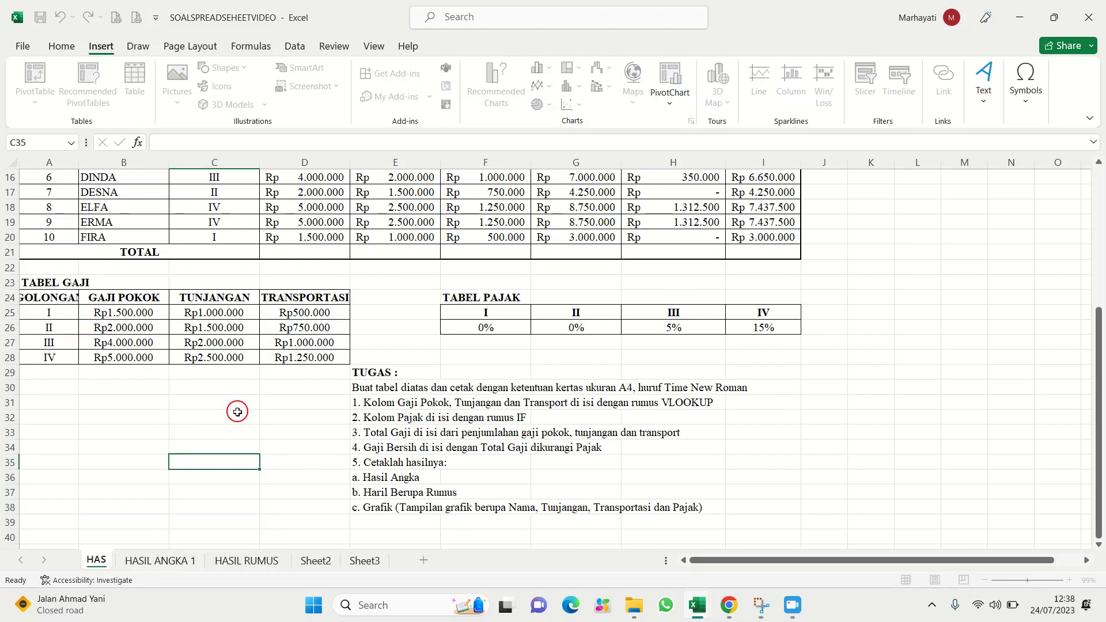
text(IL GRAFIK)
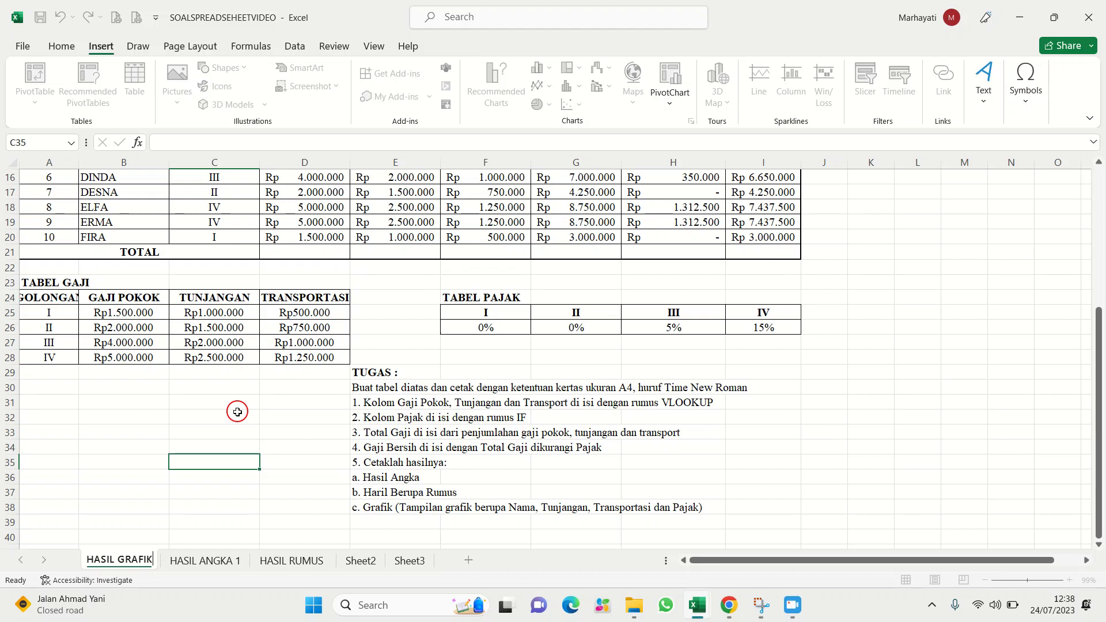
key(Return)
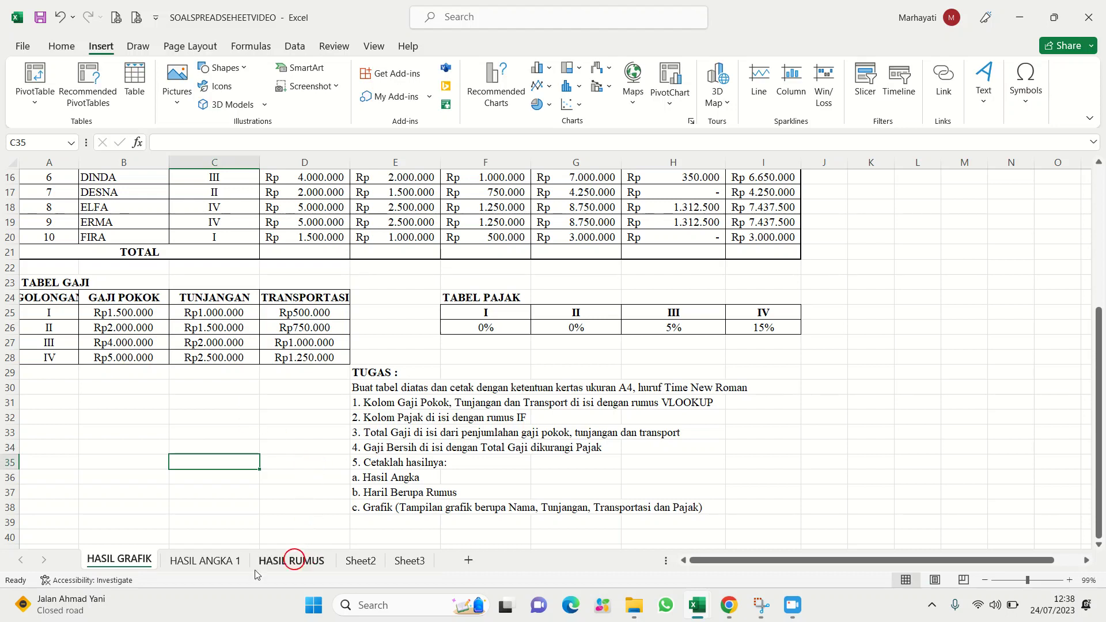
Review the HASIL ANGKA 1 and HASIL RUMUS sheets, and return to HASIL GRAFIK
click(231, 563)
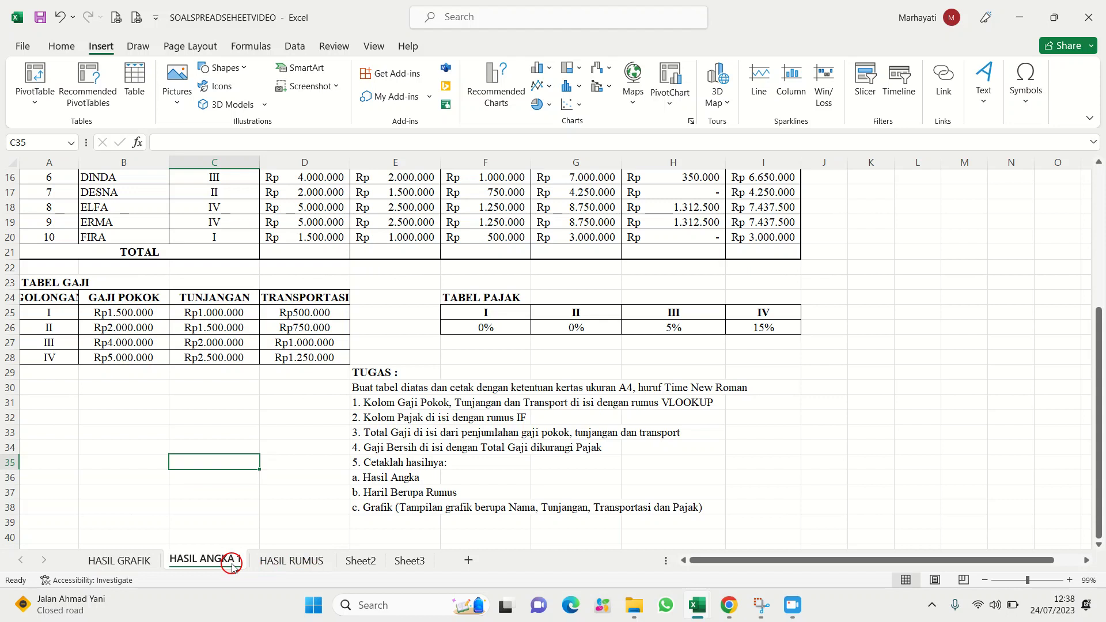
click(303, 561)
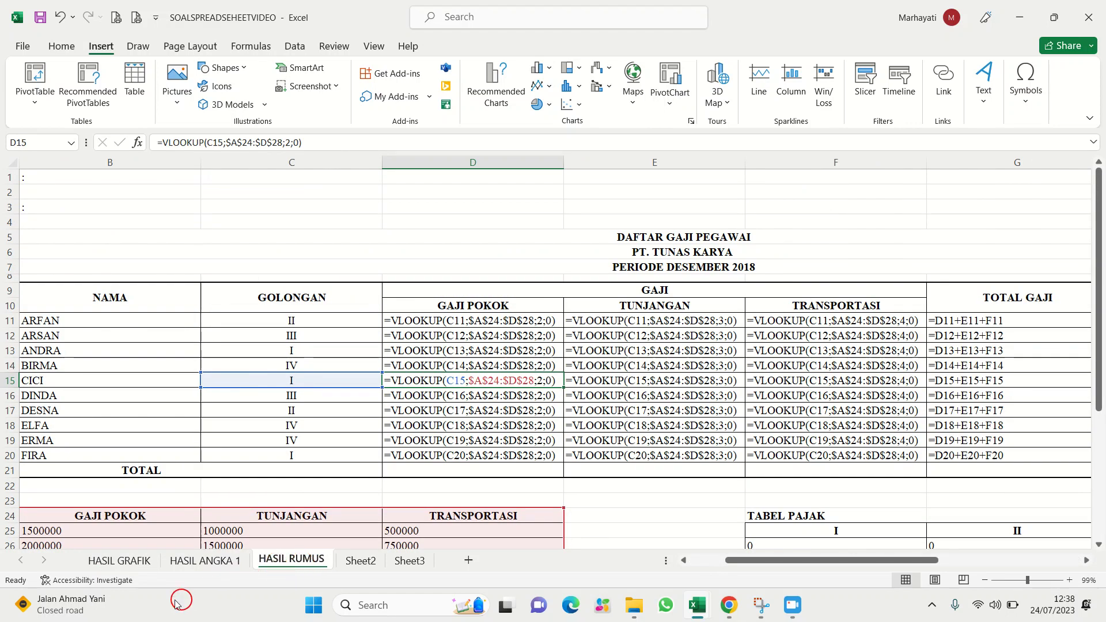
click(130, 559)
Compare the chart requirement in the TUGAS list with the columns of the salary table on HASIL GRAFIK
click(184, 459)
scroll(185, 459, up, 5)
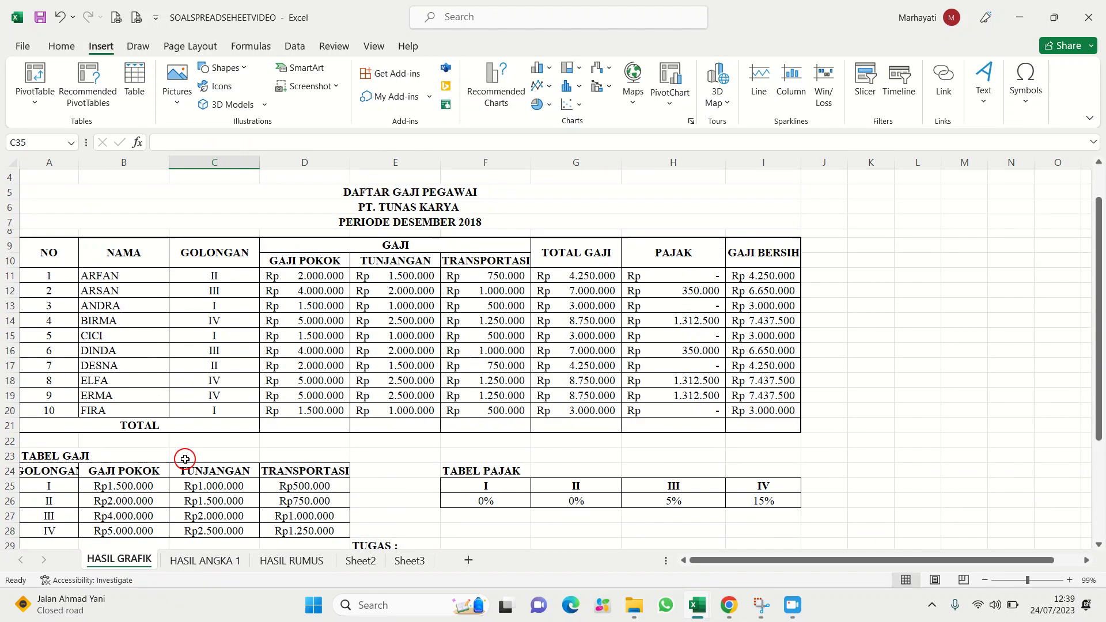
scroll(438, 495, down, 4)
scroll(438, 495, down, 1)
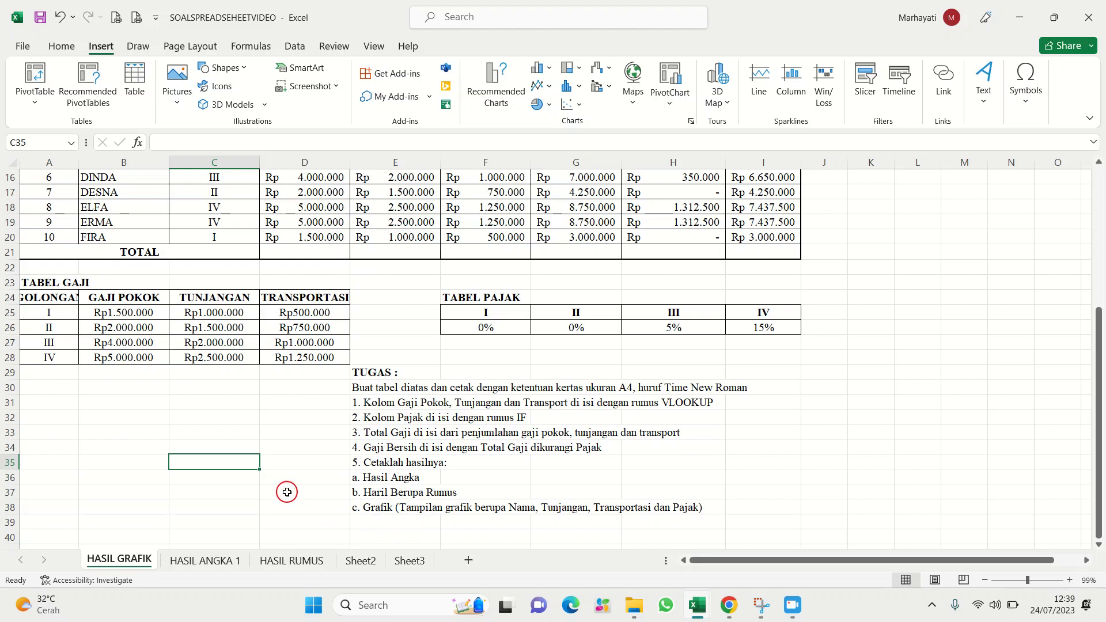
scroll(287, 492, up, 1)
scroll(286, 491, down, 2)
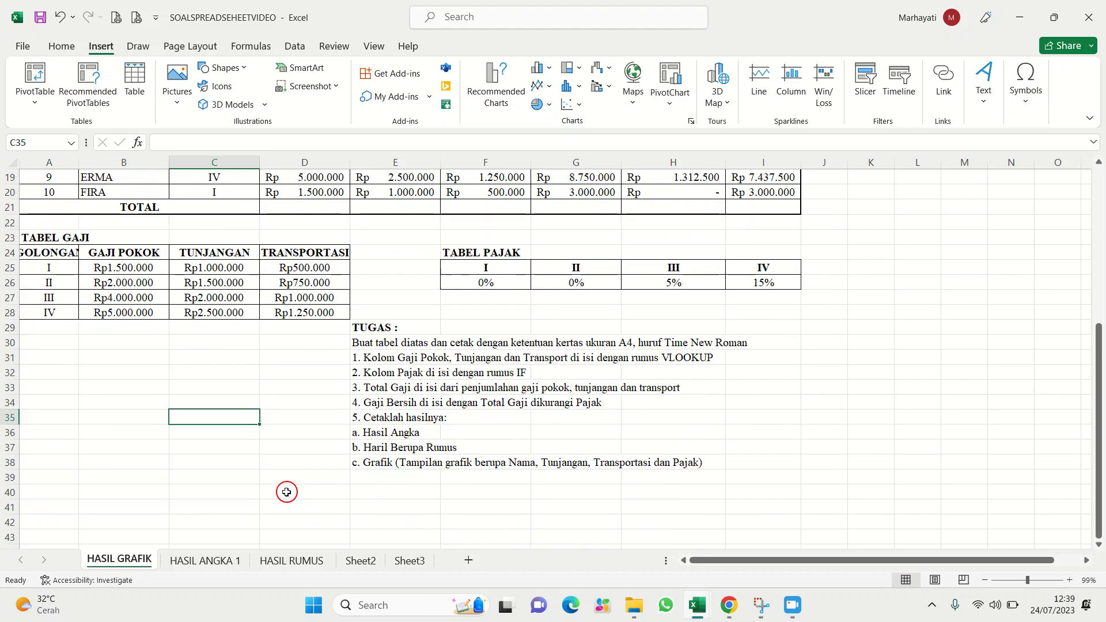
scroll(263, 449, up, 1)
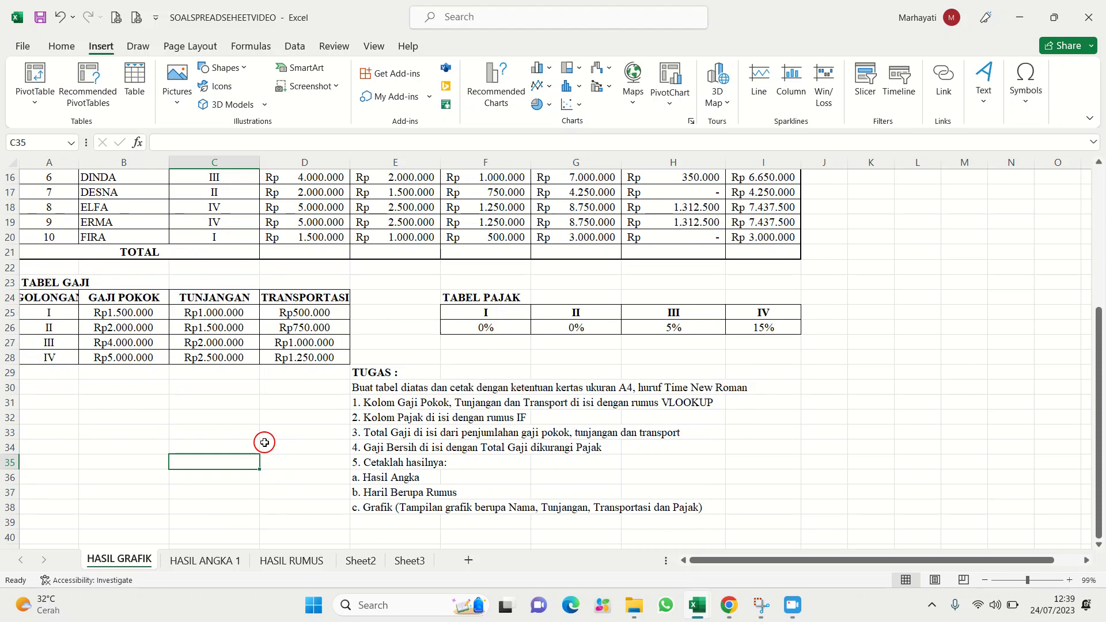
scroll(264, 442, up, 3)
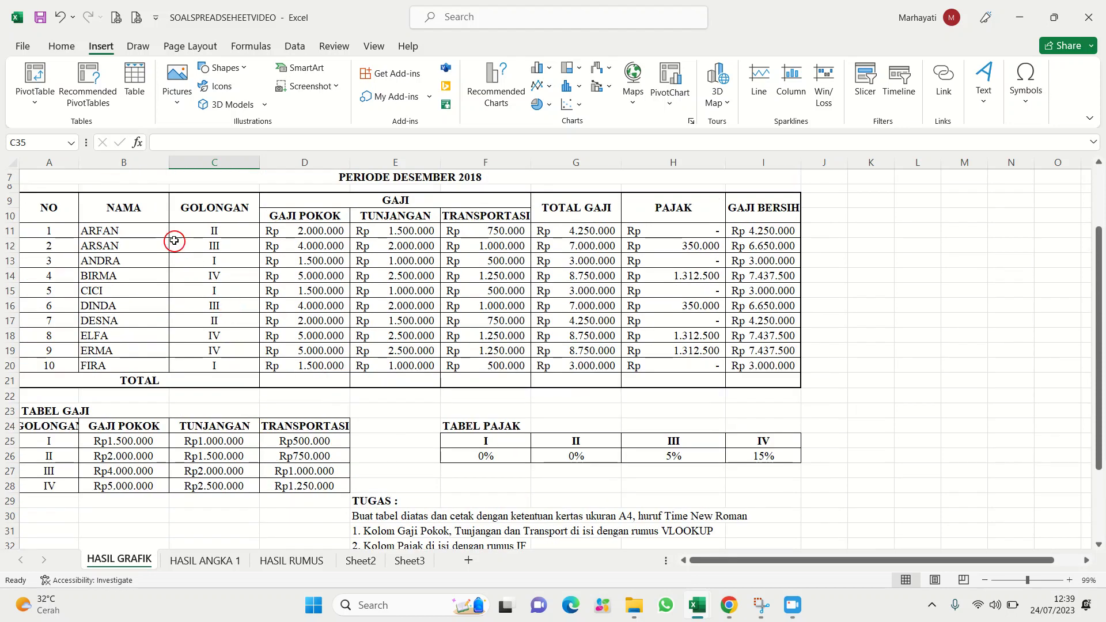
scroll(330, 377, down, 4)
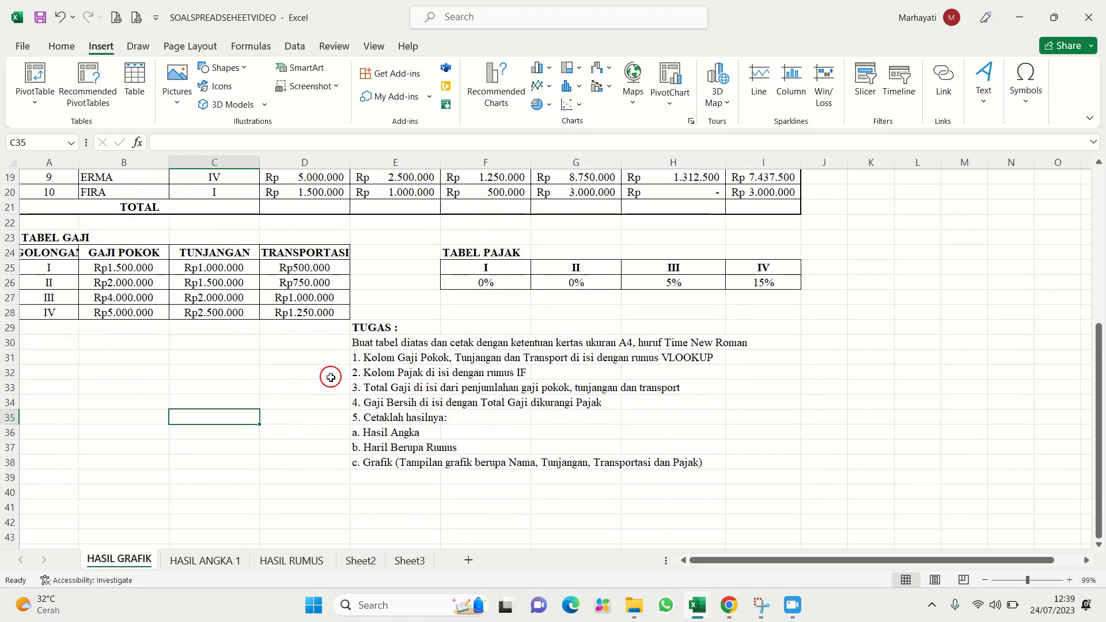
scroll(330, 377, down, 2)
scroll(330, 377, up, 1)
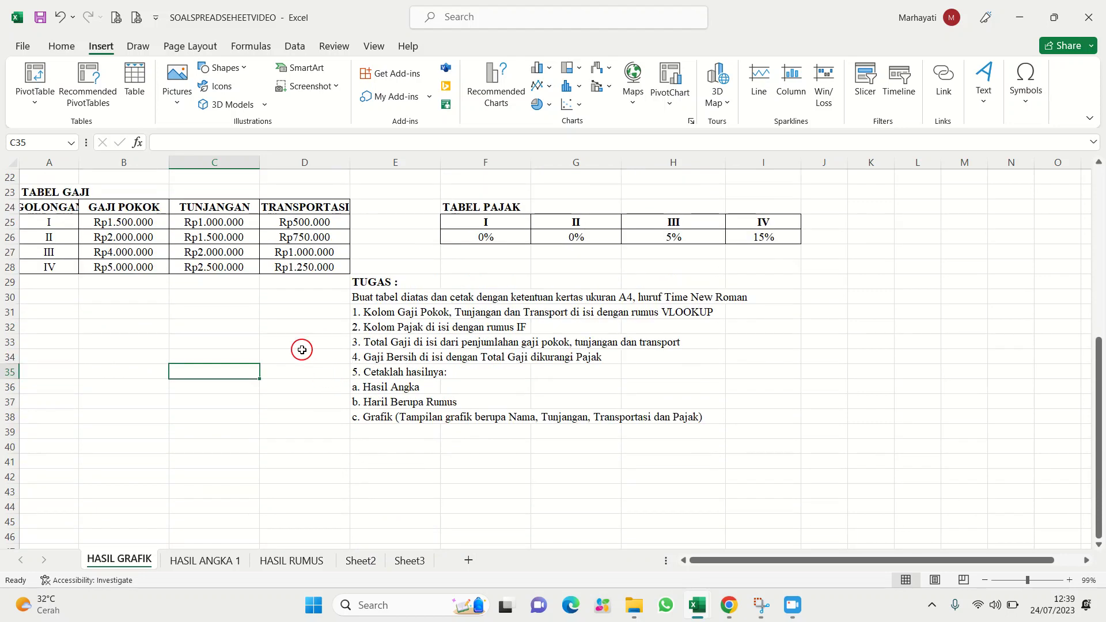
scroll(302, 349, up, 5)
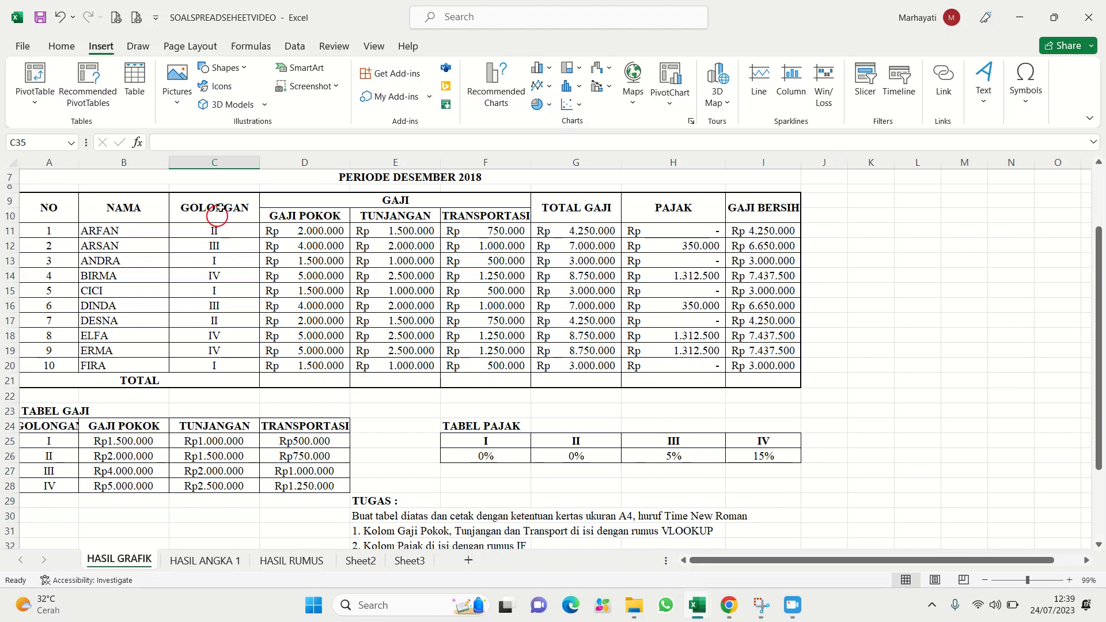
Hide column C, which holds Golongan in the salary table, on the HASIL GRAFIK sheet
click(226, 162)
right_click(226, 163)
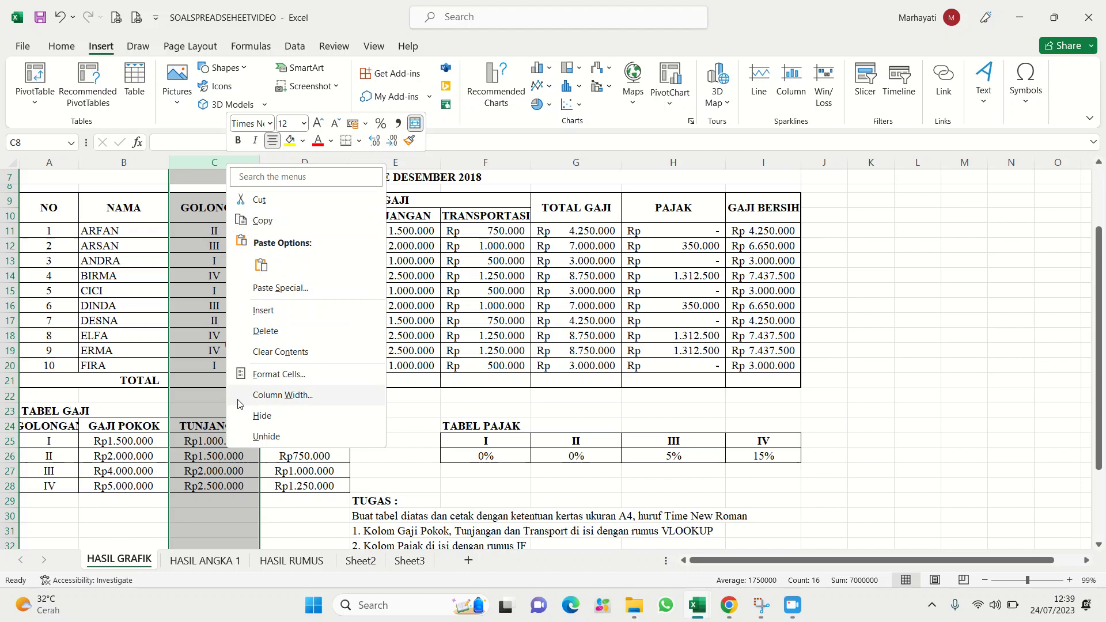
click(255, 417)
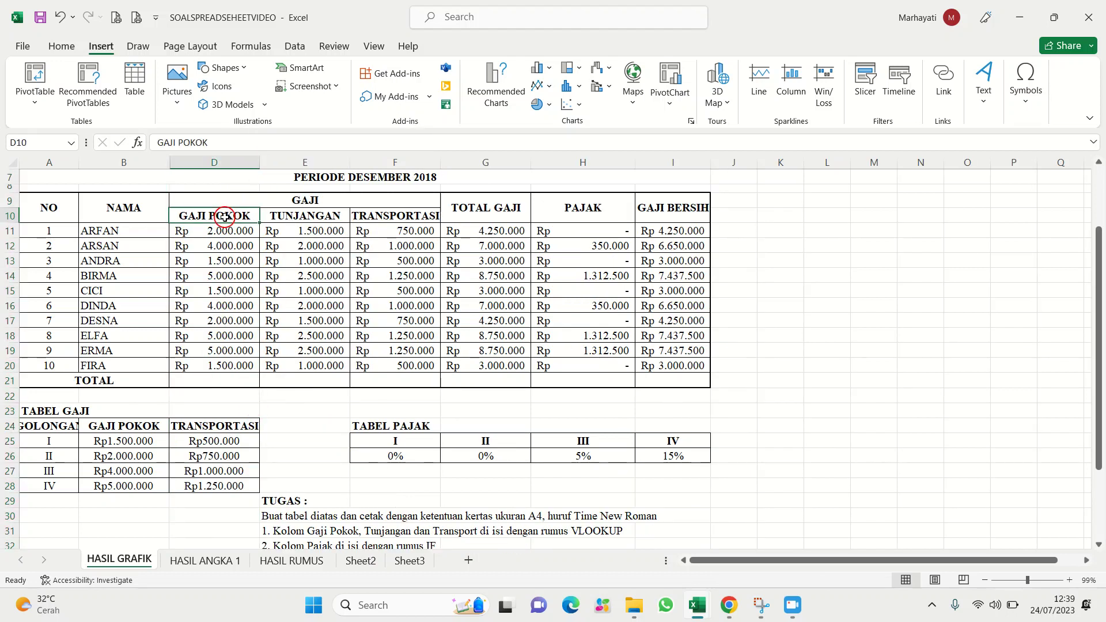
Hide column D, which holds Gaji Pokok in the salary table
click(231, 162)
right_click(231, 163)
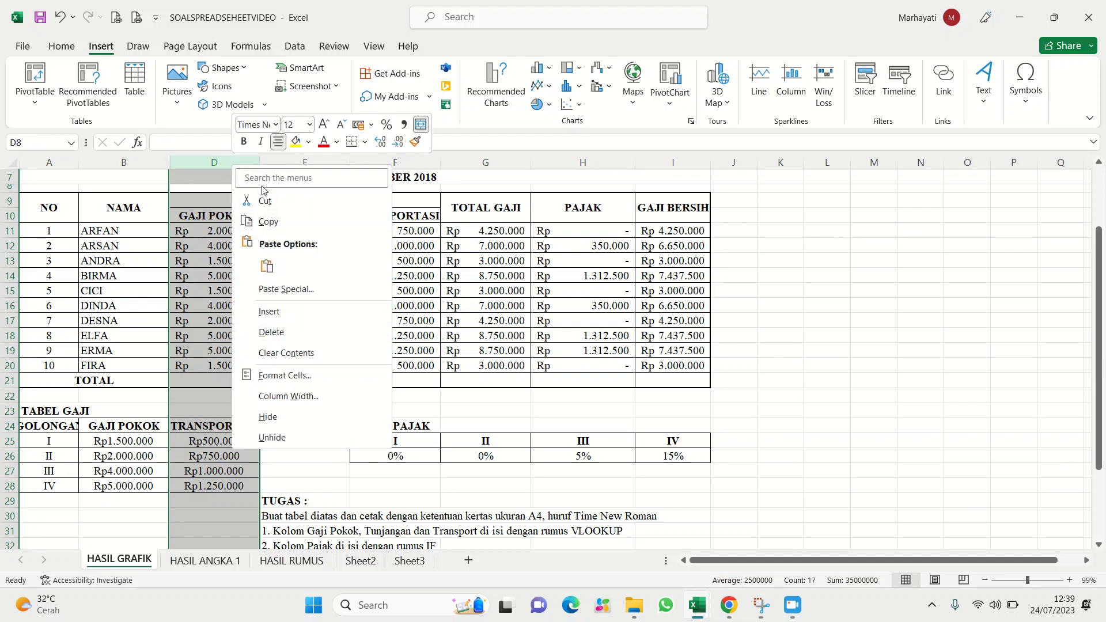
click(219, 162)
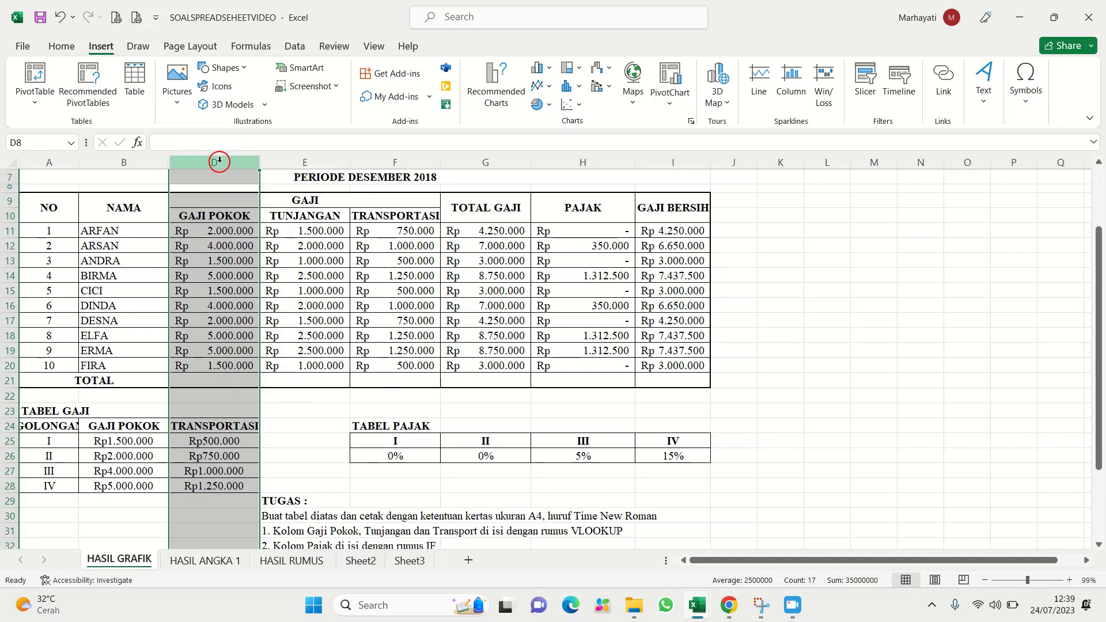
right_click(219, 162)
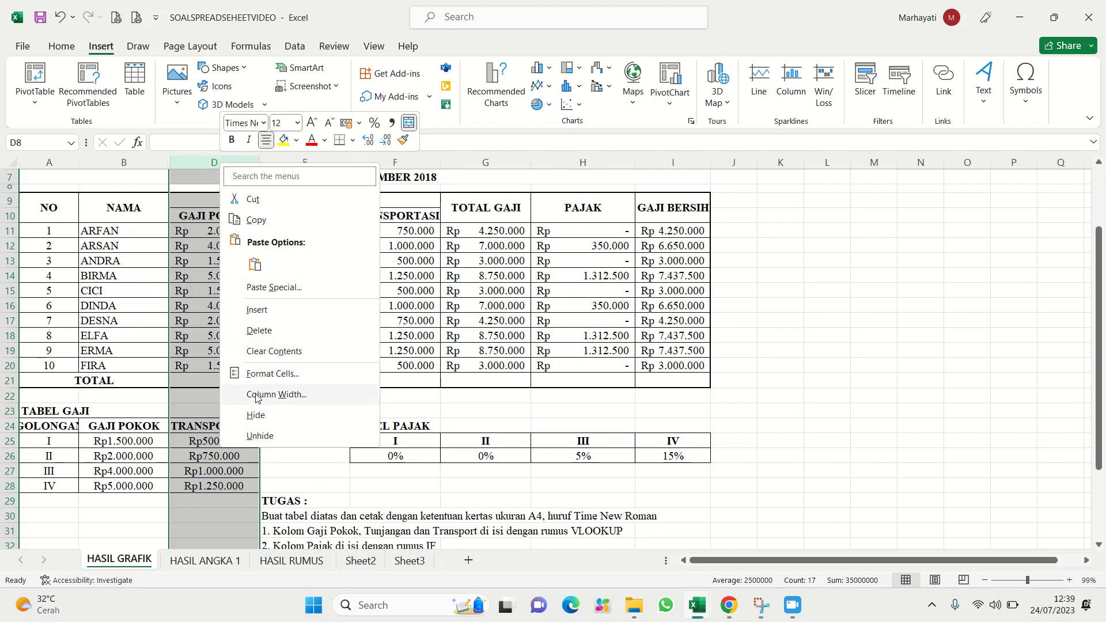
click(256, 416)
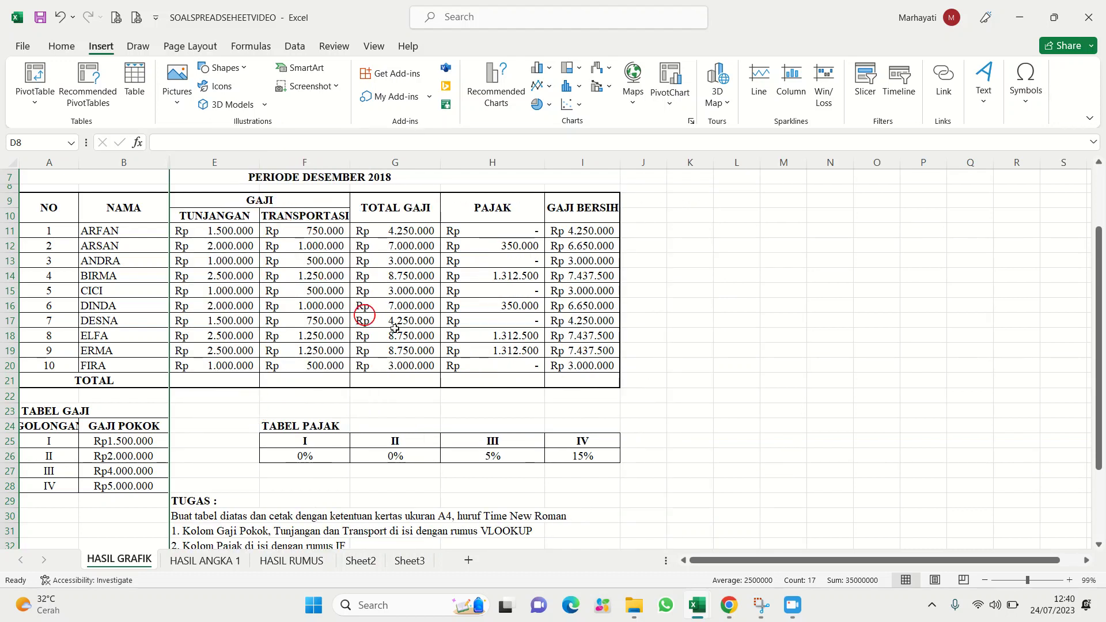
Hide column G, which holds Total Gaji in the salary table
scroll(415, 320, down, 3)
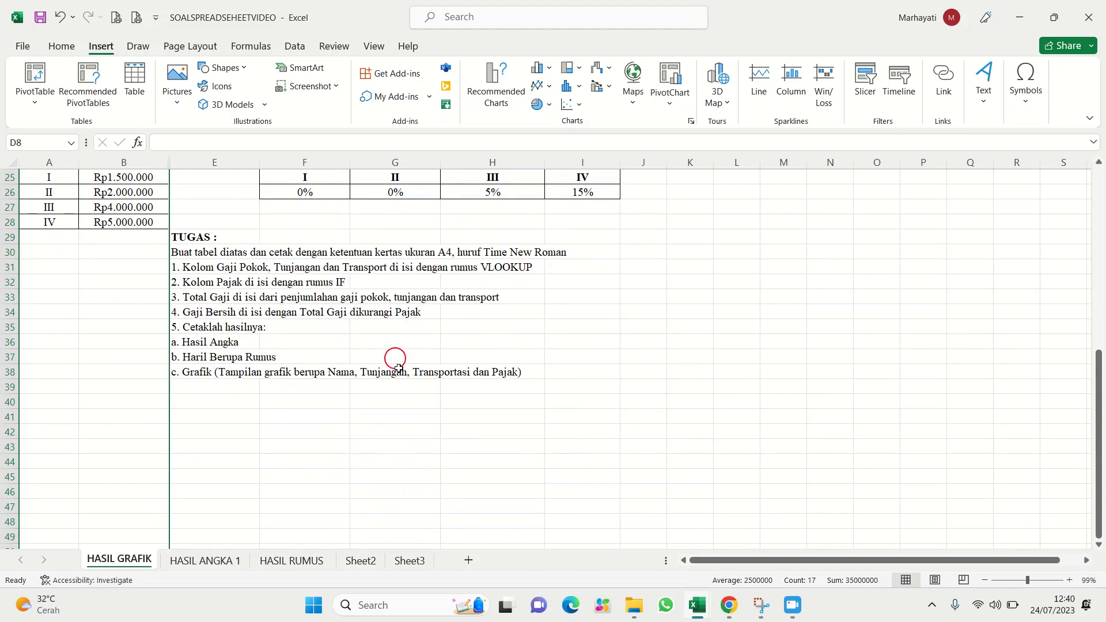
scroll(437, 374, up, 6)
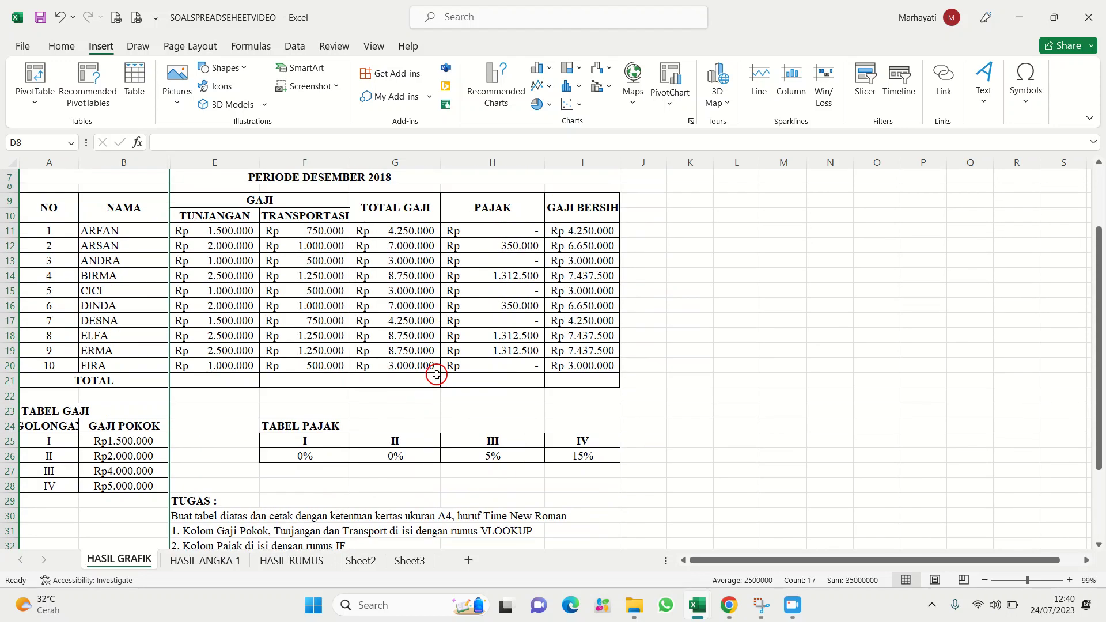
click(403, 164)
right_click(404, 164)
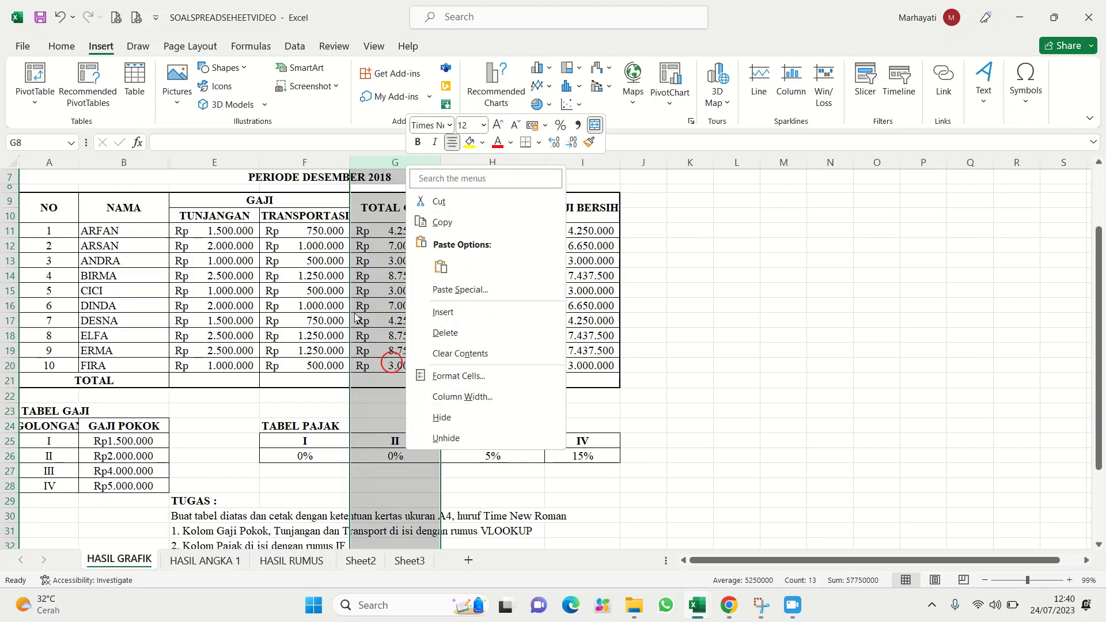
click(395, 165)
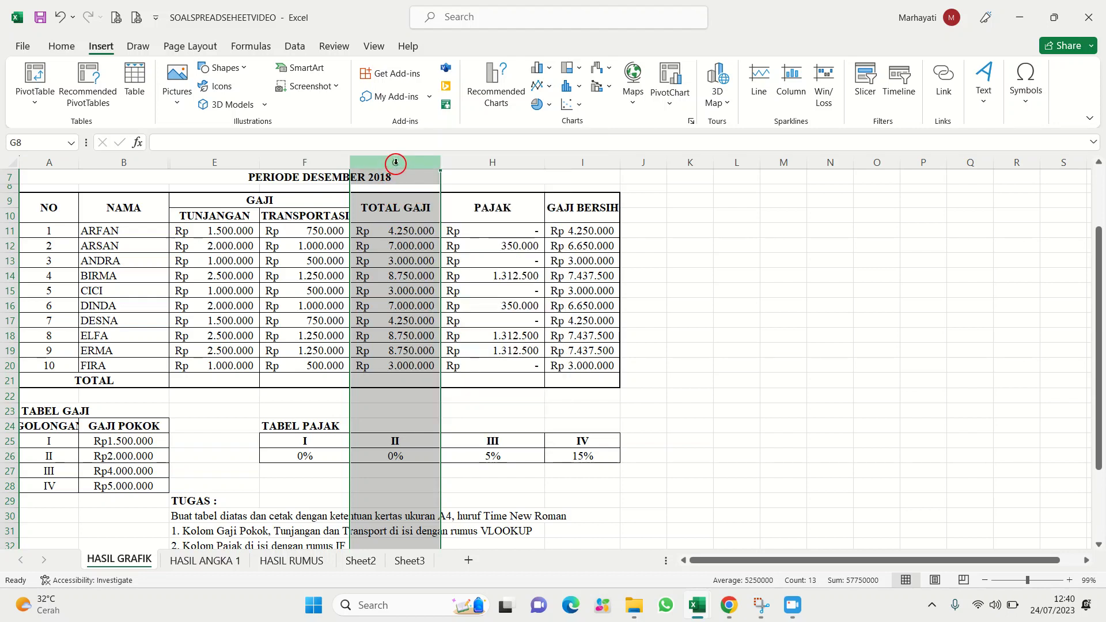
right_click(395, 164)
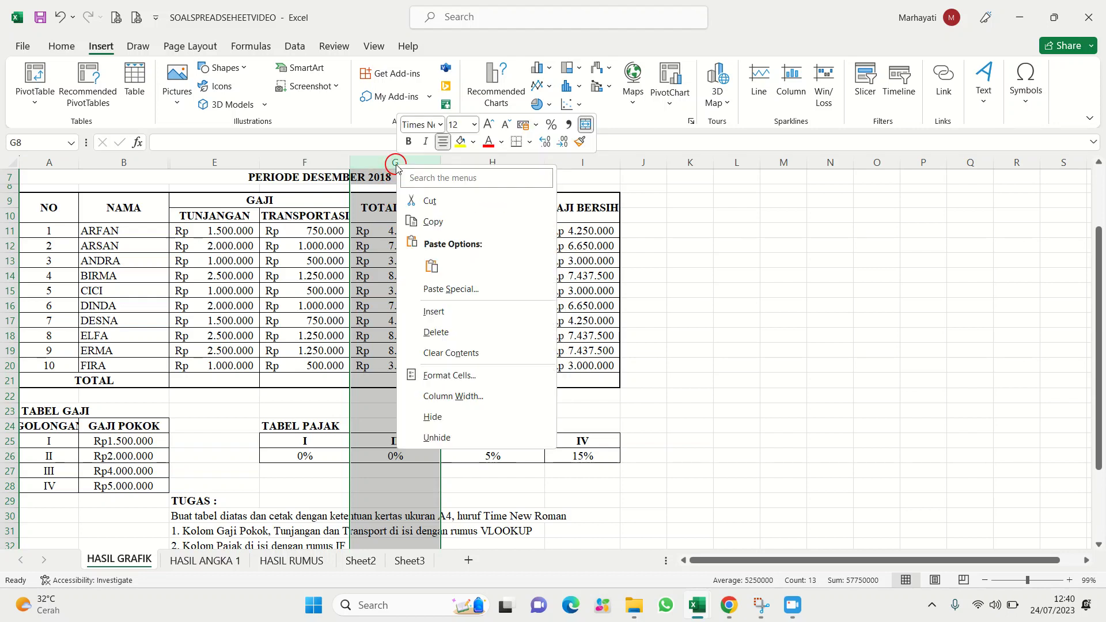
click(434, 417)
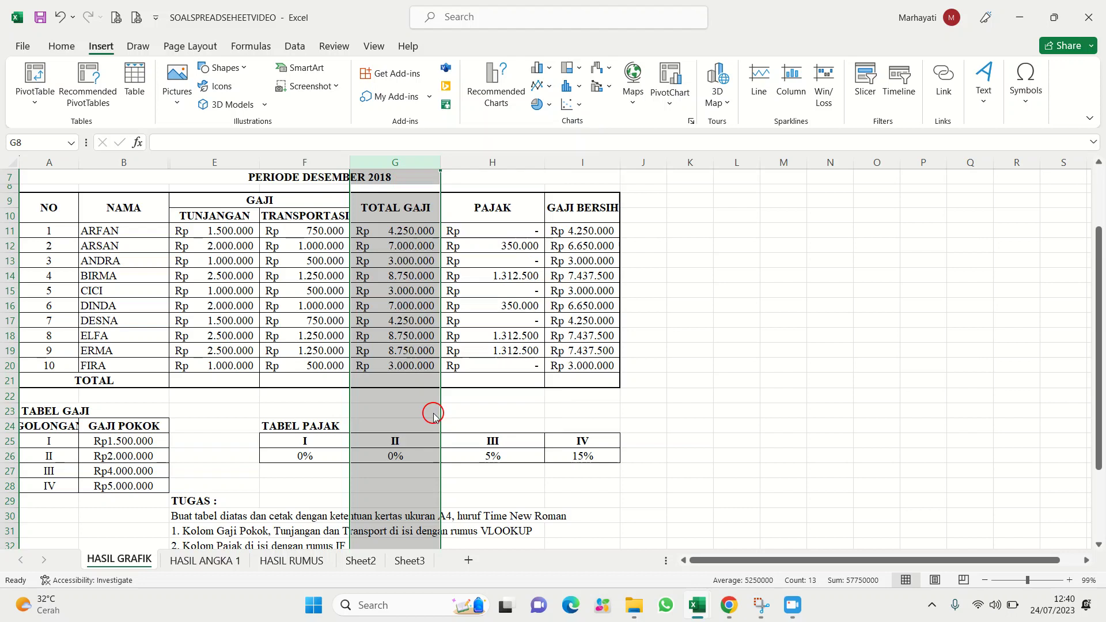
Hide column I, which holds Gaji Bersih, and check the remaining columns against the chart requirement in the TUGAS list
click(503, 158)
right_click(504, 155)
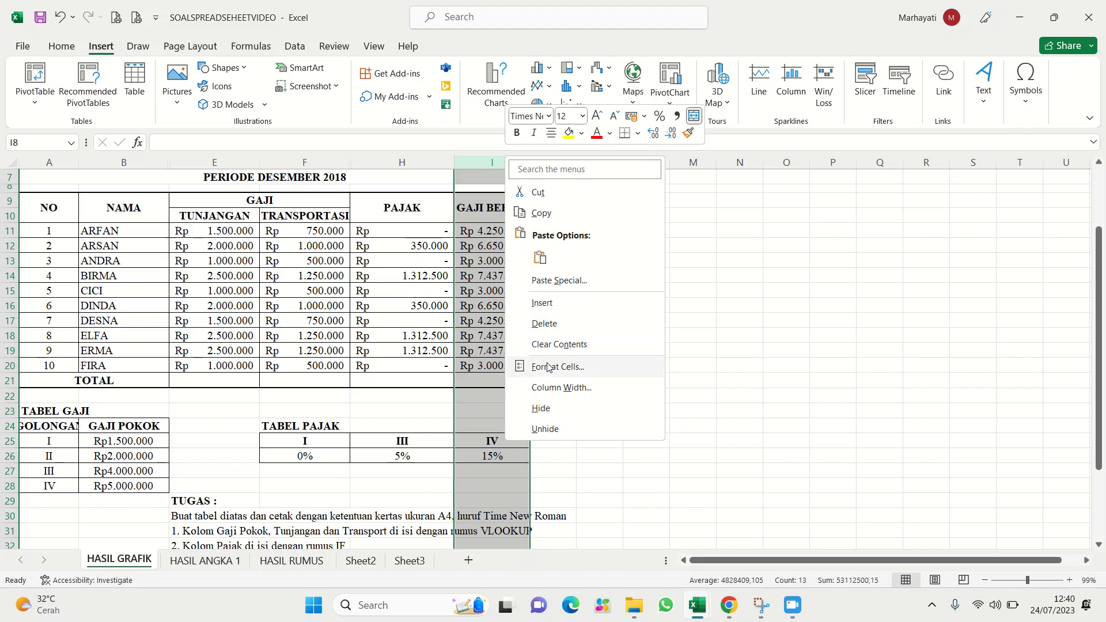
click(548, 412)
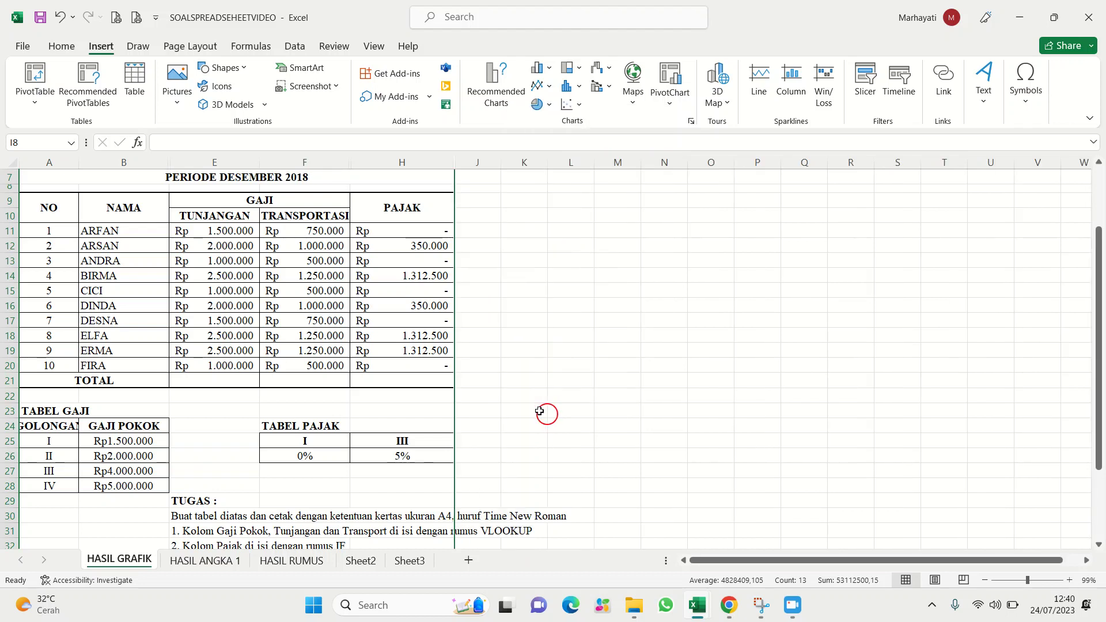
scroll(429, 384, down, 5)
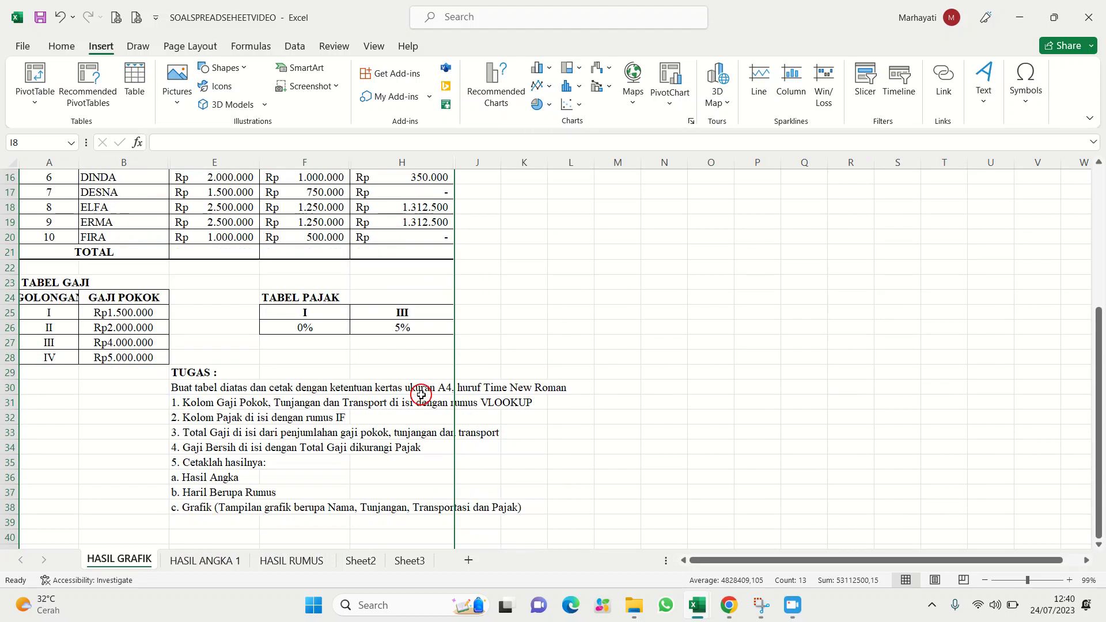
scroll(372, 413, up, 5)
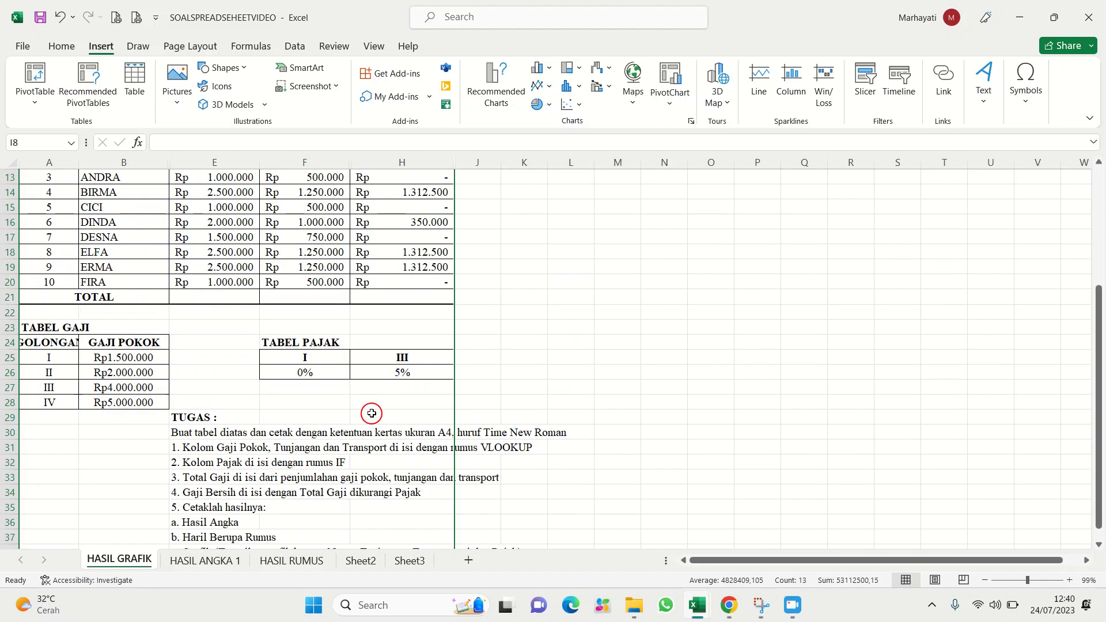
scroll(371, 412, down, 5)
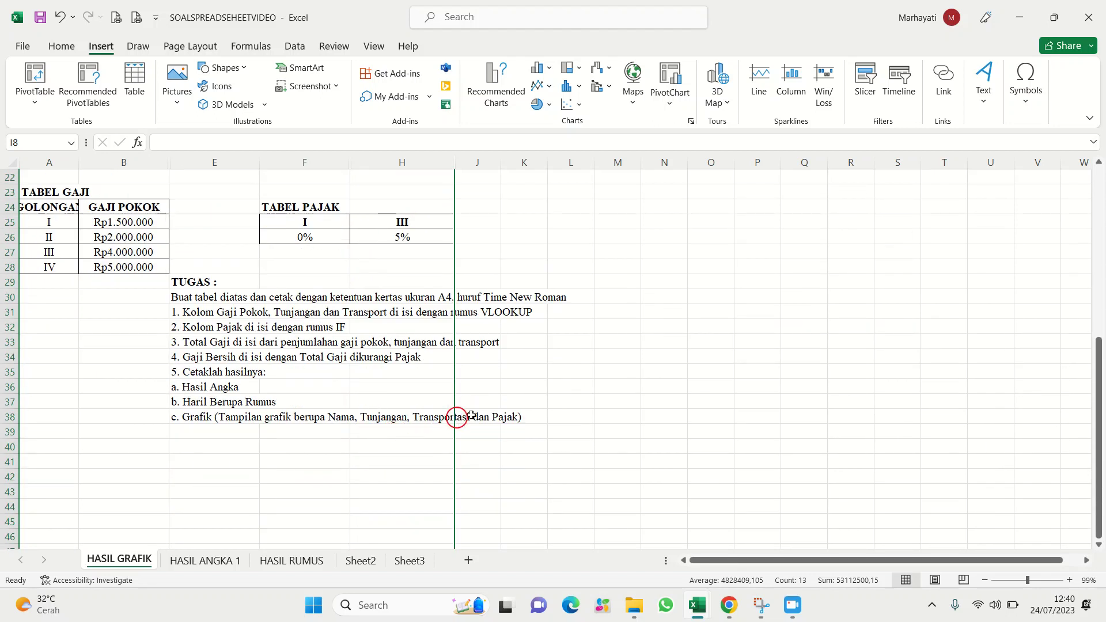
scroll(384, 396, up, 5)
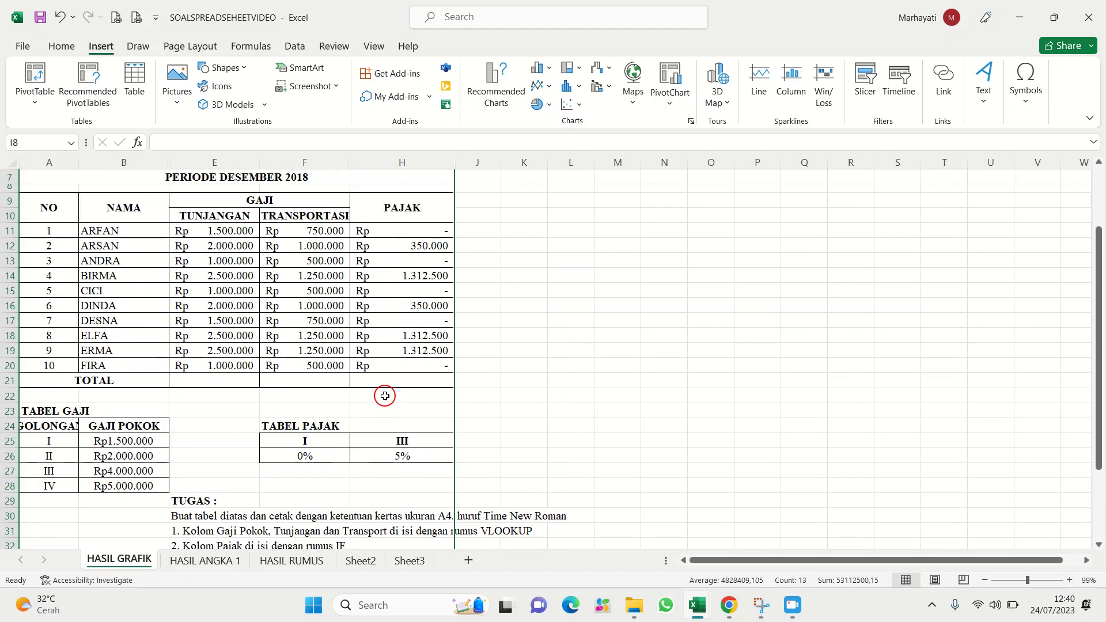
Unmerge the GAJI heading cell above the TUNJANGAN and TRANSPORTASI columns
click(233, 198)
click(77, 56)
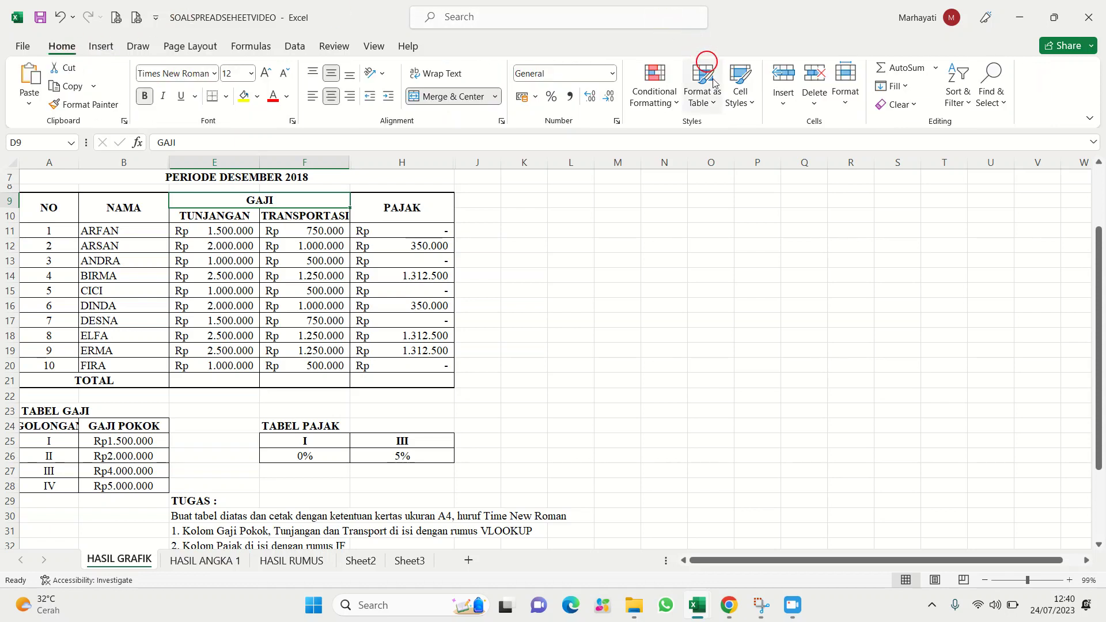
click(443, 96)
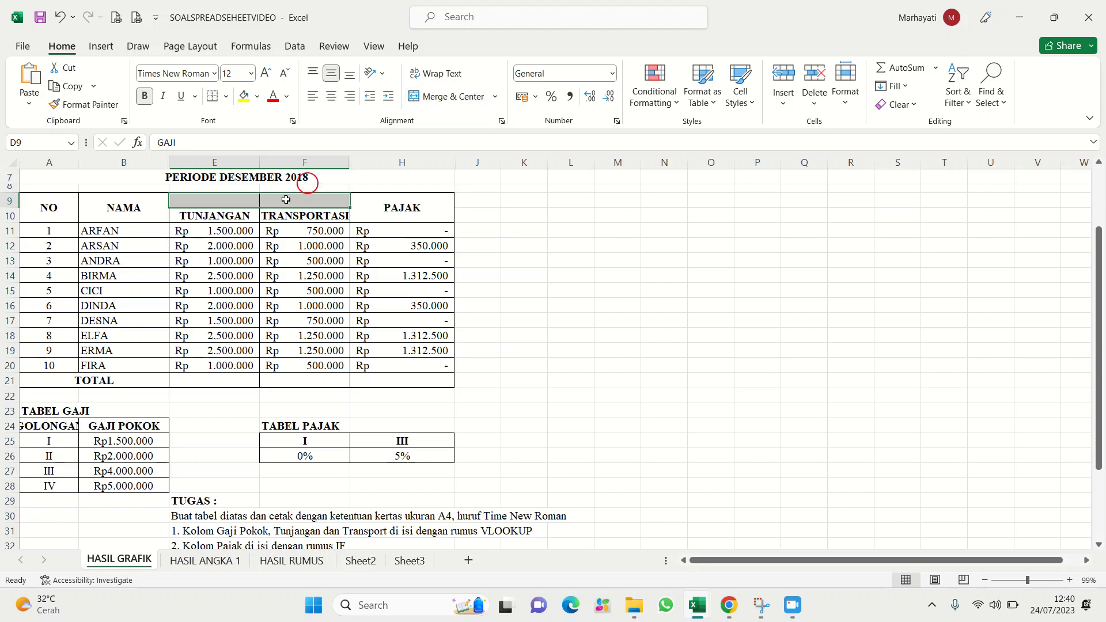
click(238, 239)
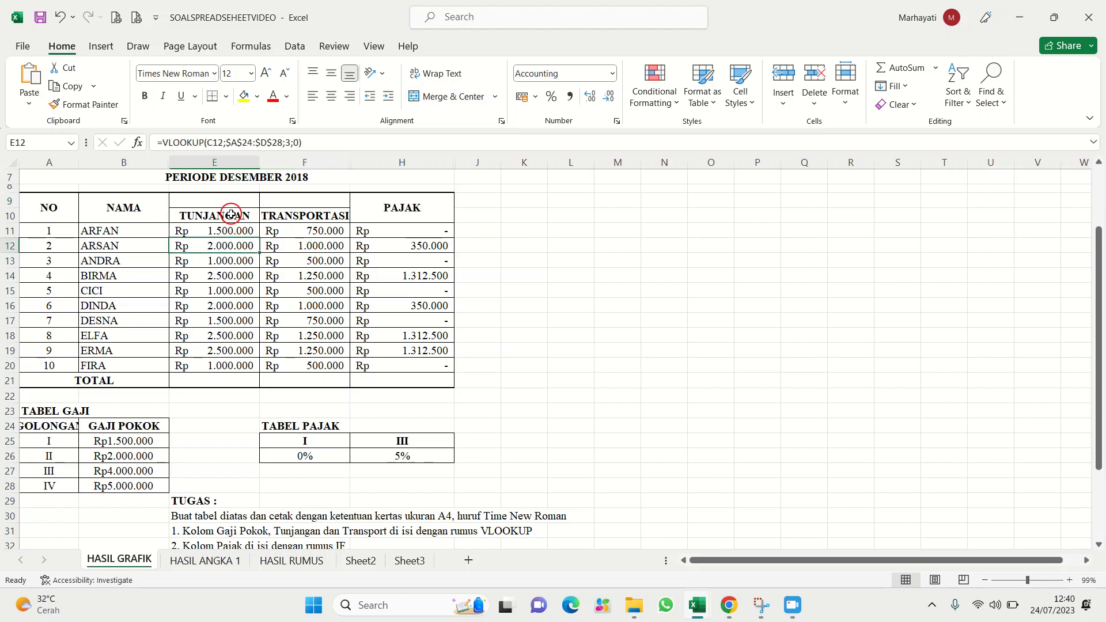
Hide column A, which holds the NO values of the salary table
click(66, 203)
click(59, 155)
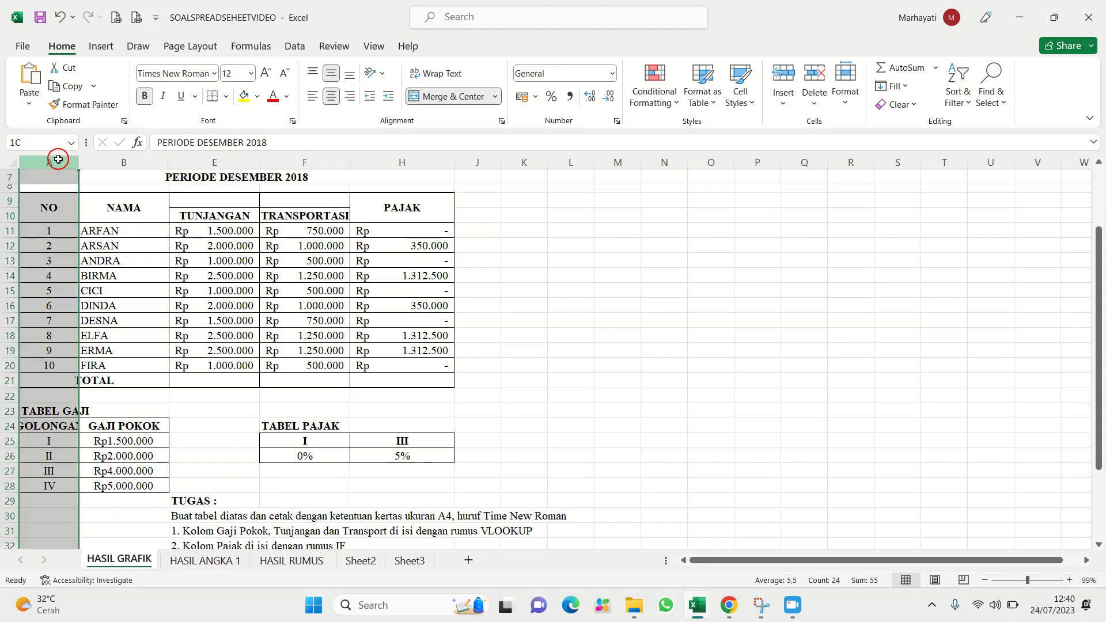
right_click(59, 156)
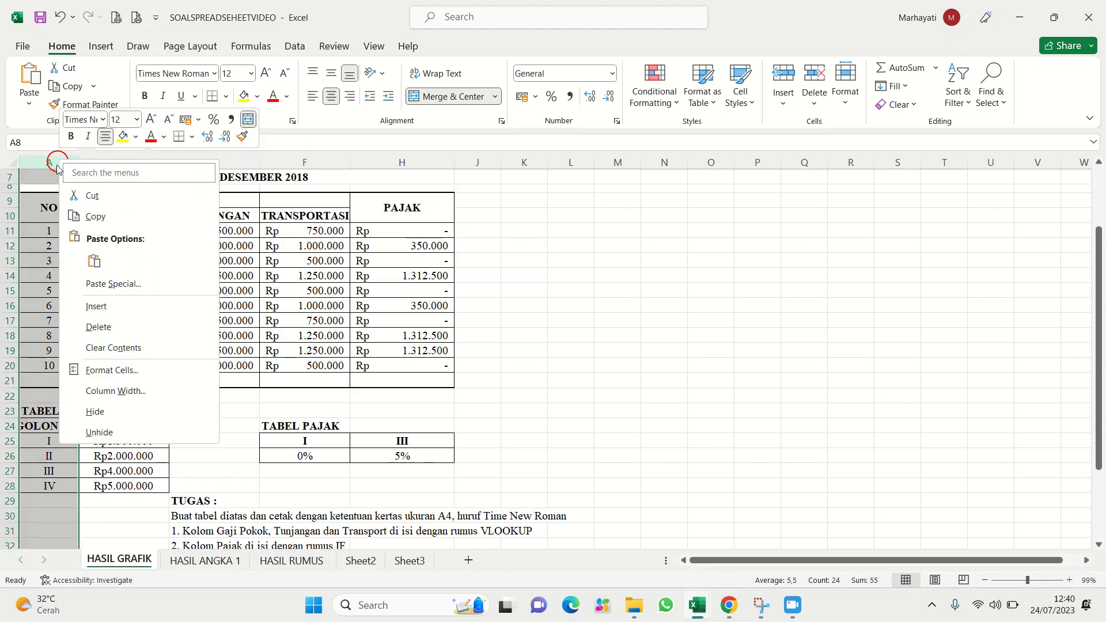
click(96, 412)
scroll(95, 317, up, 2)
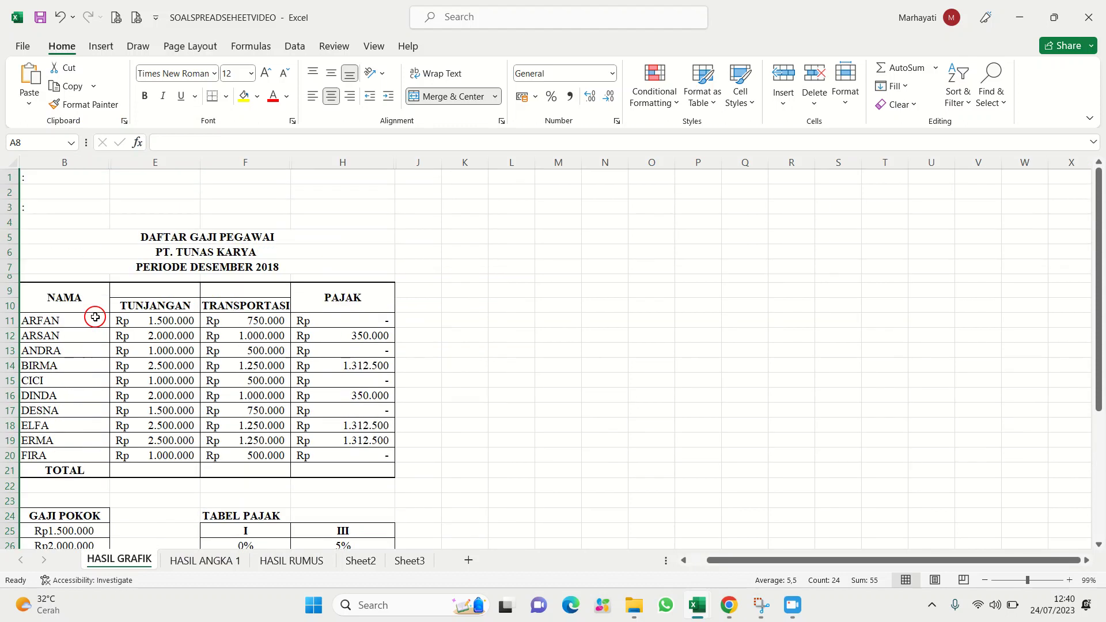
scroll(95, 316, down, 1)
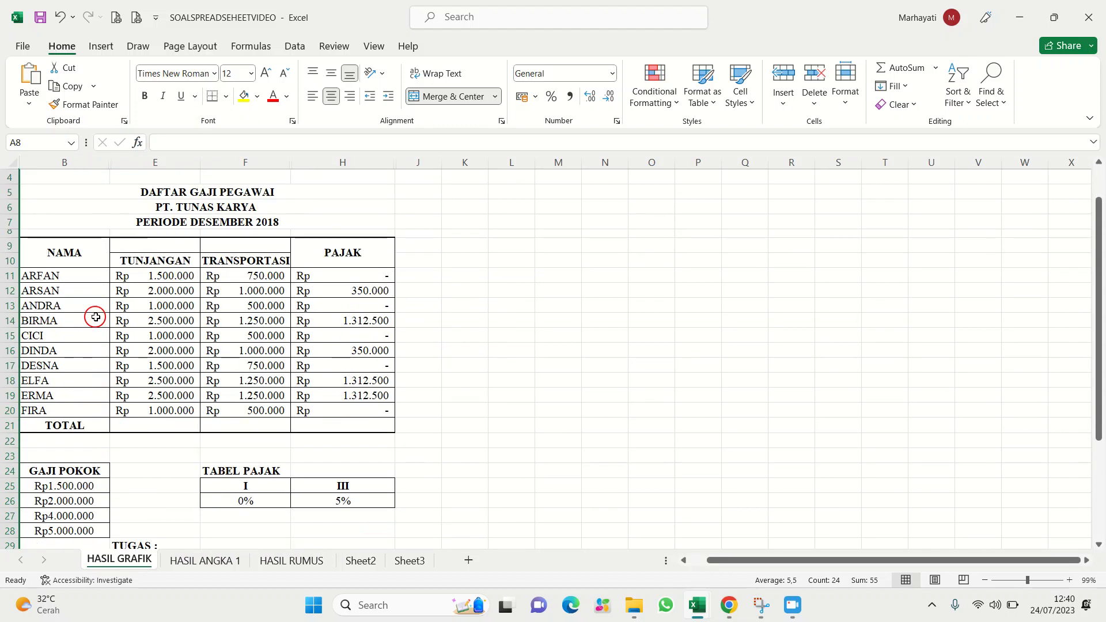
Try a histogram of the NAMA to PAJAK data in rows 9 to 20 with the first chart style, and undo it
click(145, 242)
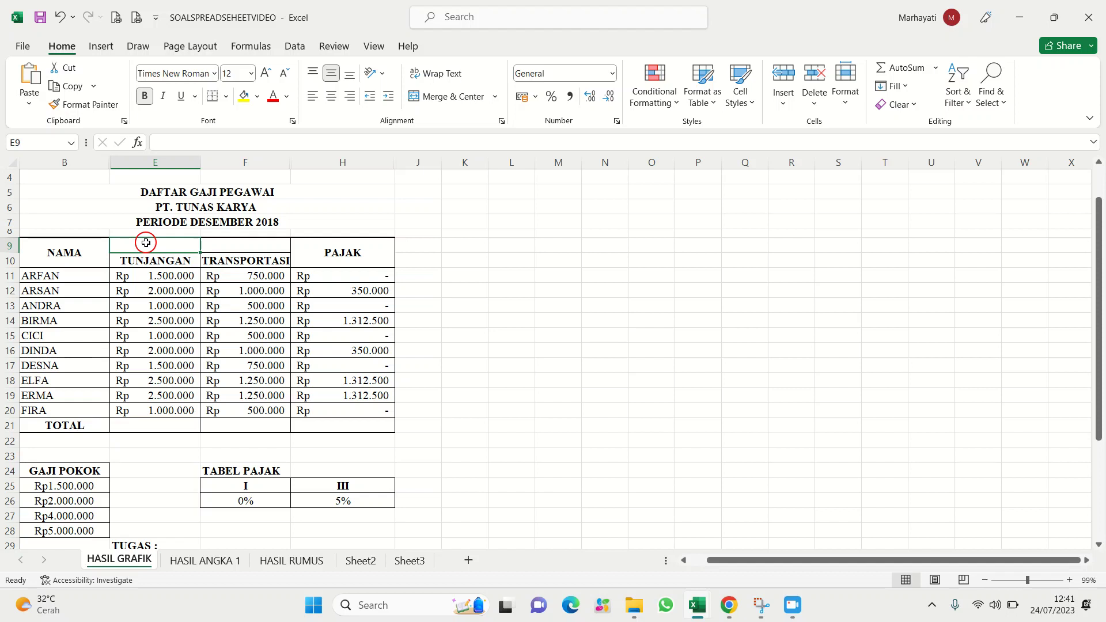
click(57, 256)
drag(58, 255, 340, 411)
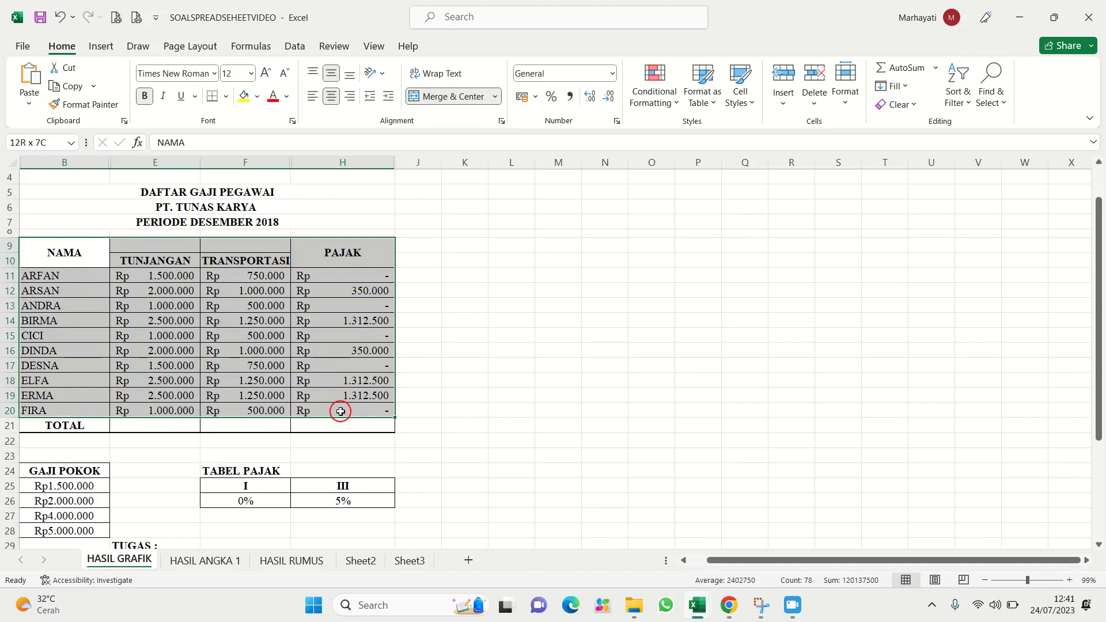
click(111, 48)
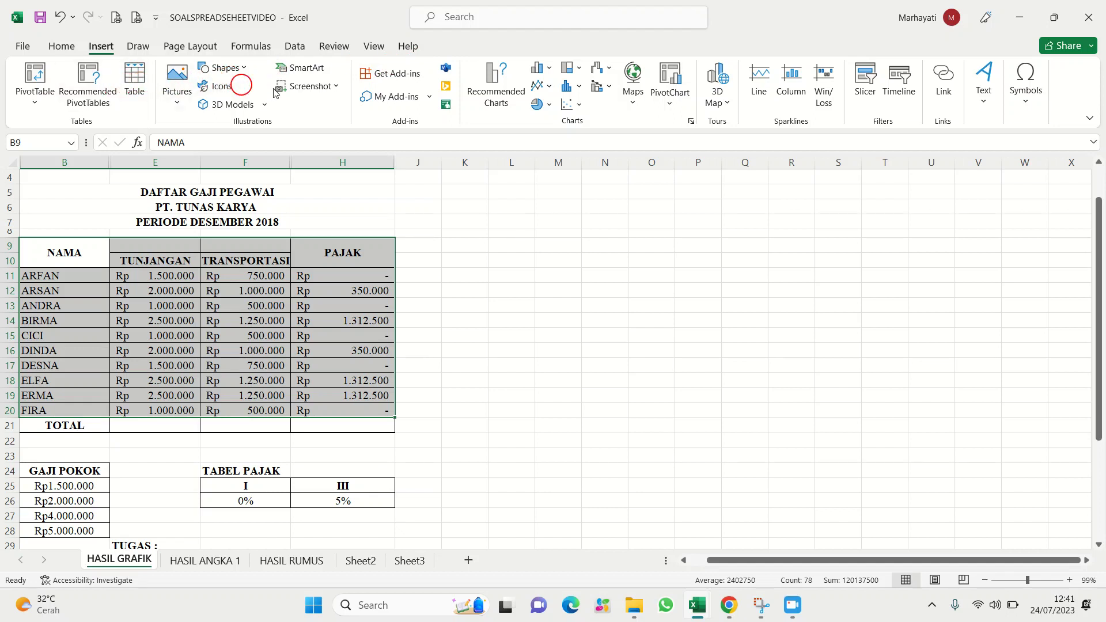
click(578, 89)
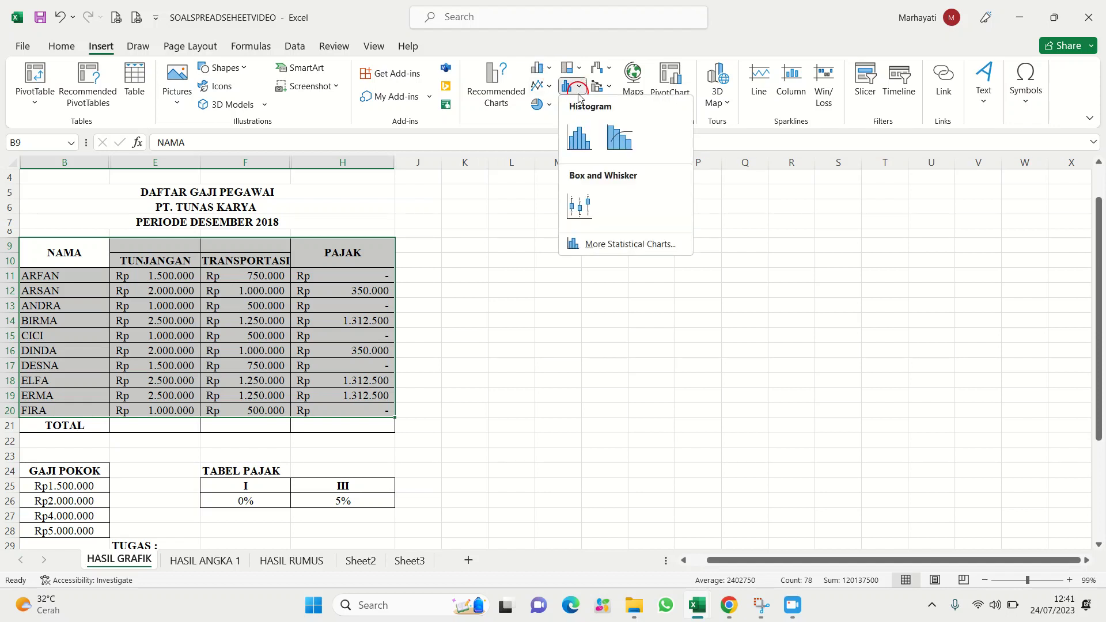
click(575, 138)
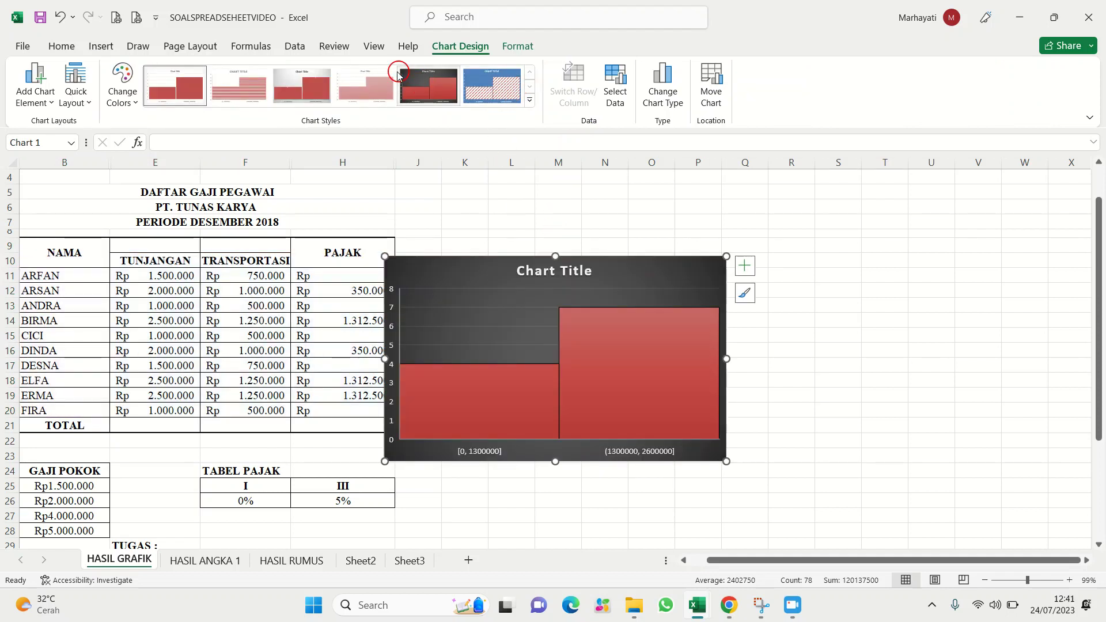
click(167, 84)
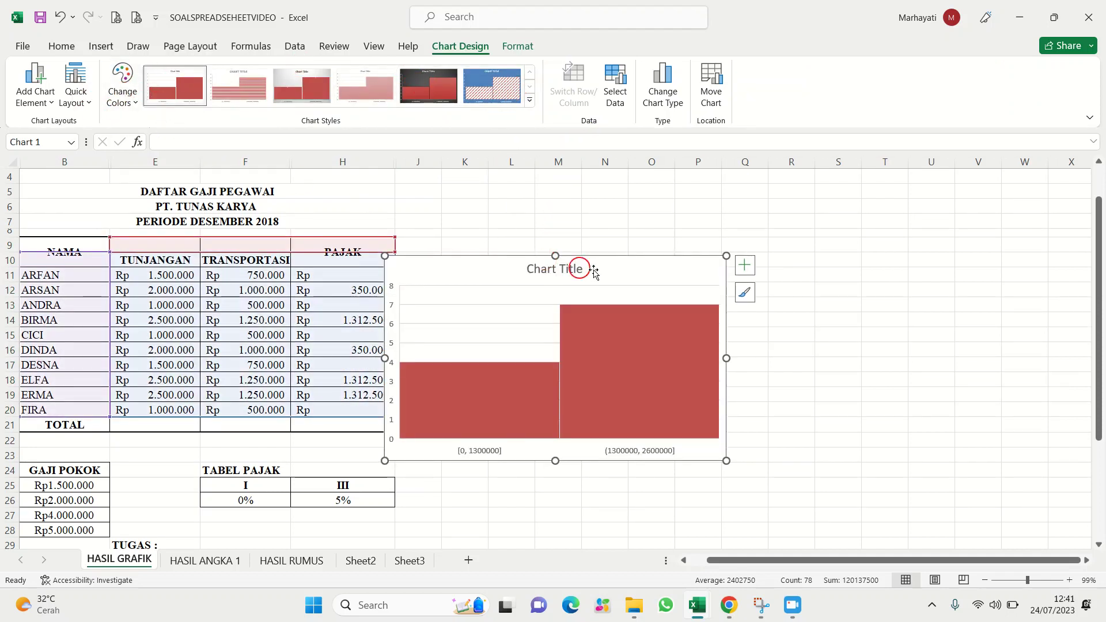
click(57, 19)
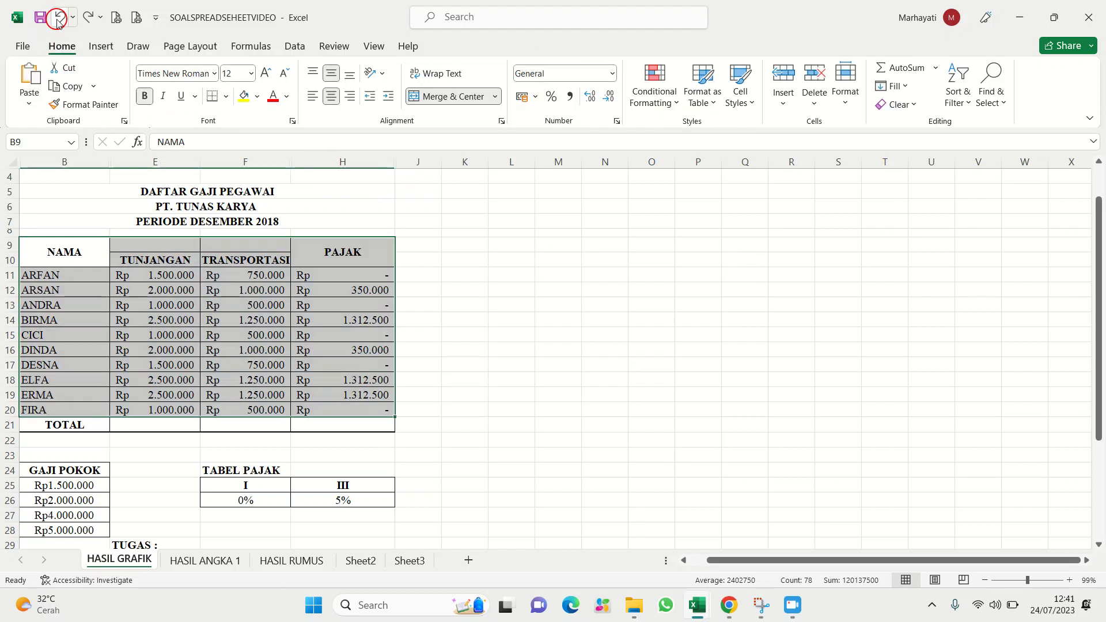
Insert a 2-D clustered column chart from the selected NAMA to PAJAK data and move it beside the salary table
click(101, 46)
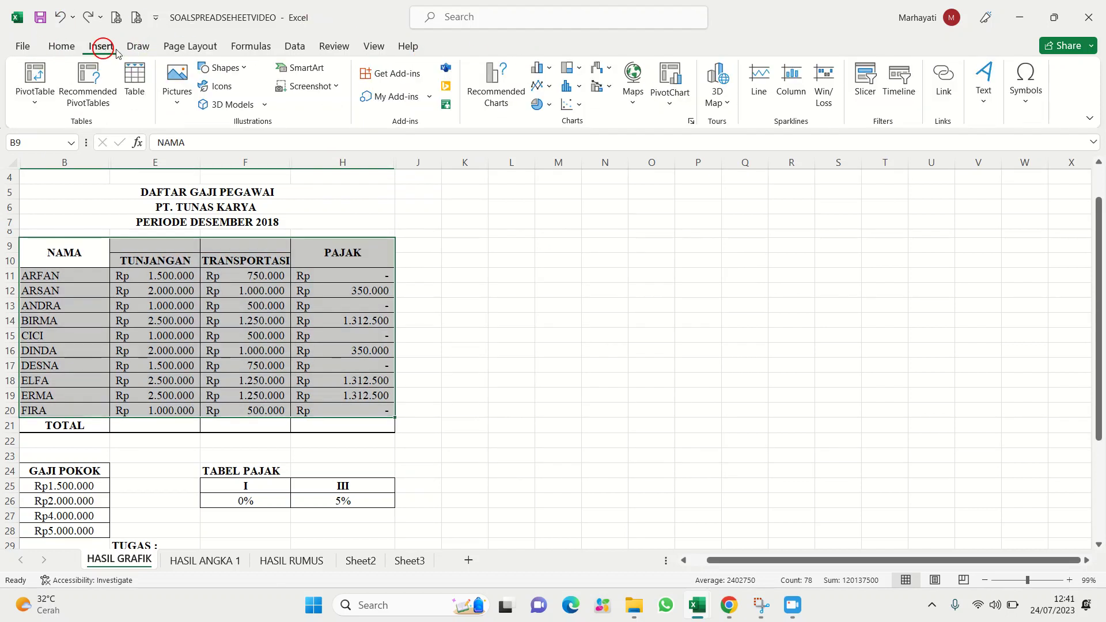
click(552, 71)
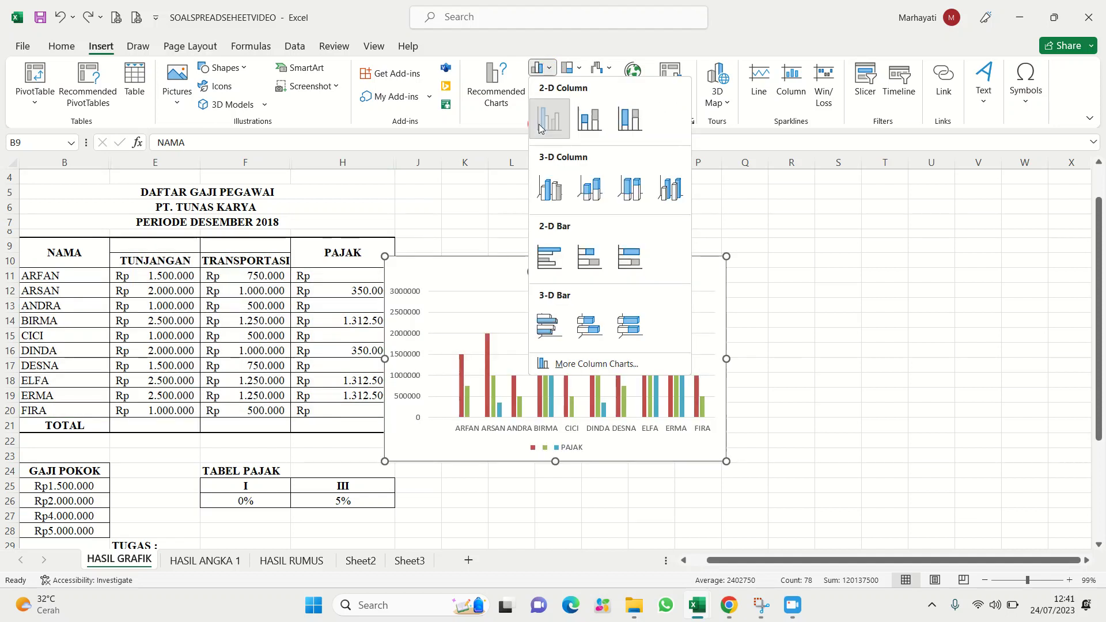
click(552, 116)
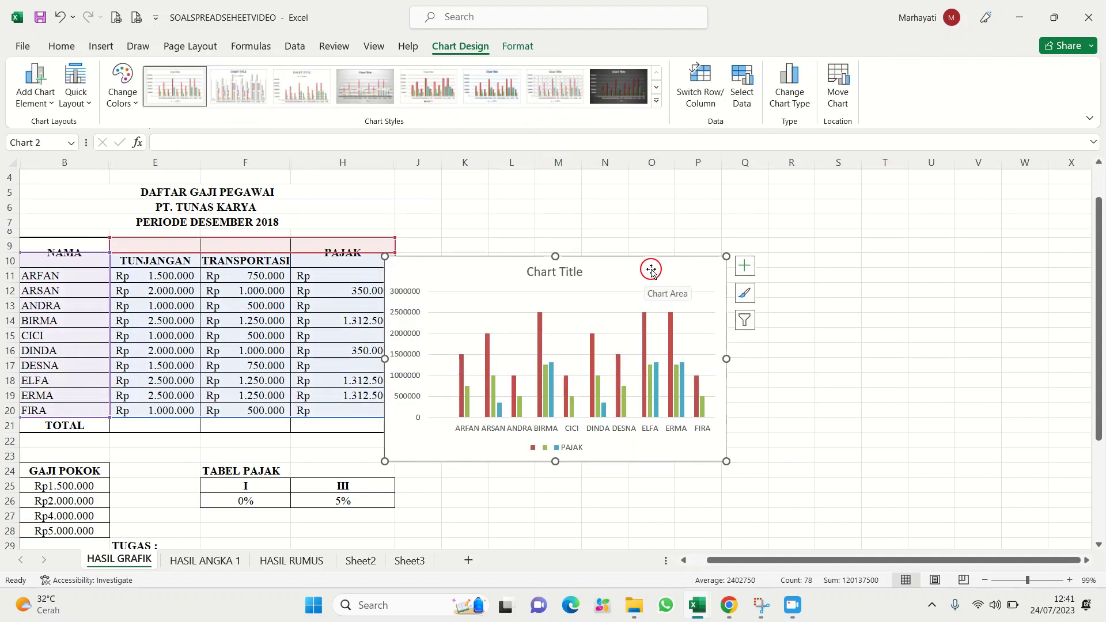
drag(665, 257, 728, 246)
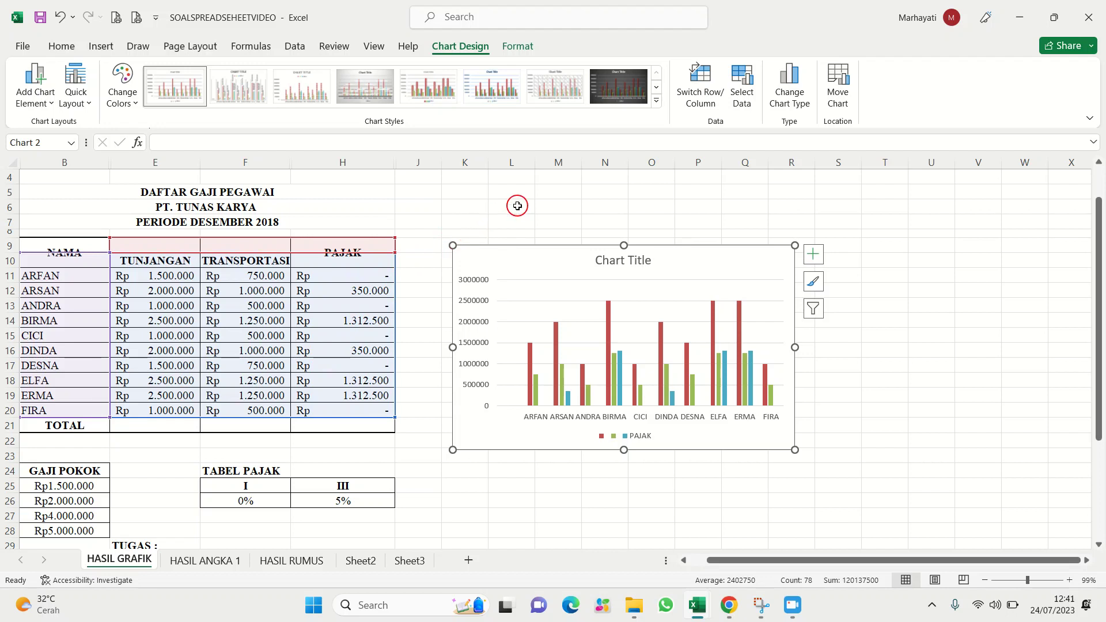
Delete the column chart placed beside the salary table
key(Escape)
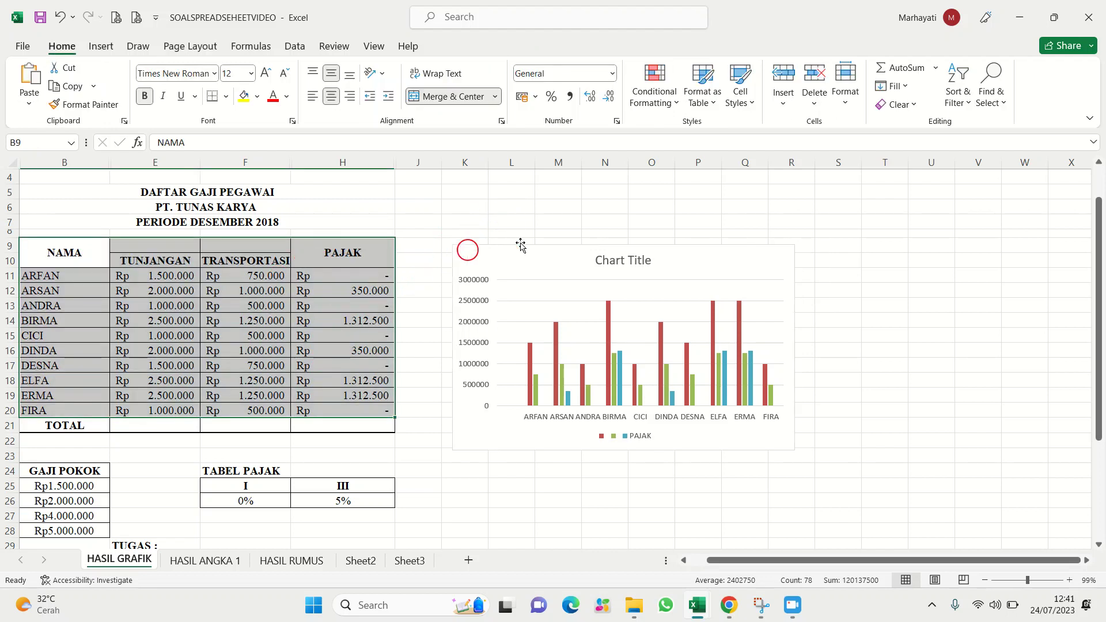
click(544, 248)
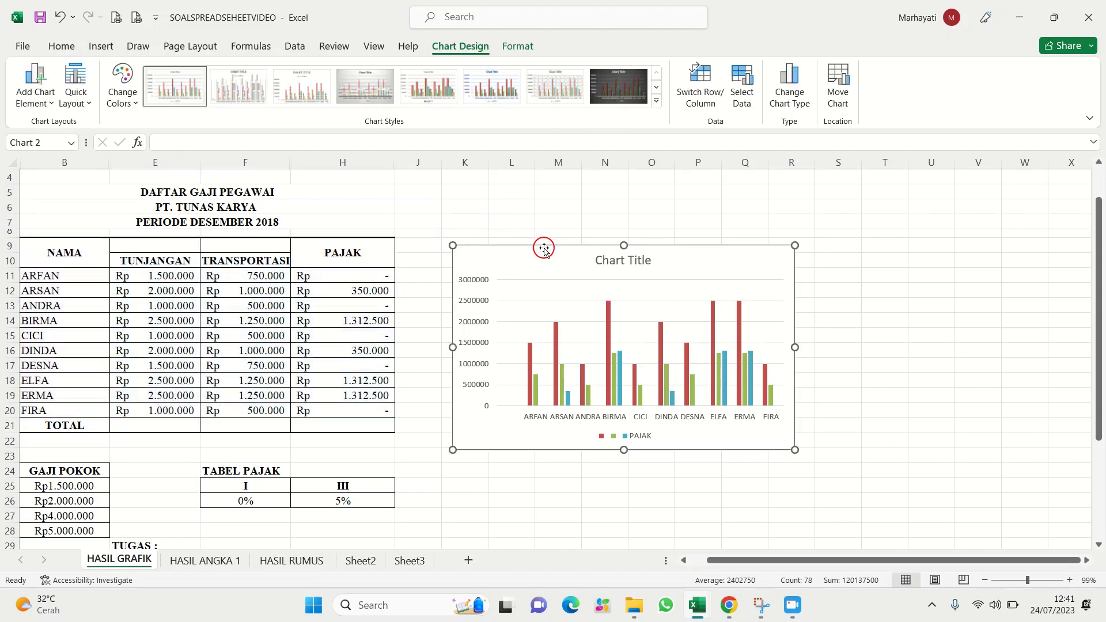
key(Delete)
click(182, 352)
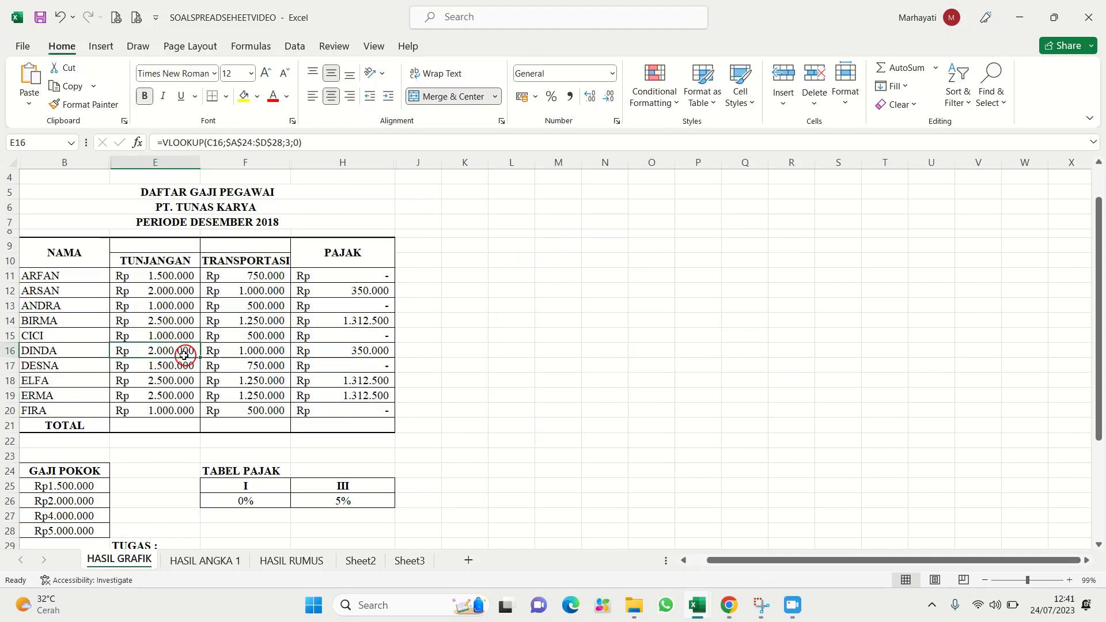
Delete the entire row 9, the blank upper header row of the salary table
click(169, 245)
right_click(169, 246)
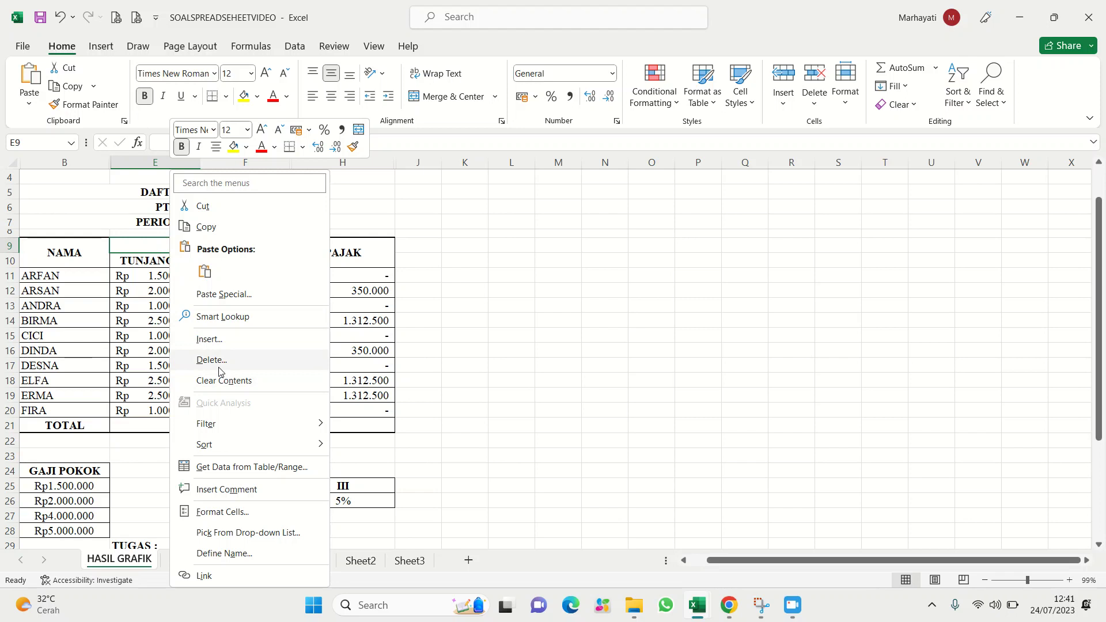
click(212, 360)
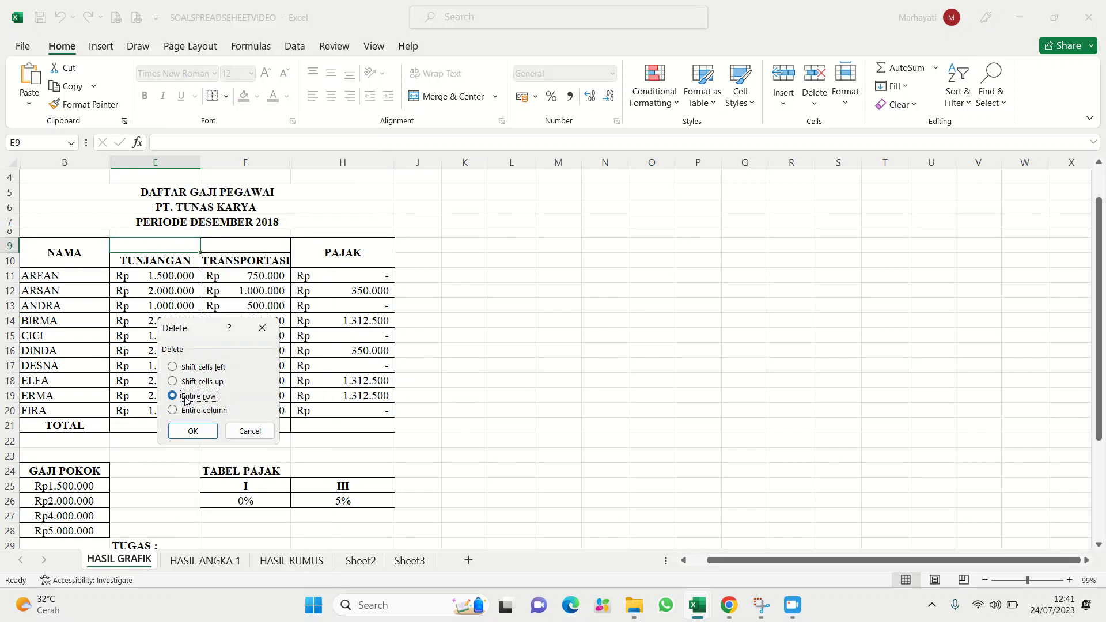
click(198, 431)
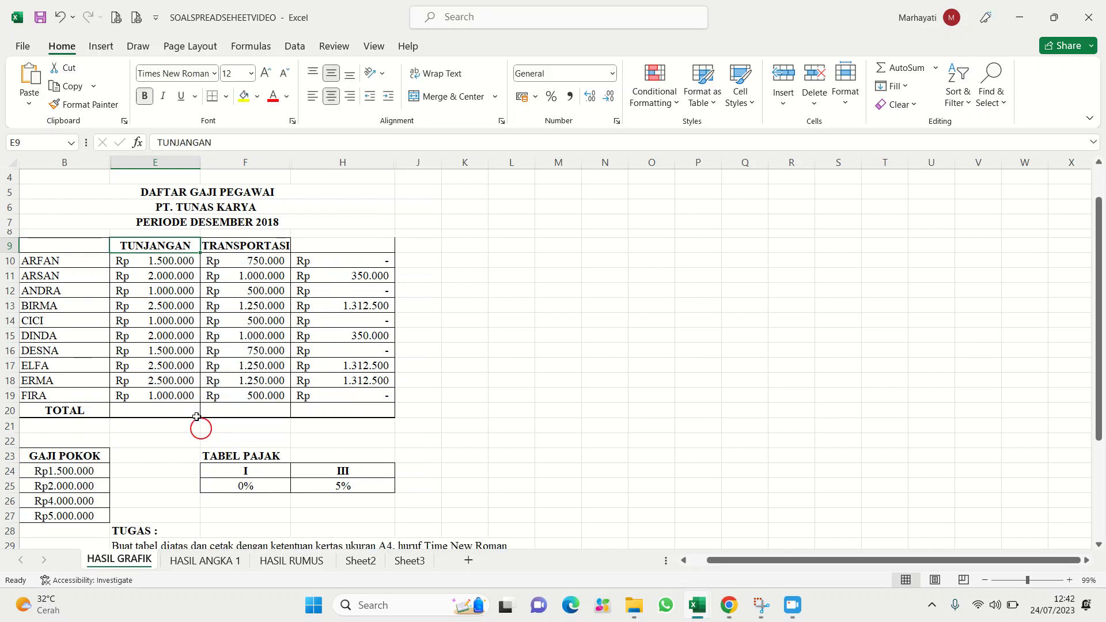
Enter the missing headers NAMA in cell B9 and PAJAK in cell H9 of the salary table
click(92, 245)
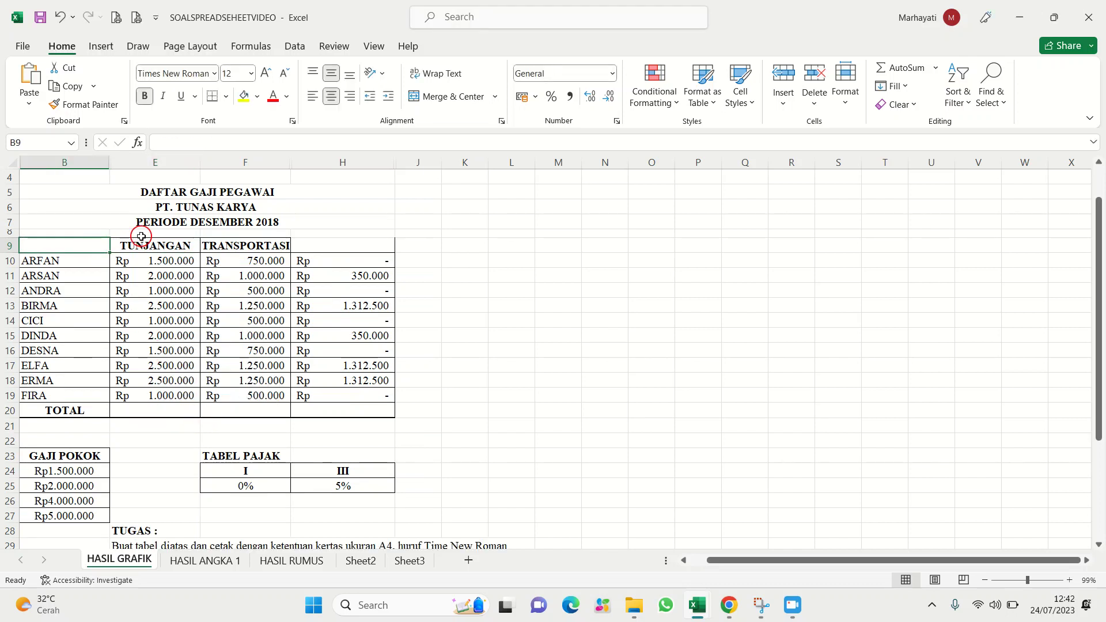
text(NAMA)
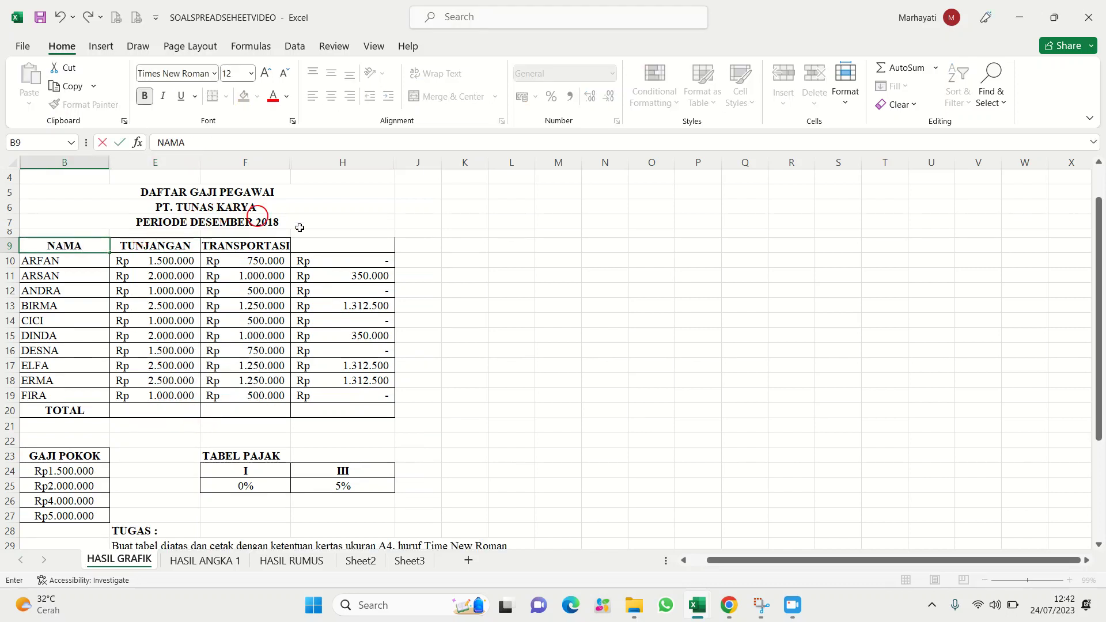
click(339, 245)
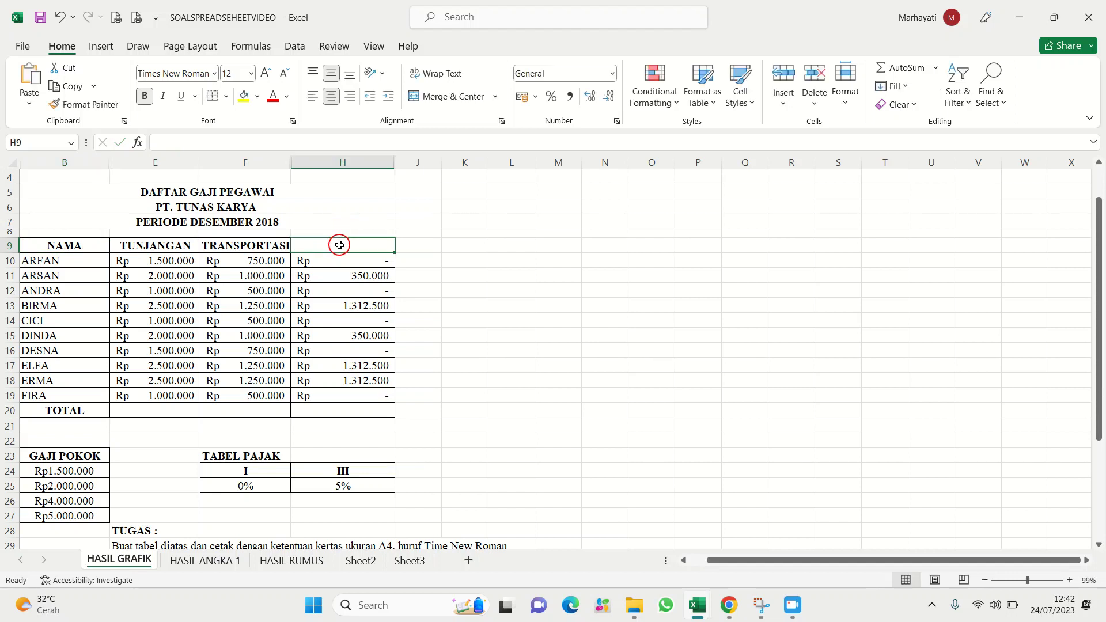
text(PA)
key(Return)
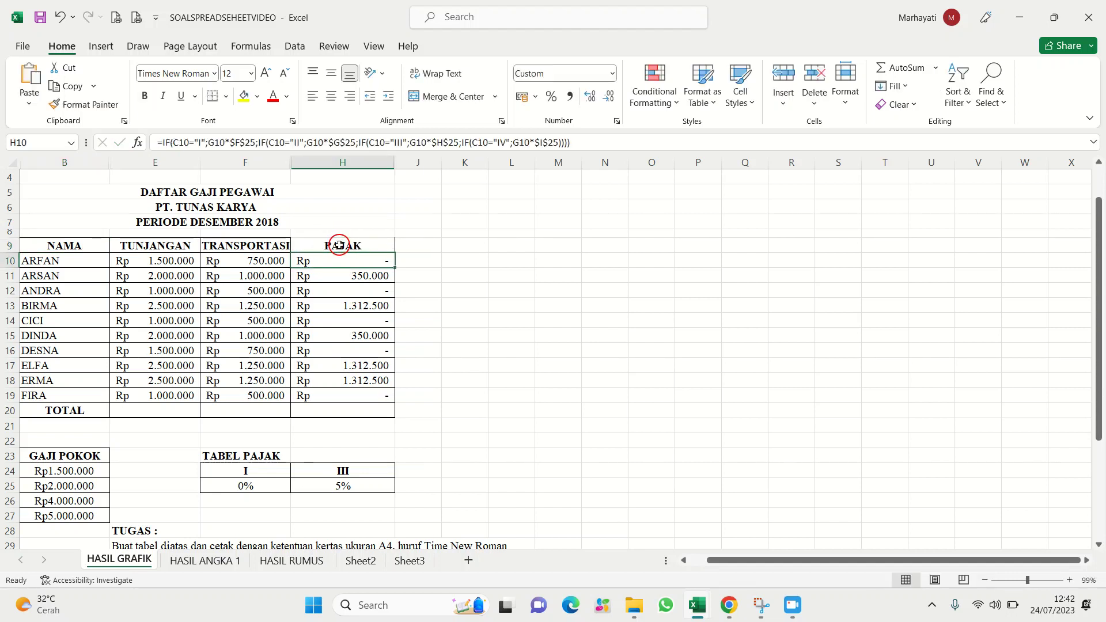
Apply outside borders to the PAJAK header cell H9
click(338, 242)
key(alt+h)
key(a)
key(c)
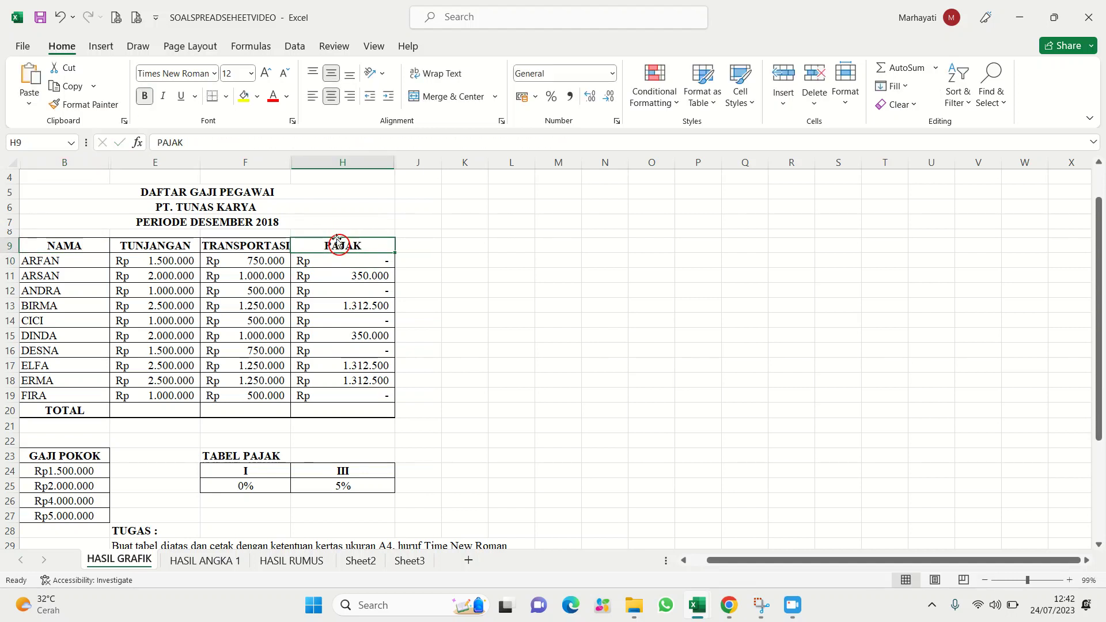
click(225, 97)
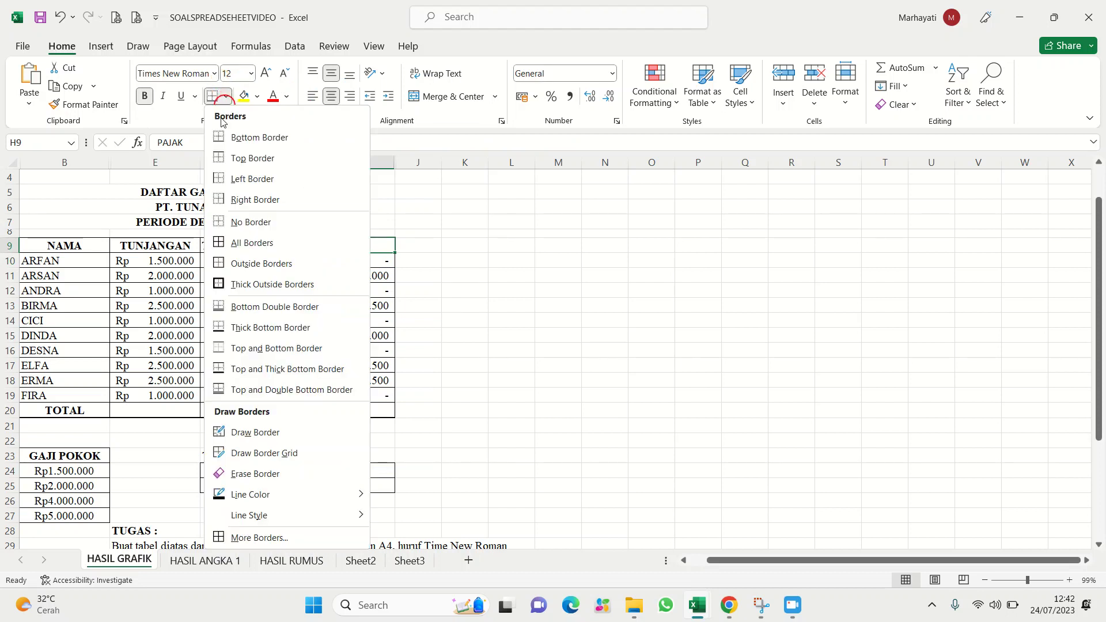
click(233, 263)
click(183, 281)
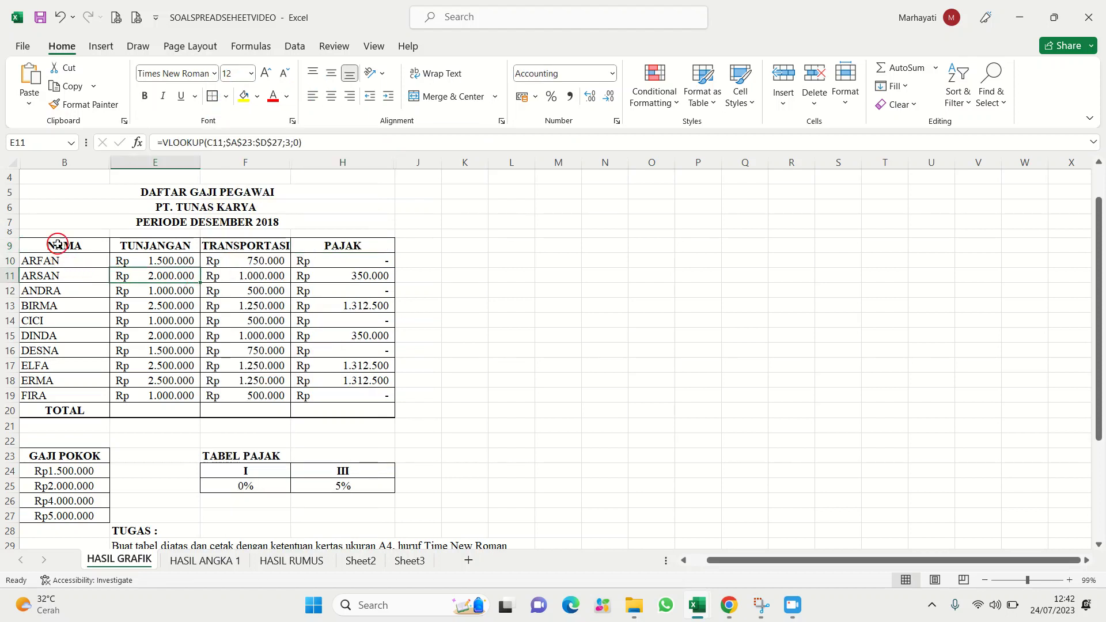
Insert a 2-D clustered column chart from the NAMA to PAJAK data in B9:H19 and move it clear of the salary table
drag(58, 244, 321, 391)
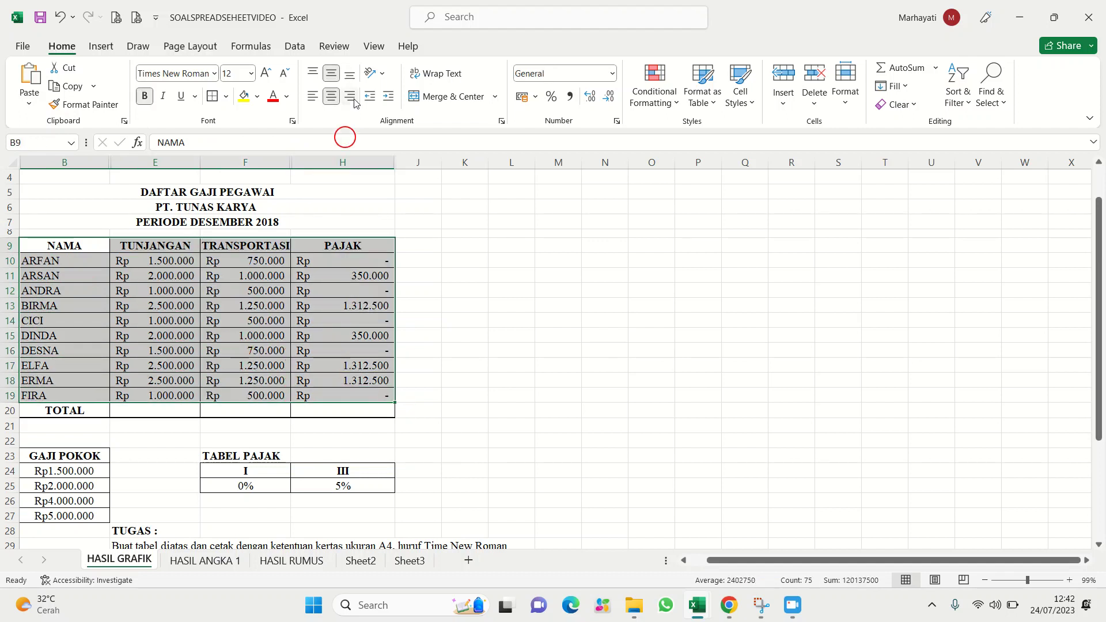
click(101, 46)
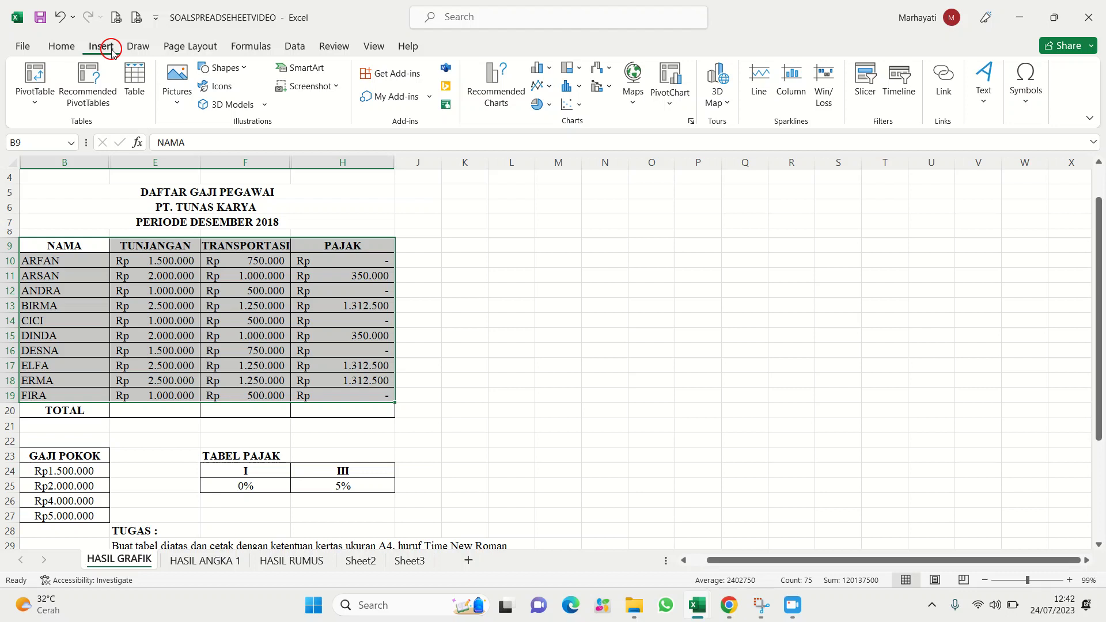
click(547, 68)
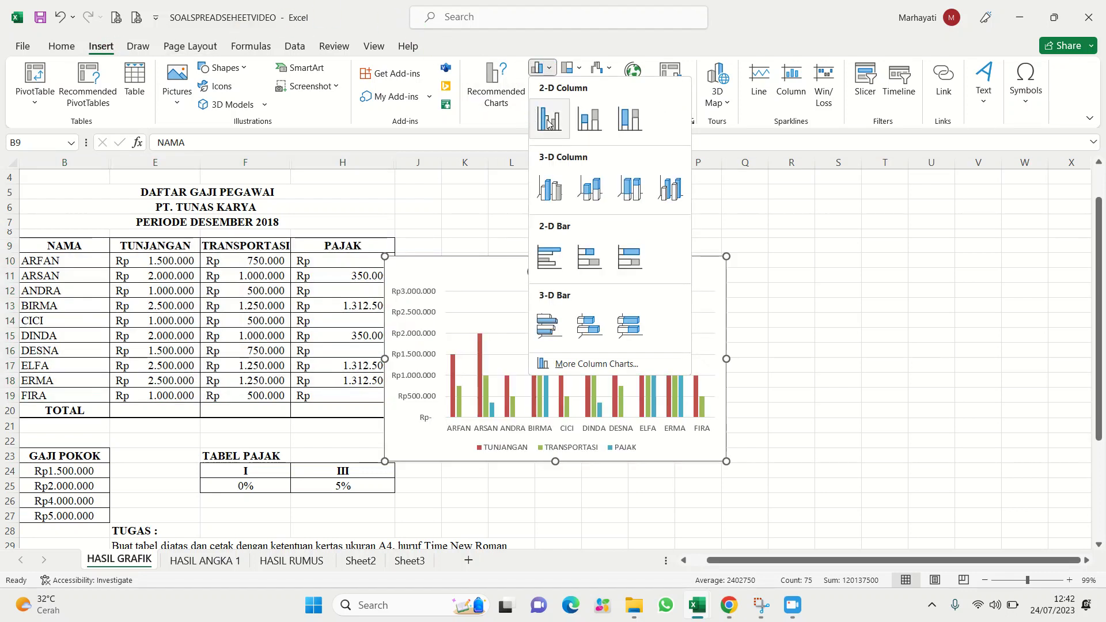
click(549, 119)
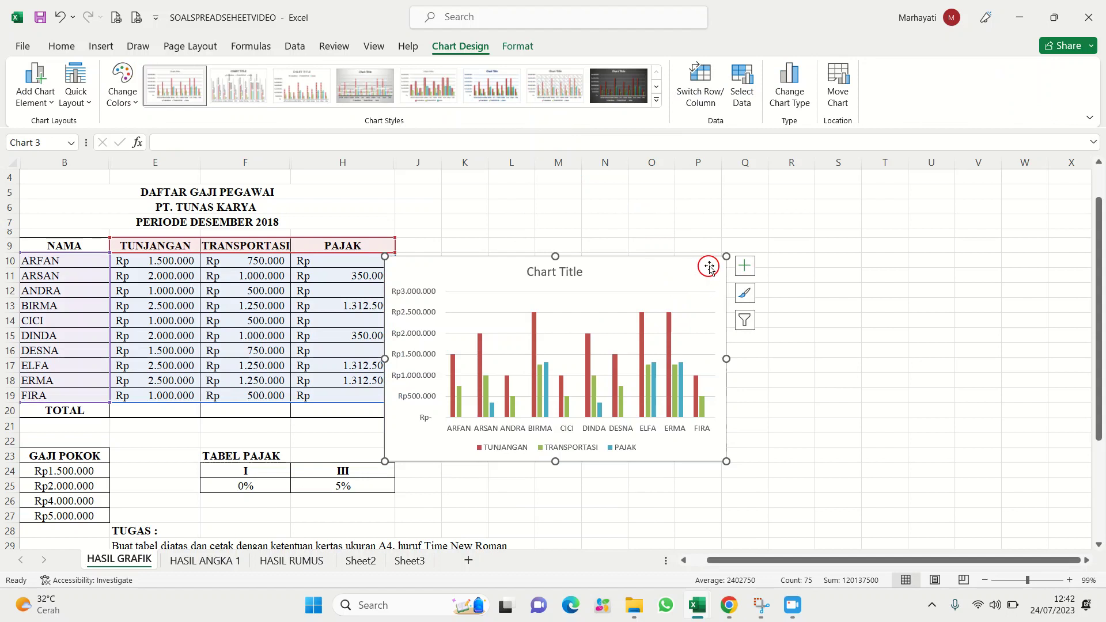
drag(711, 261, 827, 256)
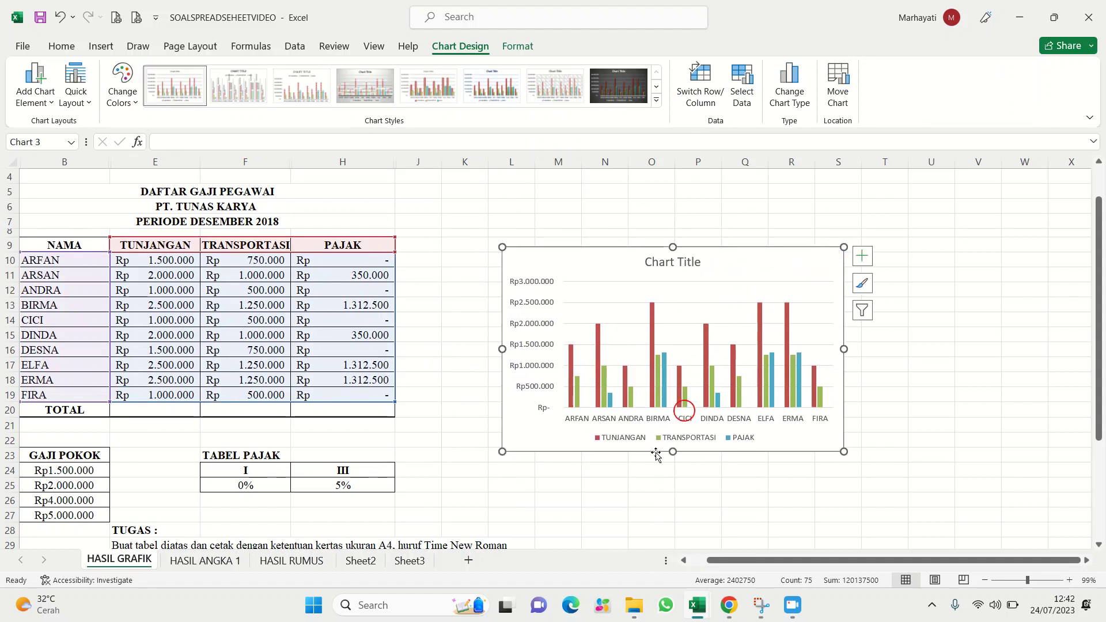
Change the column chart's title to DAFTAR GAJI PEGAWAI
click(686, 263)
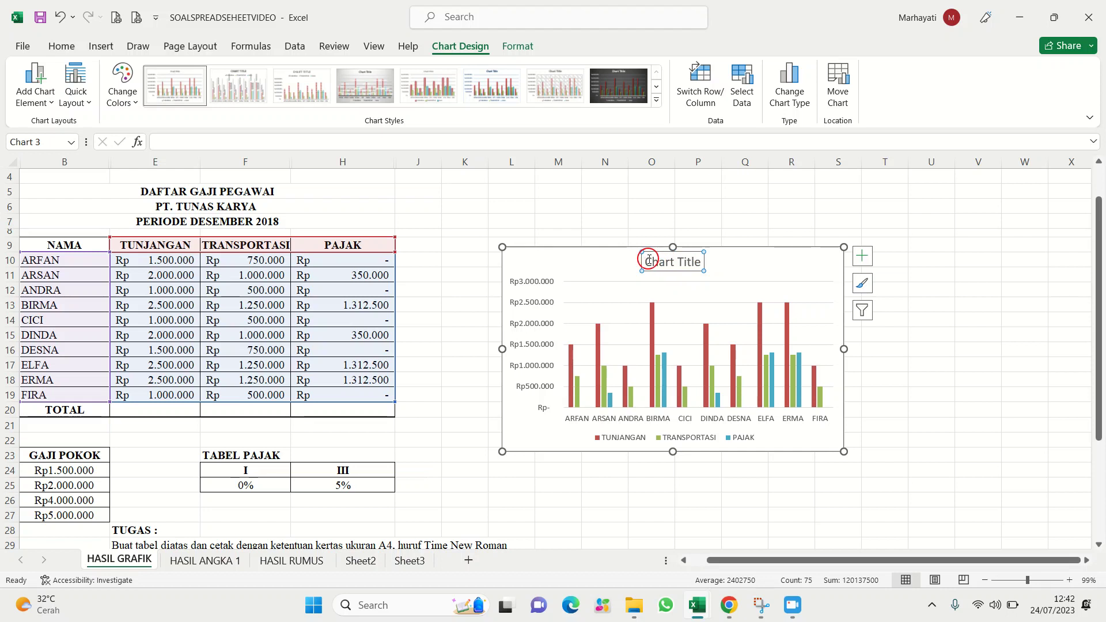
drag(647, 259, 709, 264)
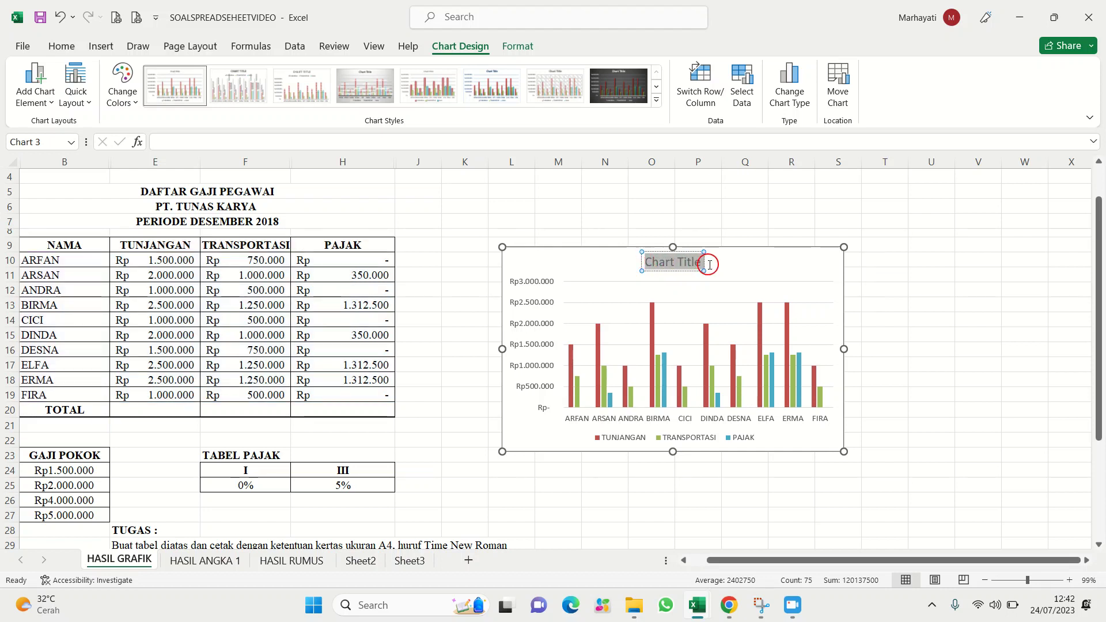
text(d)
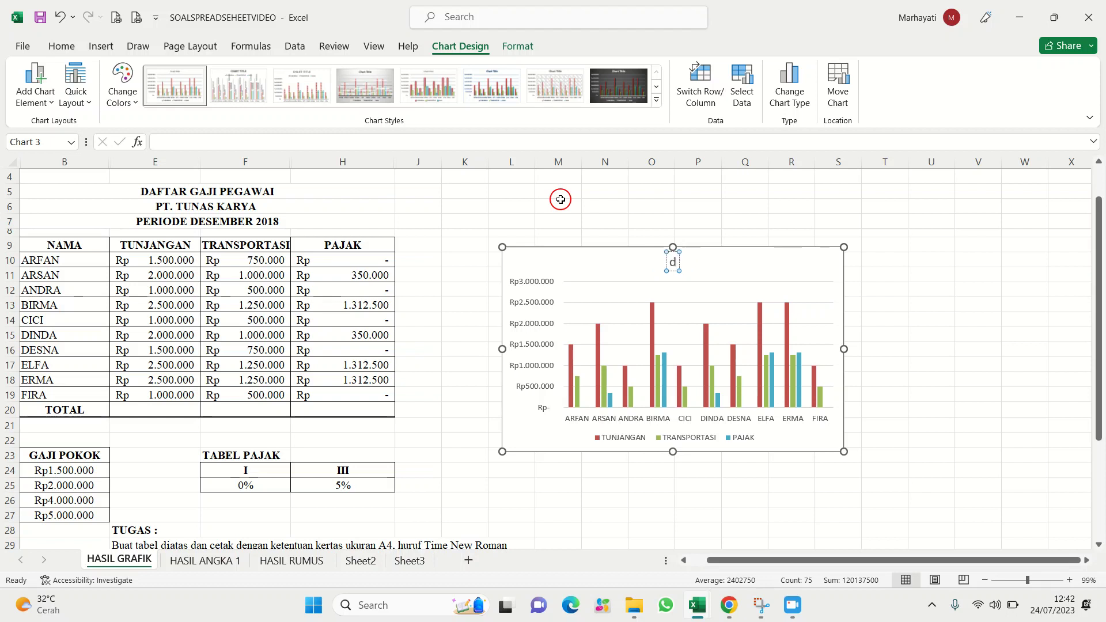
text(aftFTAR)
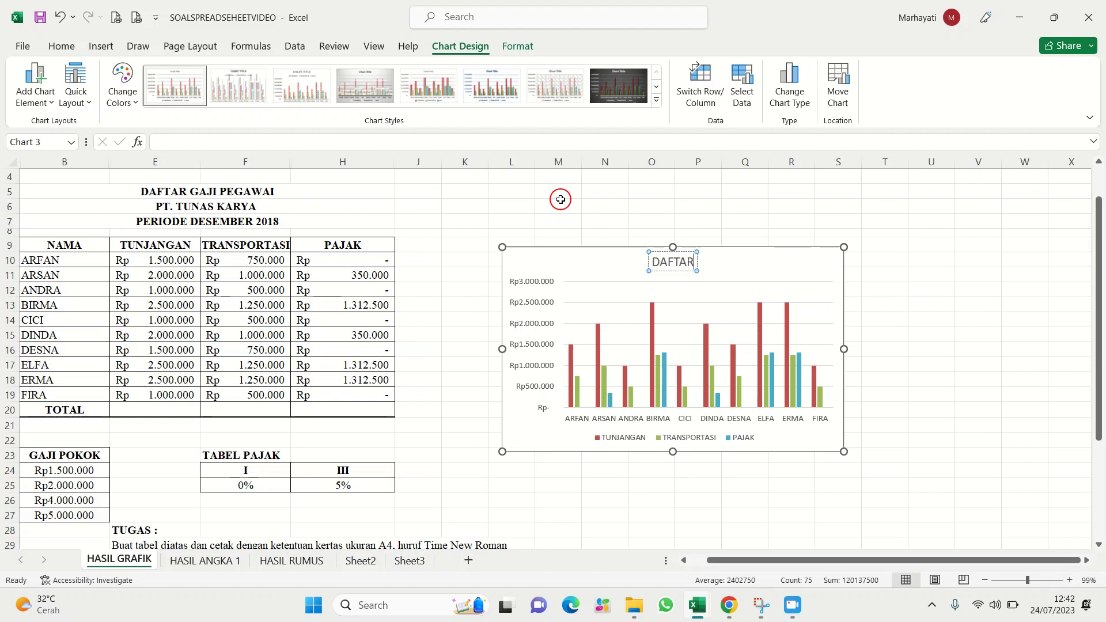
text( GAJI)
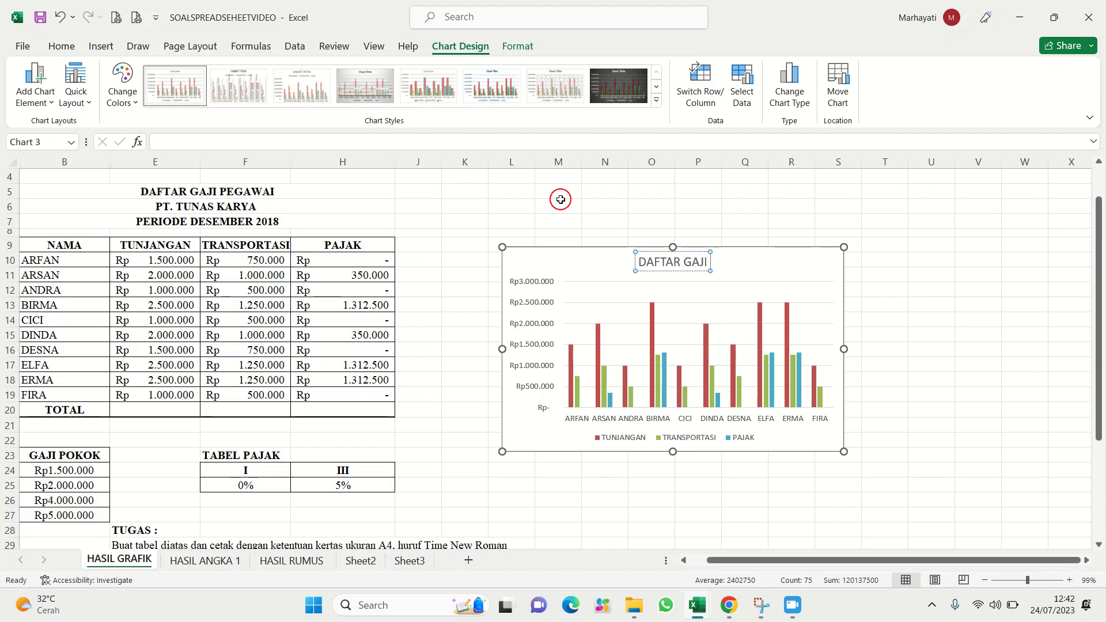
text( PEGAWAI)
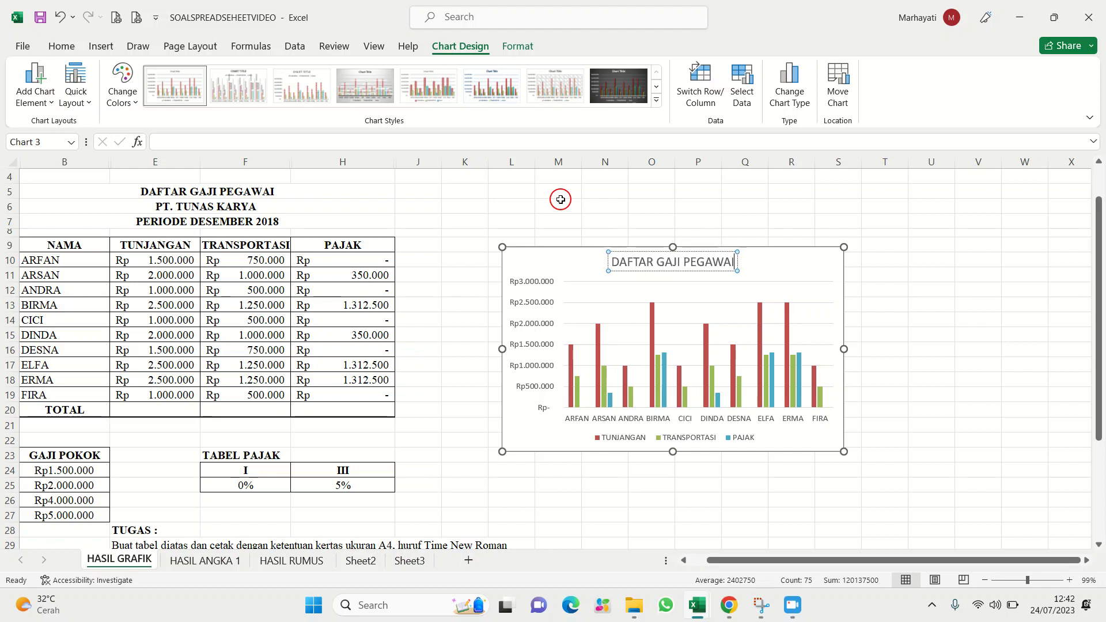
click(889, 221)
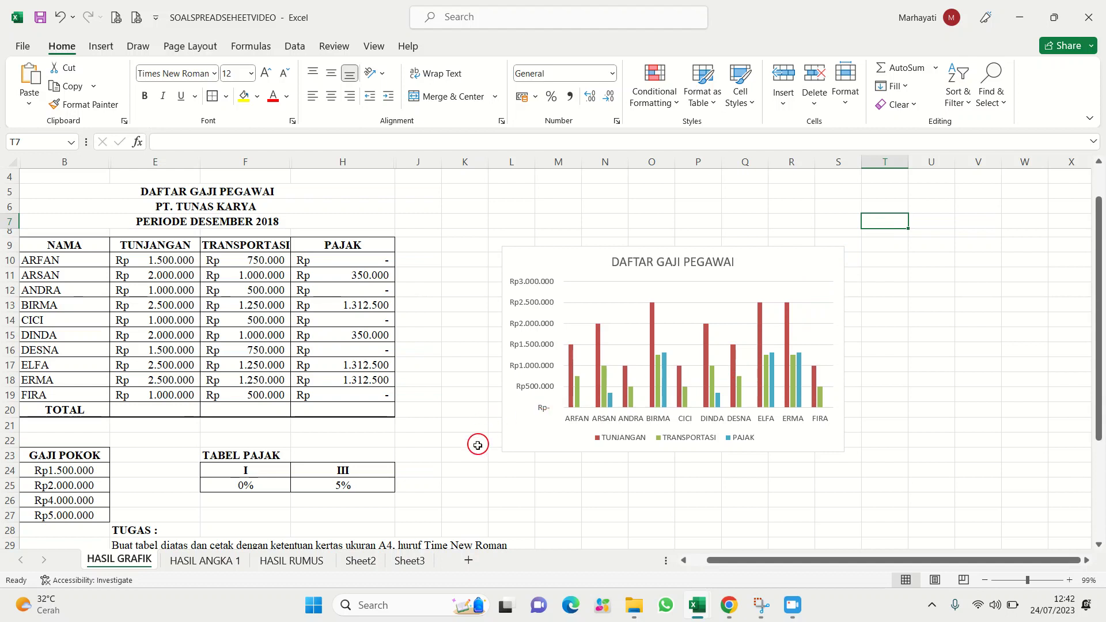